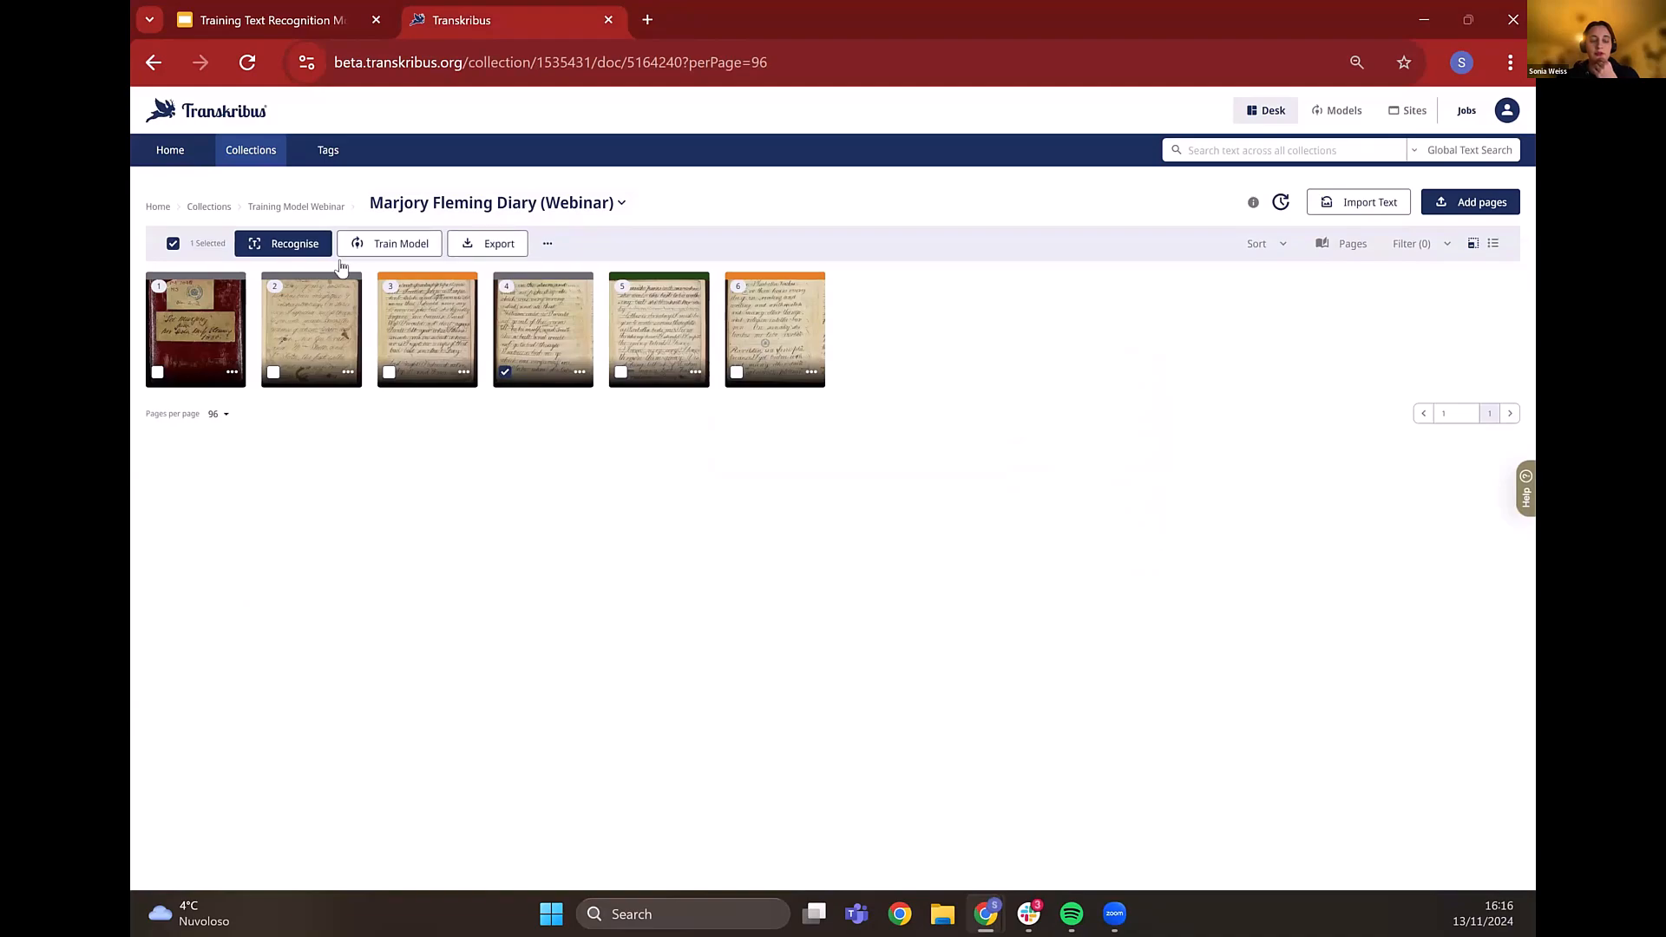
- Open text recognition for the selected diary page and filter the public models to English and Handwritten
click(323, 246)
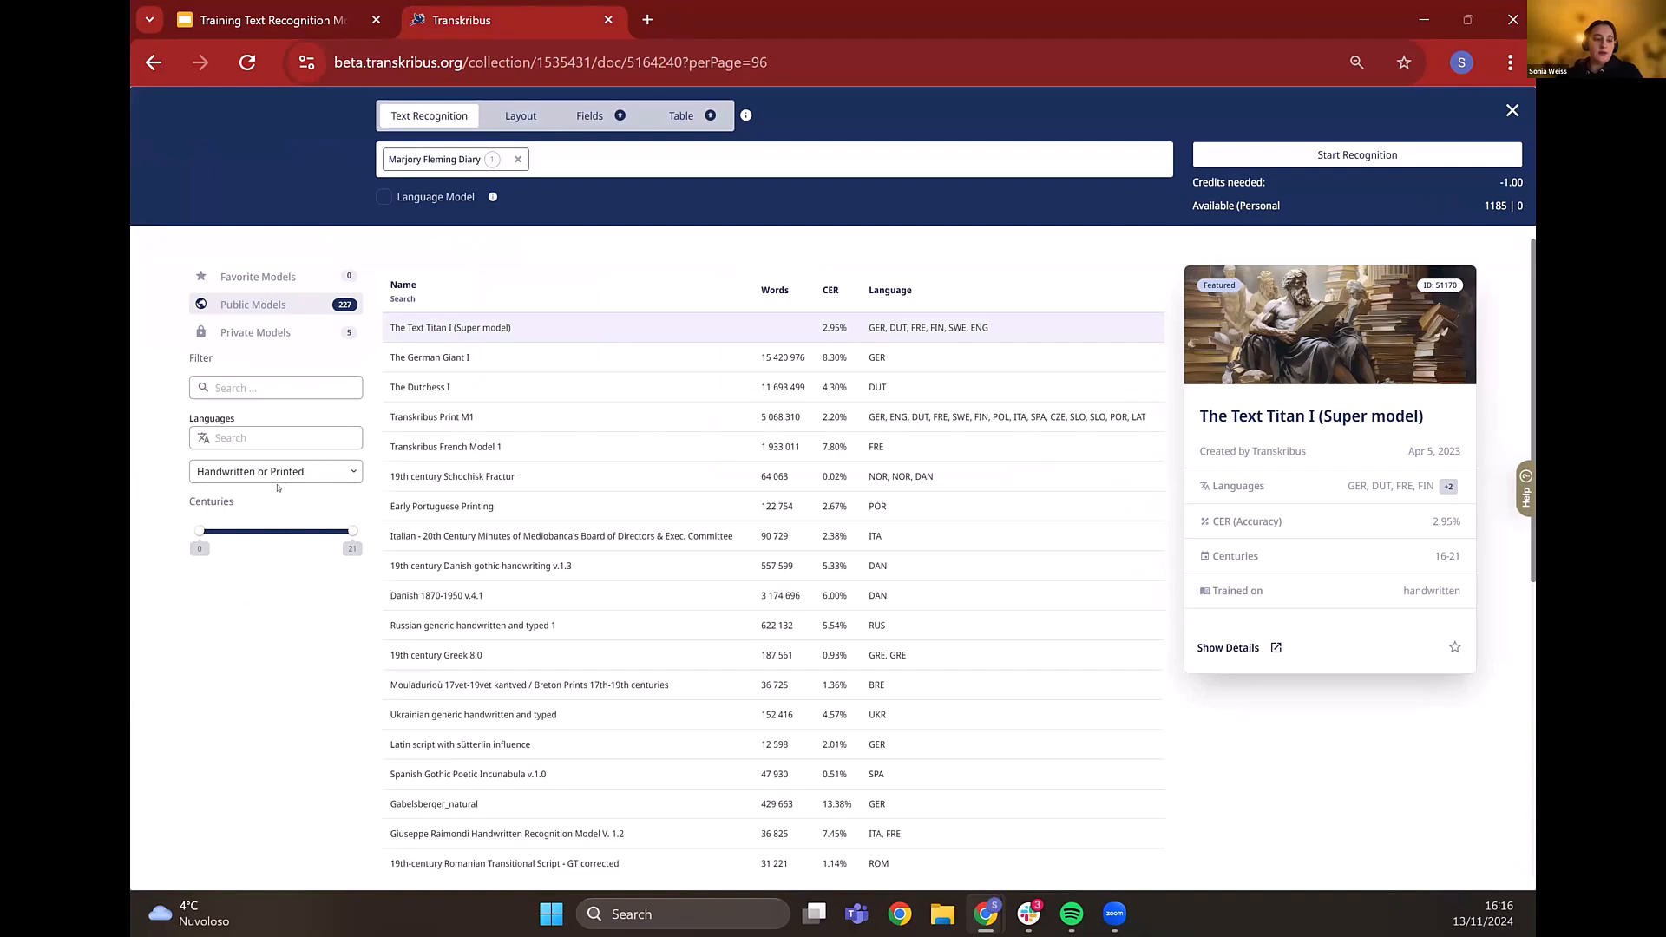
click(260, 440)
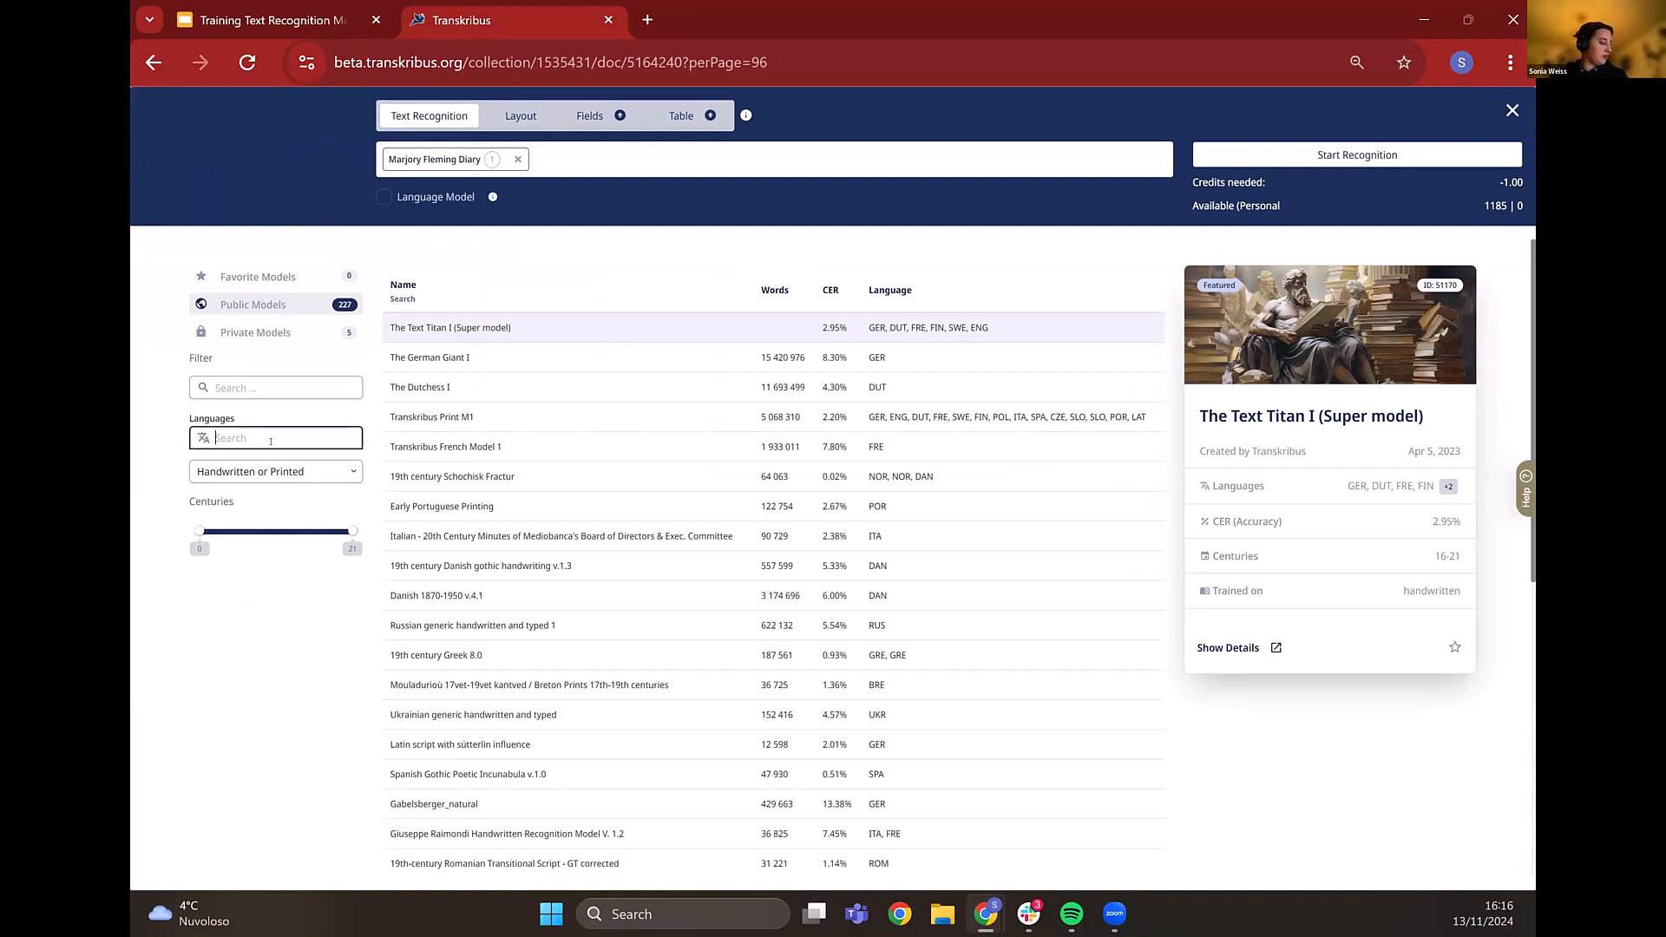
text(eng)
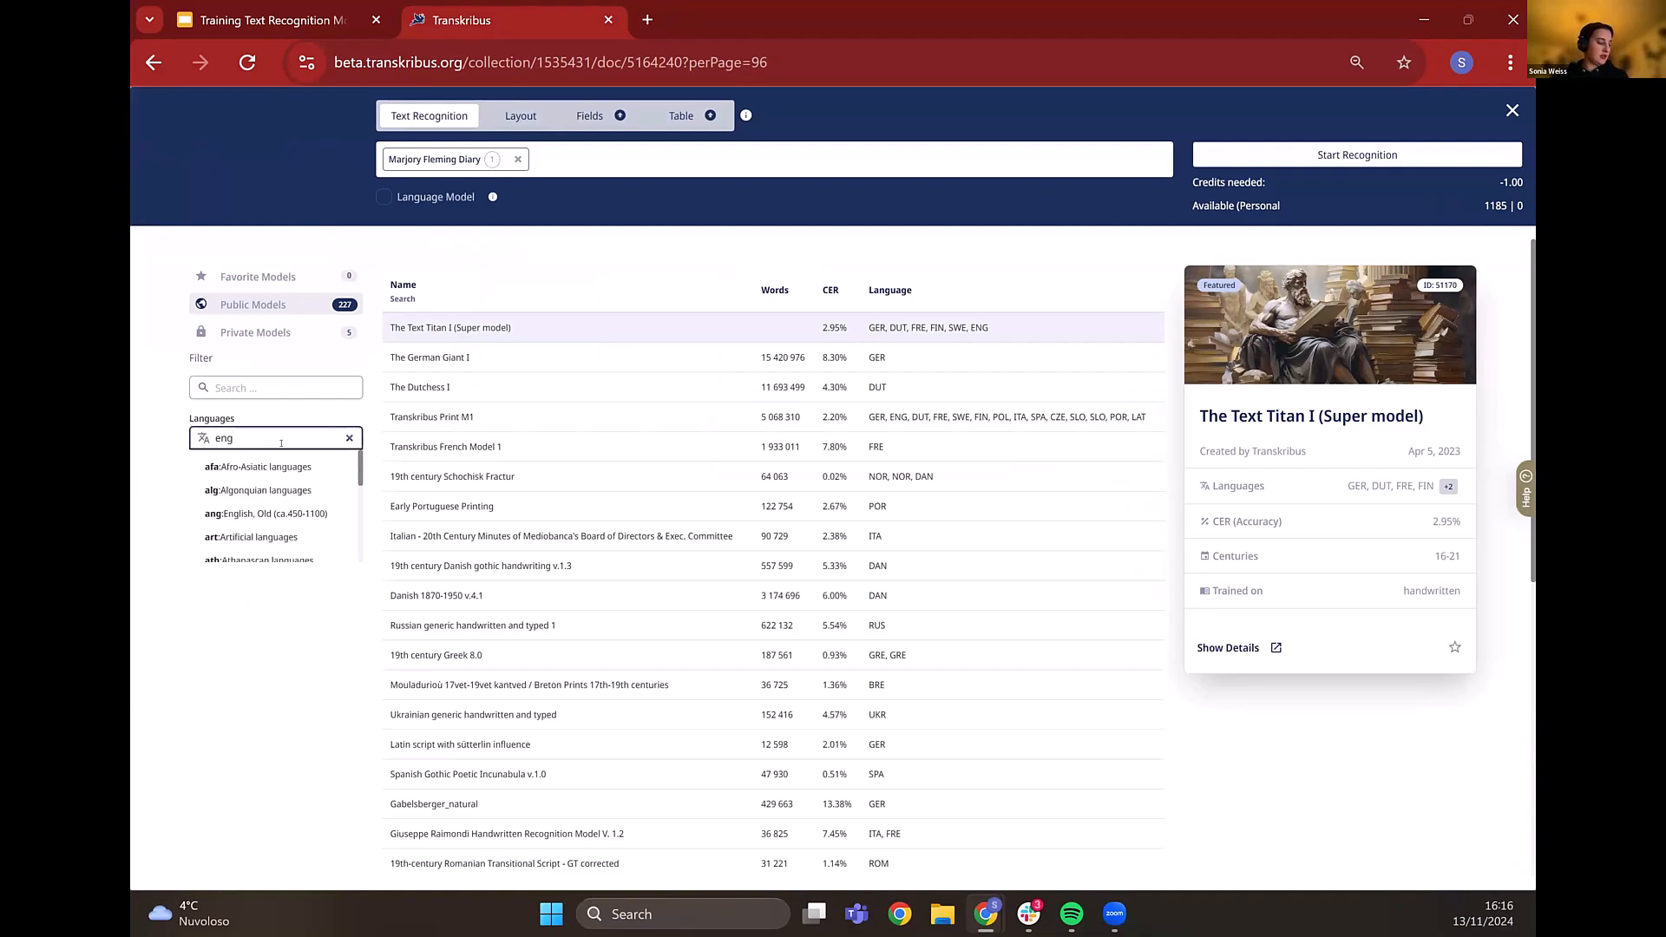
text(lish)
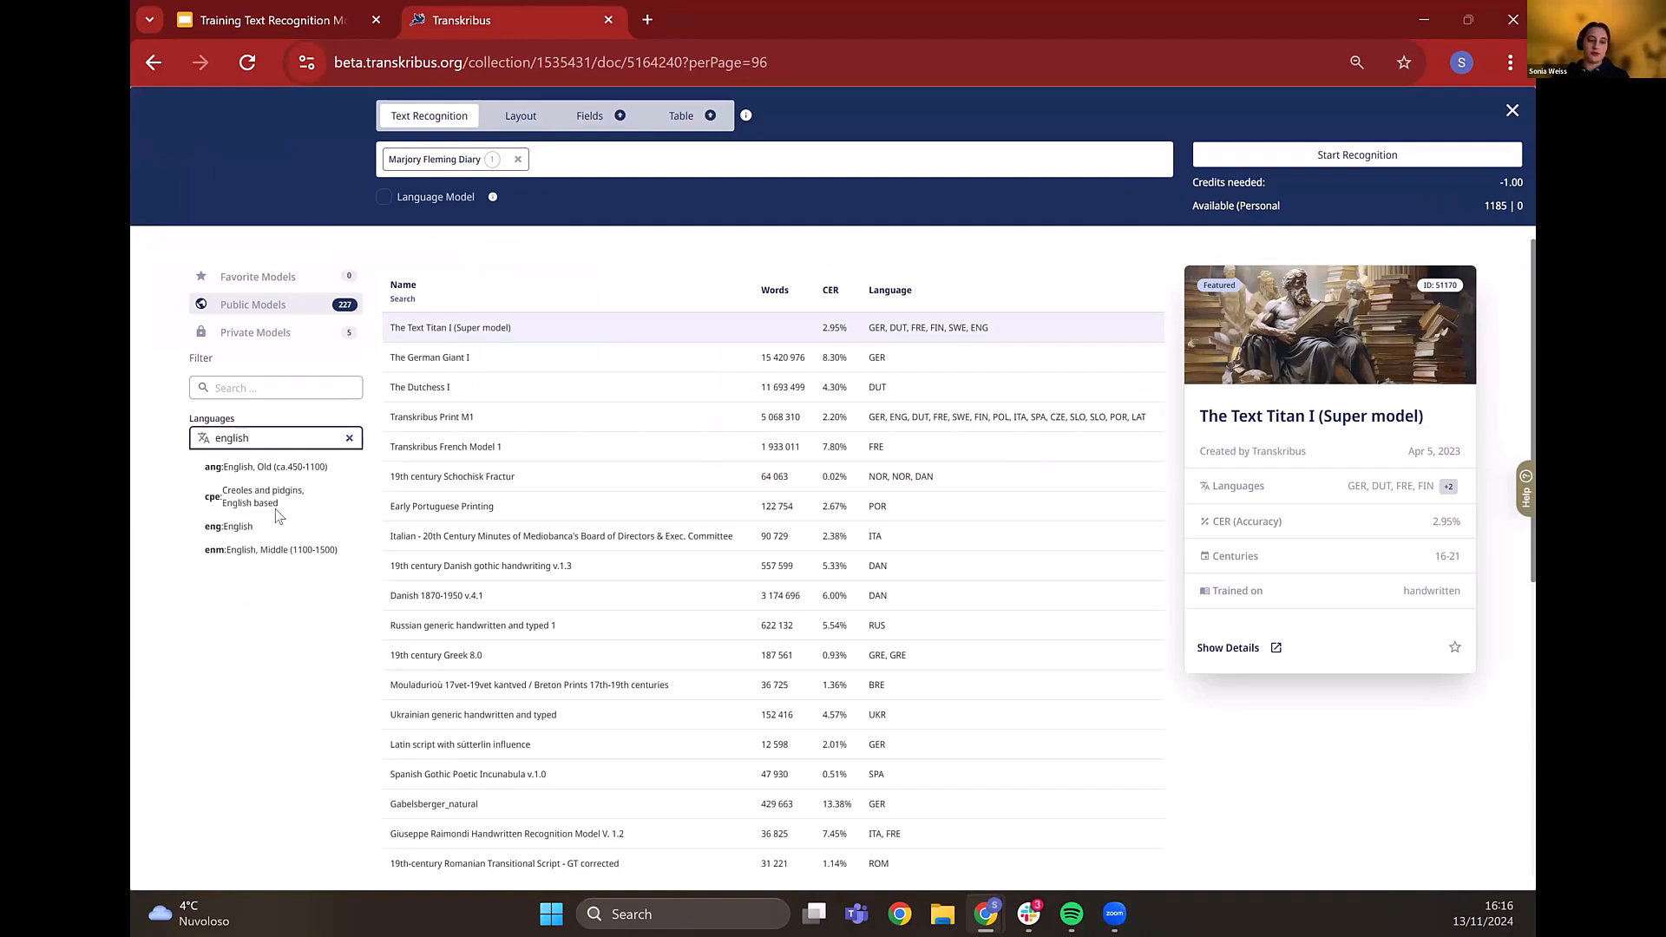
click(233, 527)
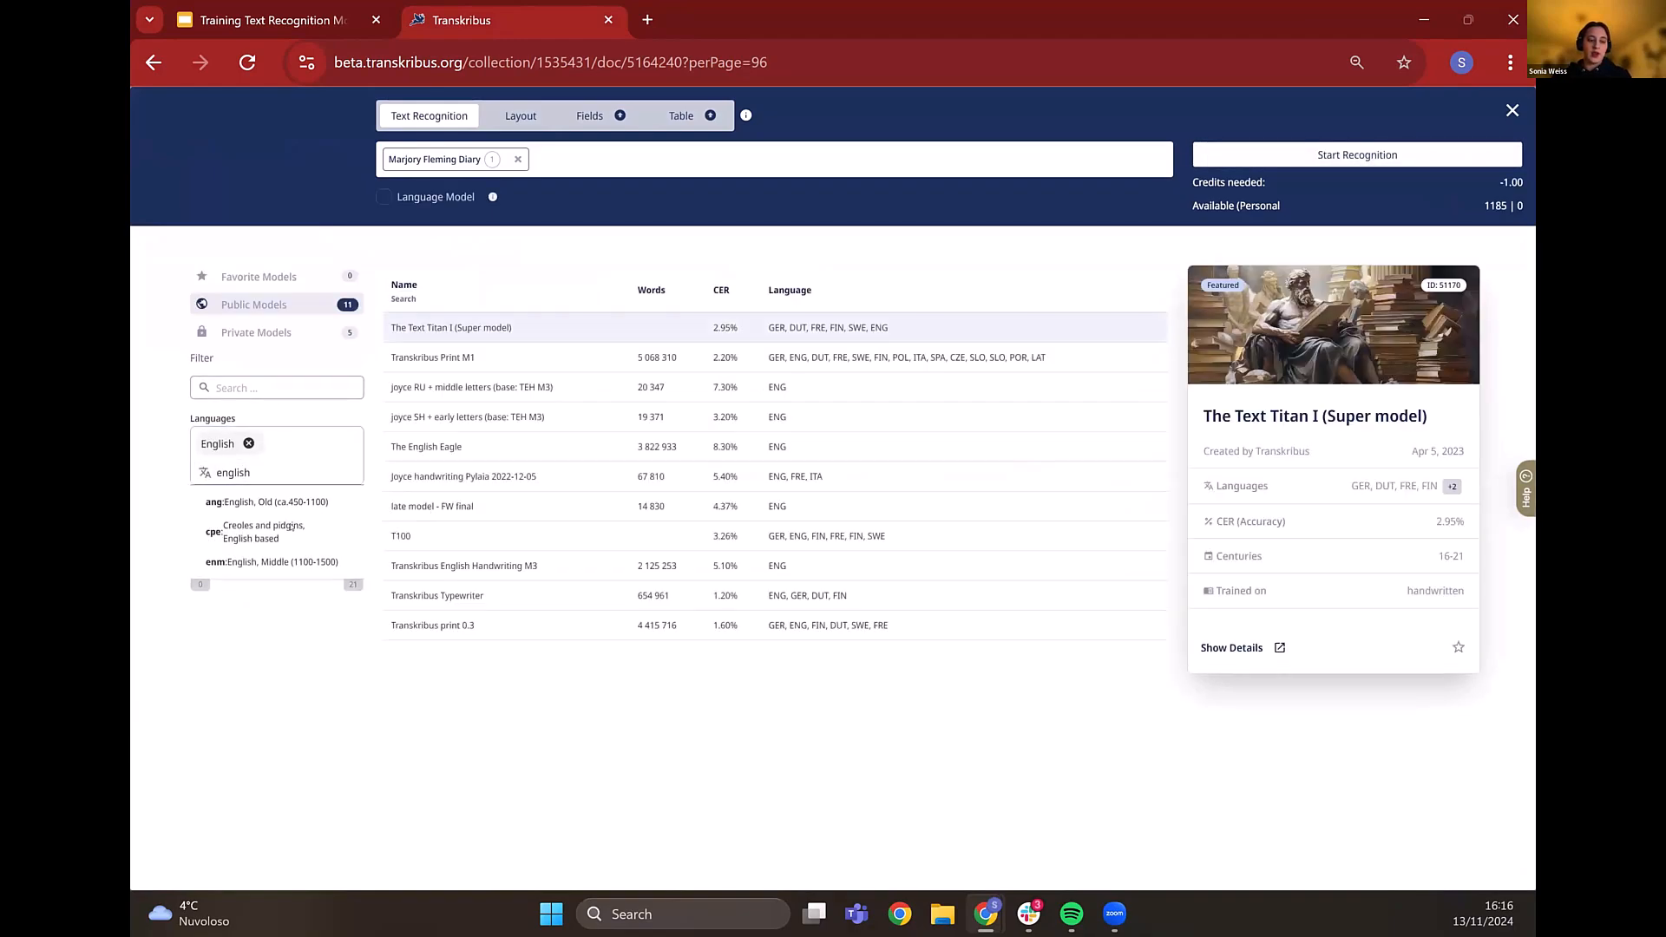
click(247, 643)
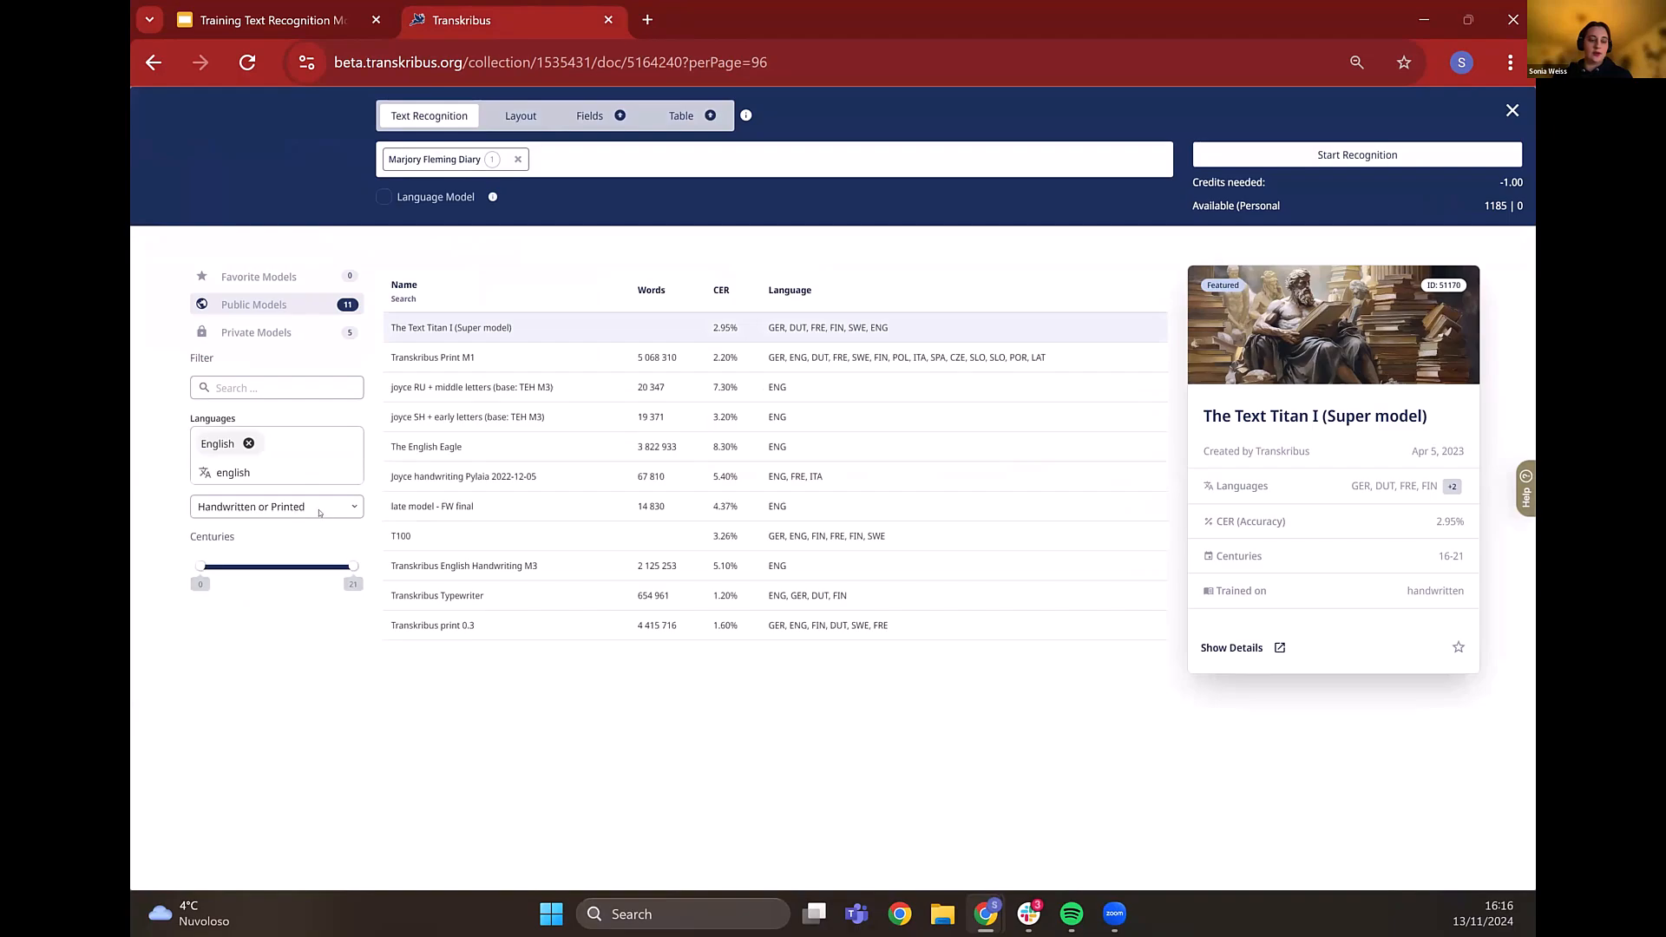
click(320, 511)
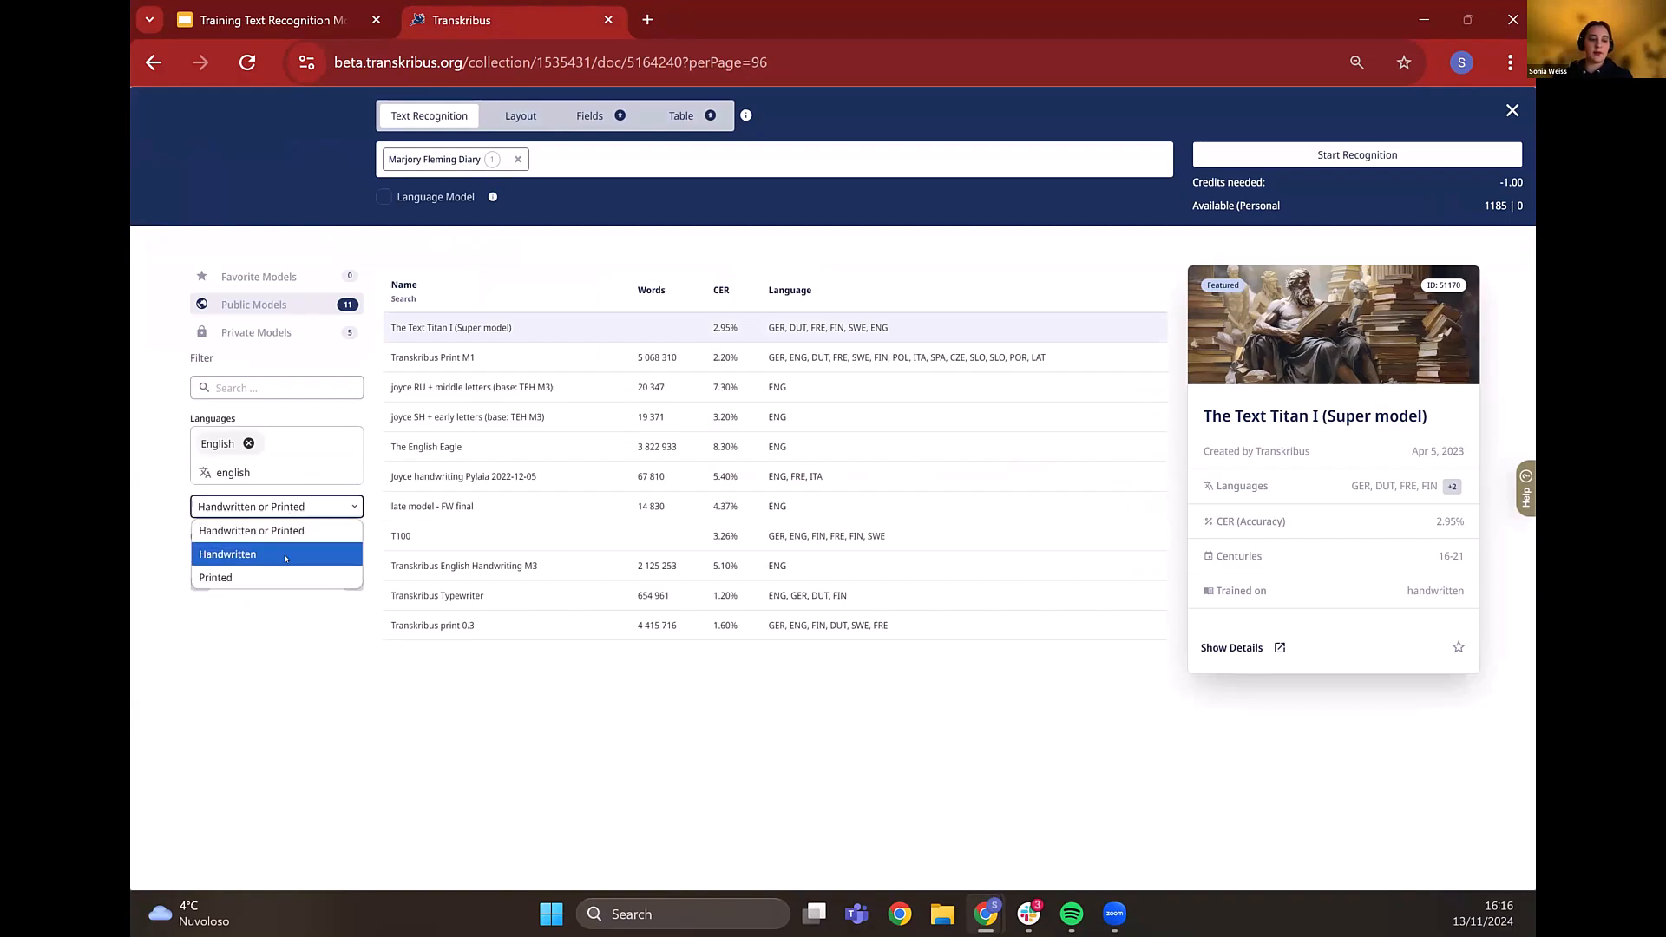
click(295, 544)
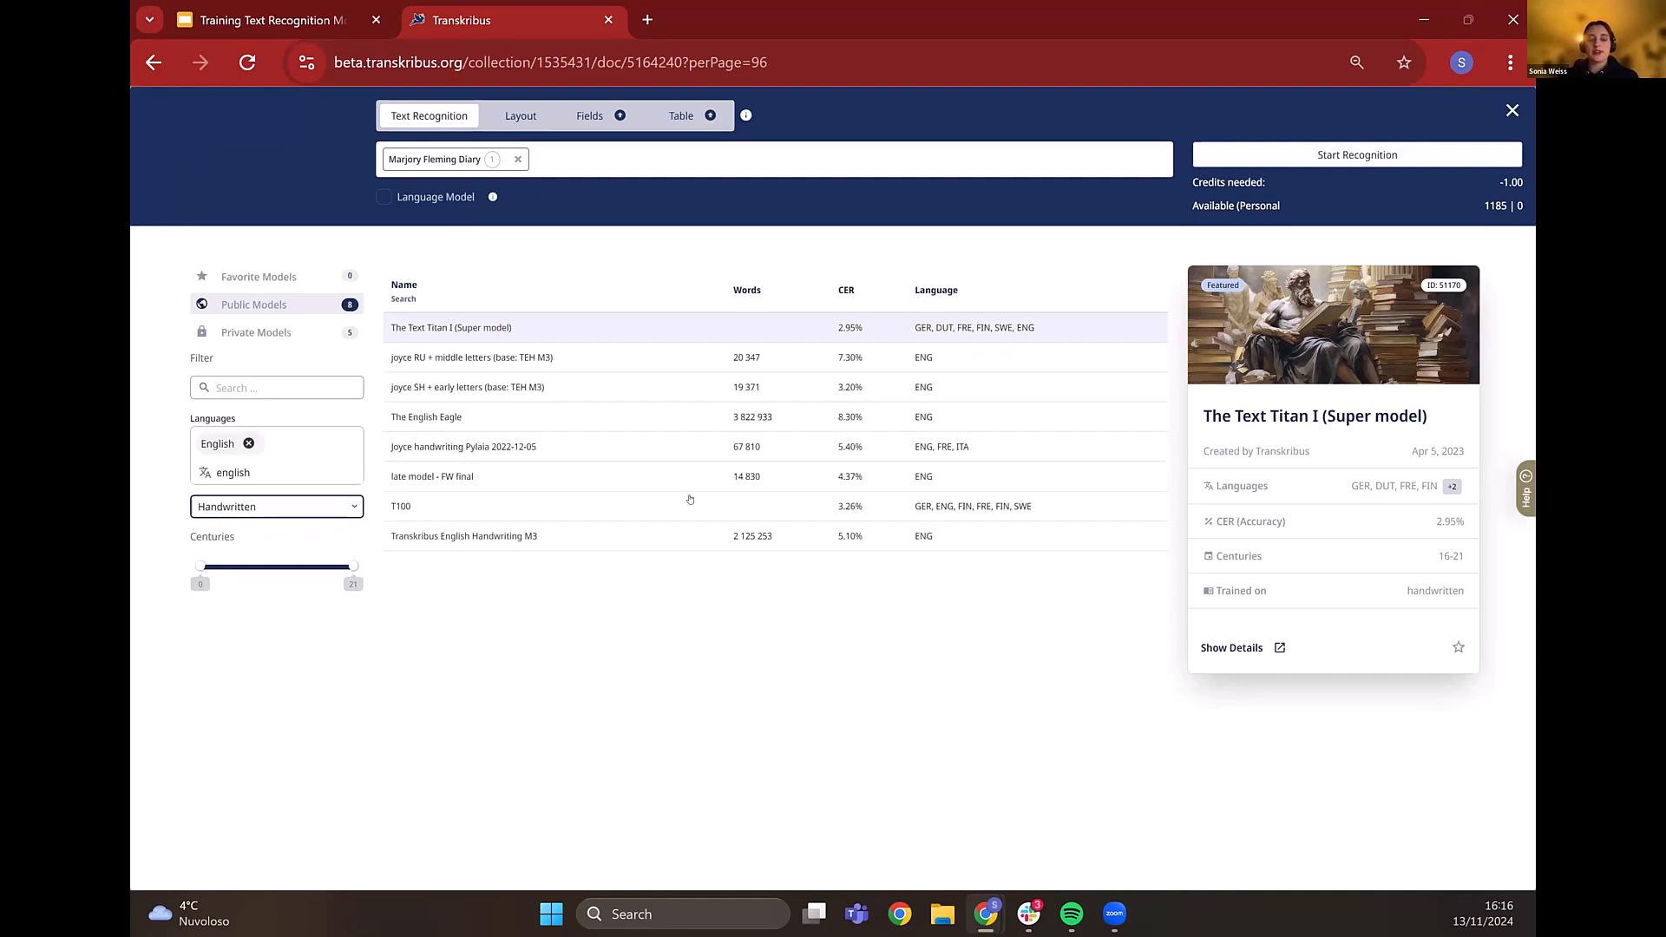
- Start text recognition of the selected page with The Text Titan I (Super model)
click(503, 331)
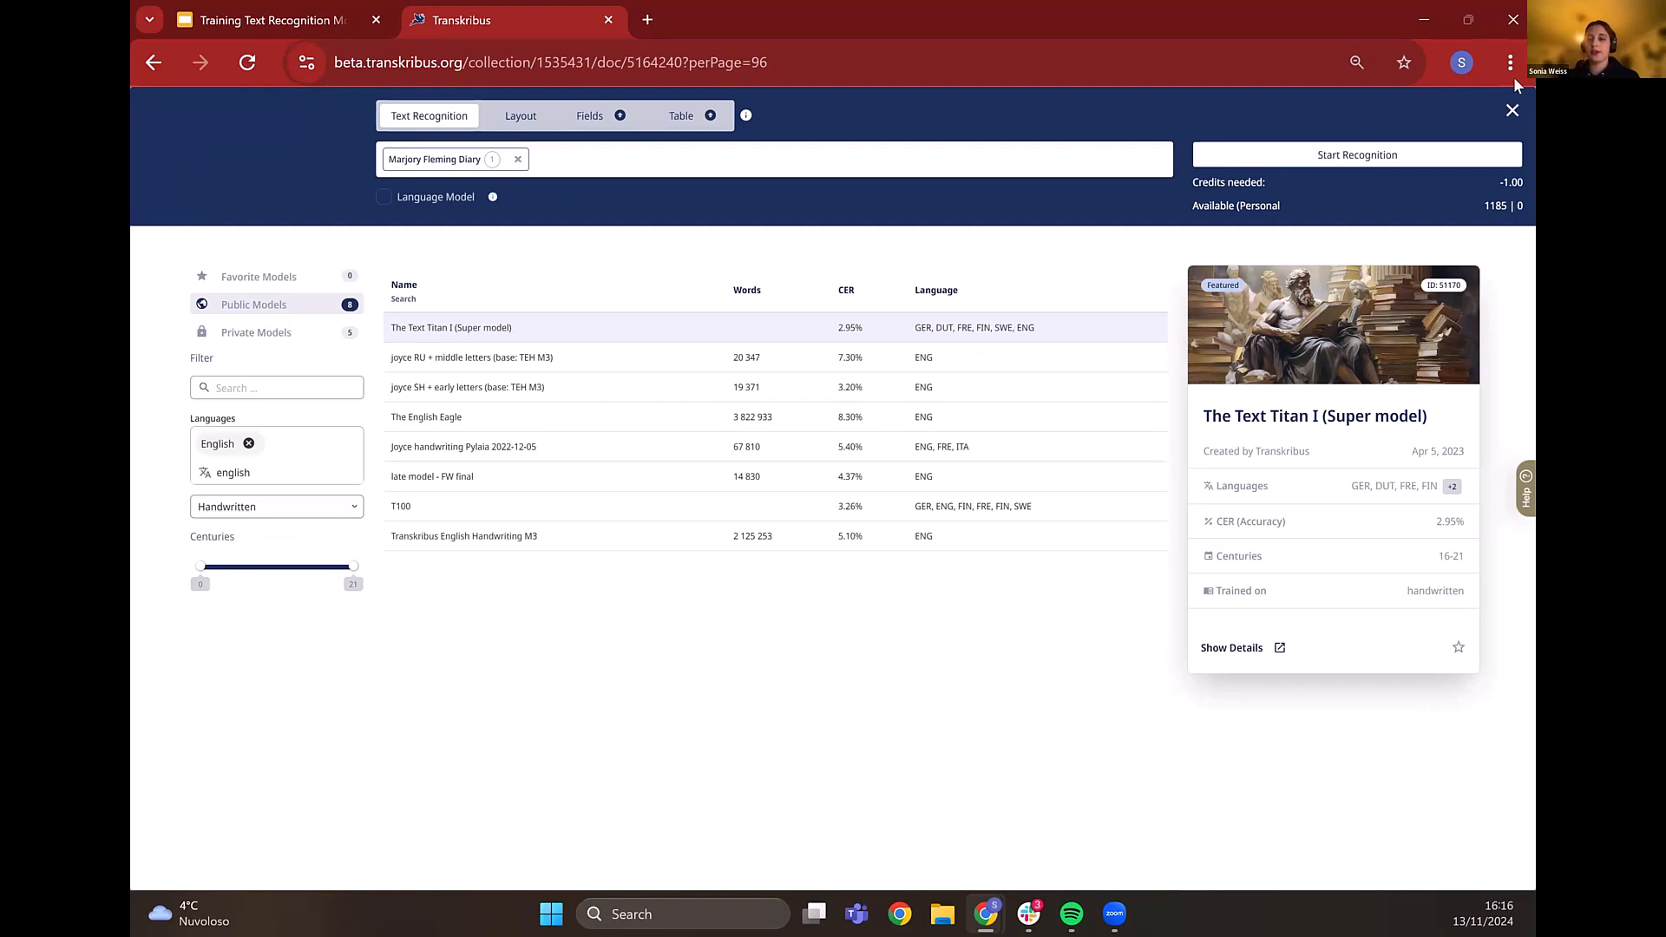
click(1401, 158)
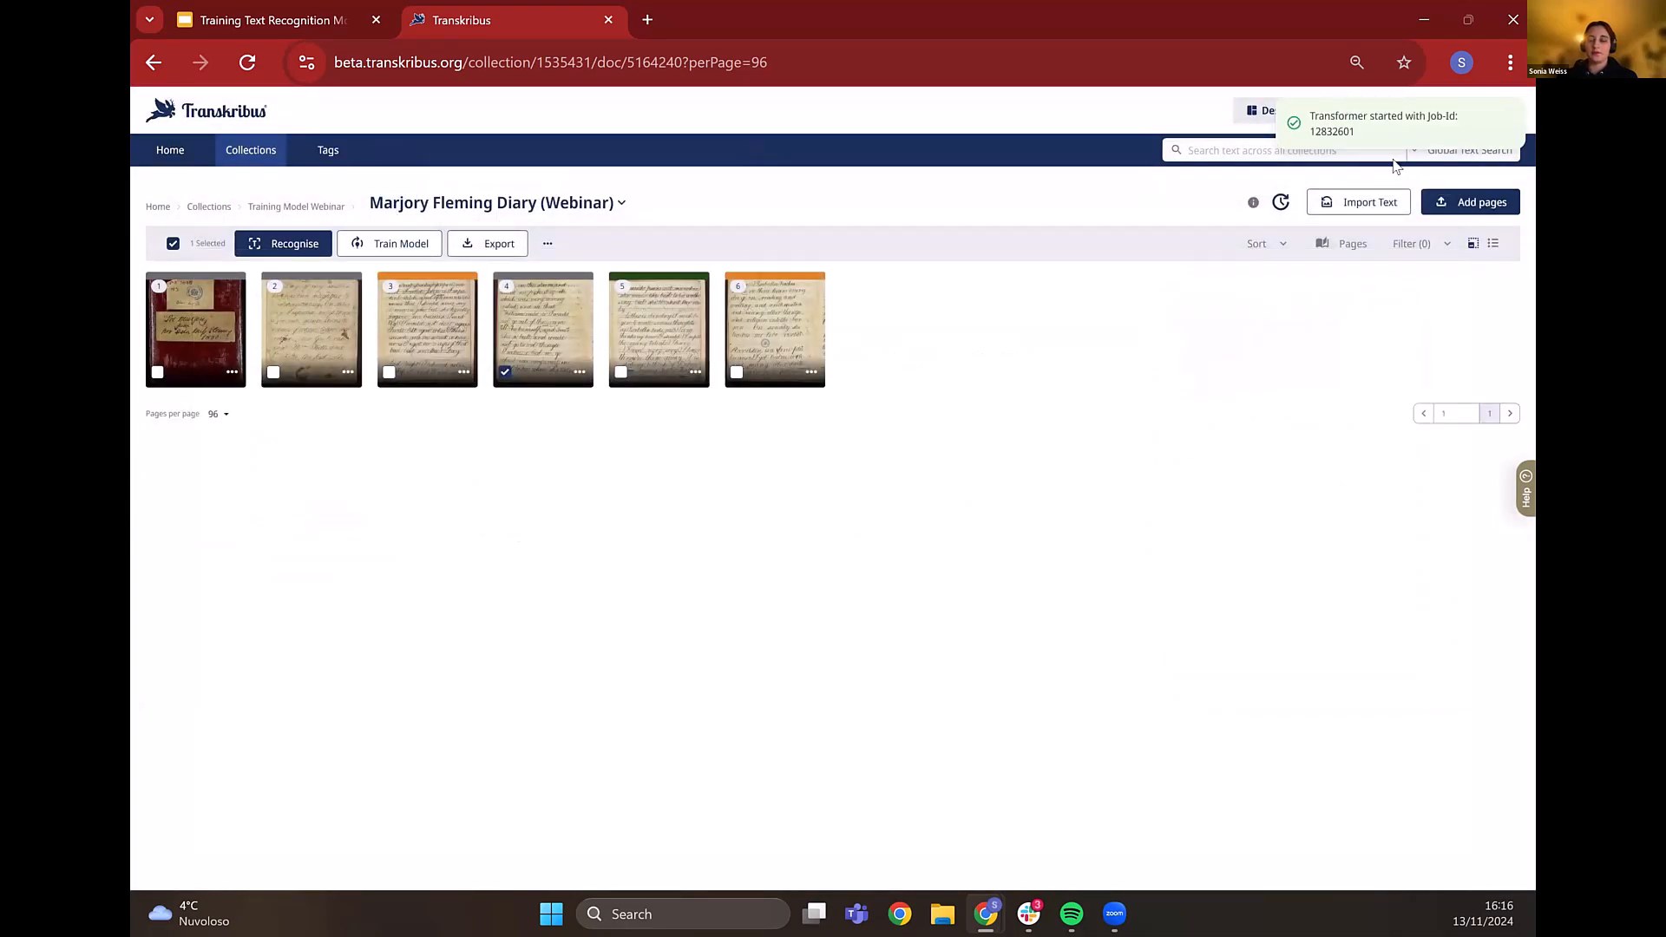
right_click(926, 408)
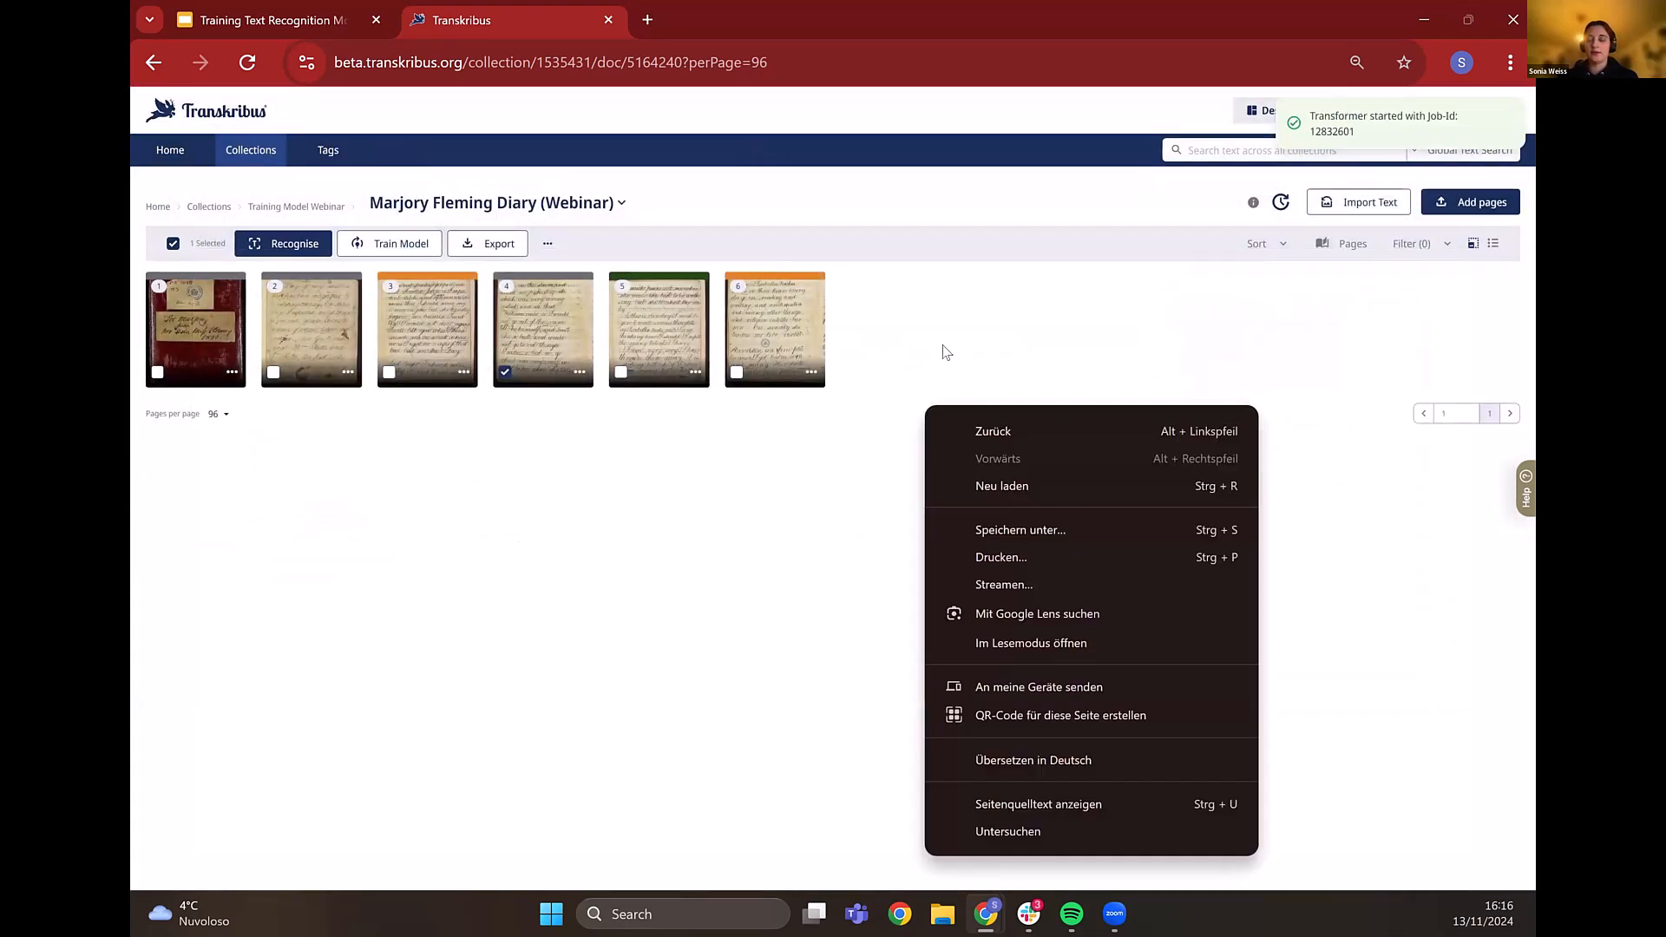
click(943, 357)
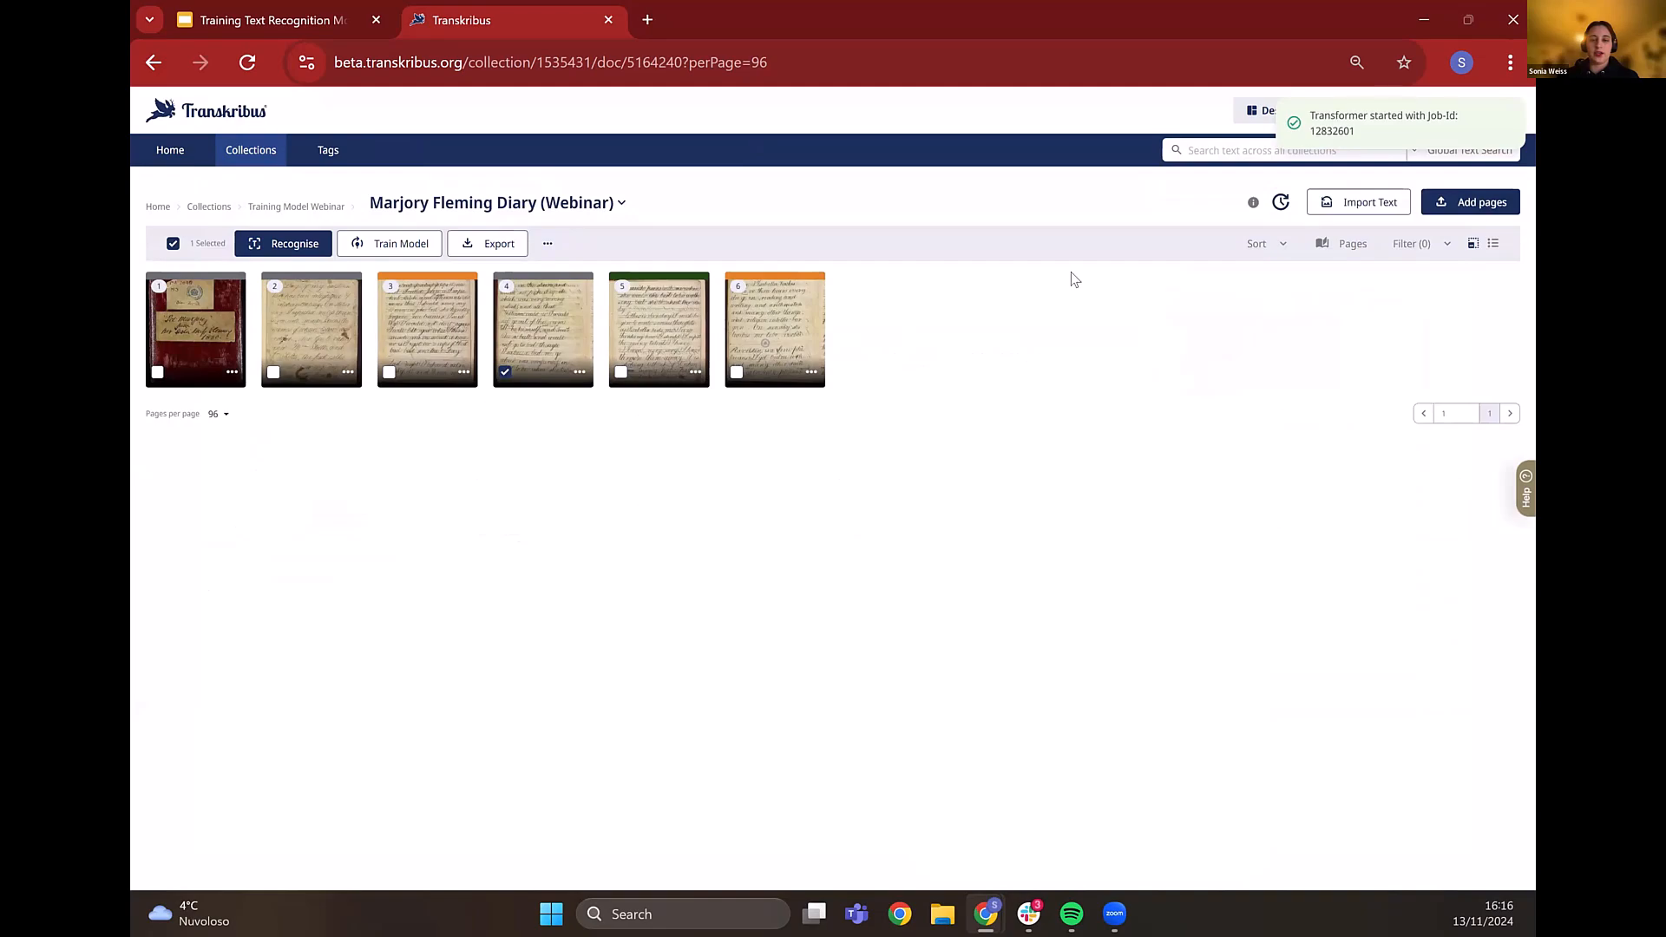
- Check the server jobs list and page 4's version history for the recognition result
click(1467, 111)
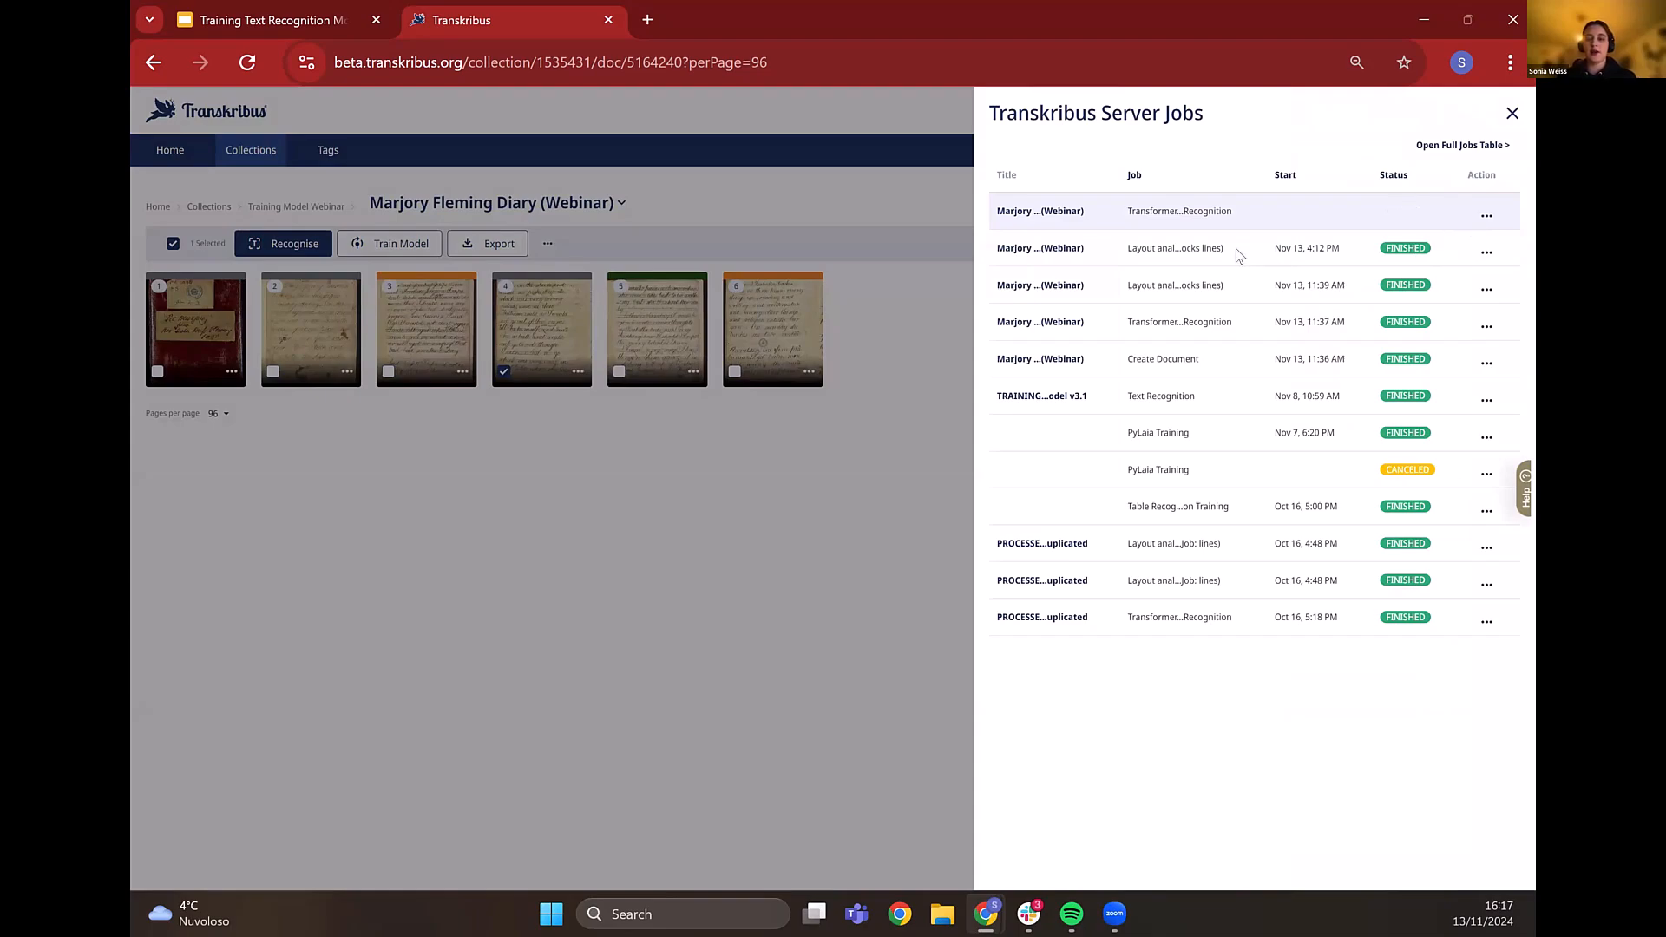
click(896, 371)
click(452, 308)
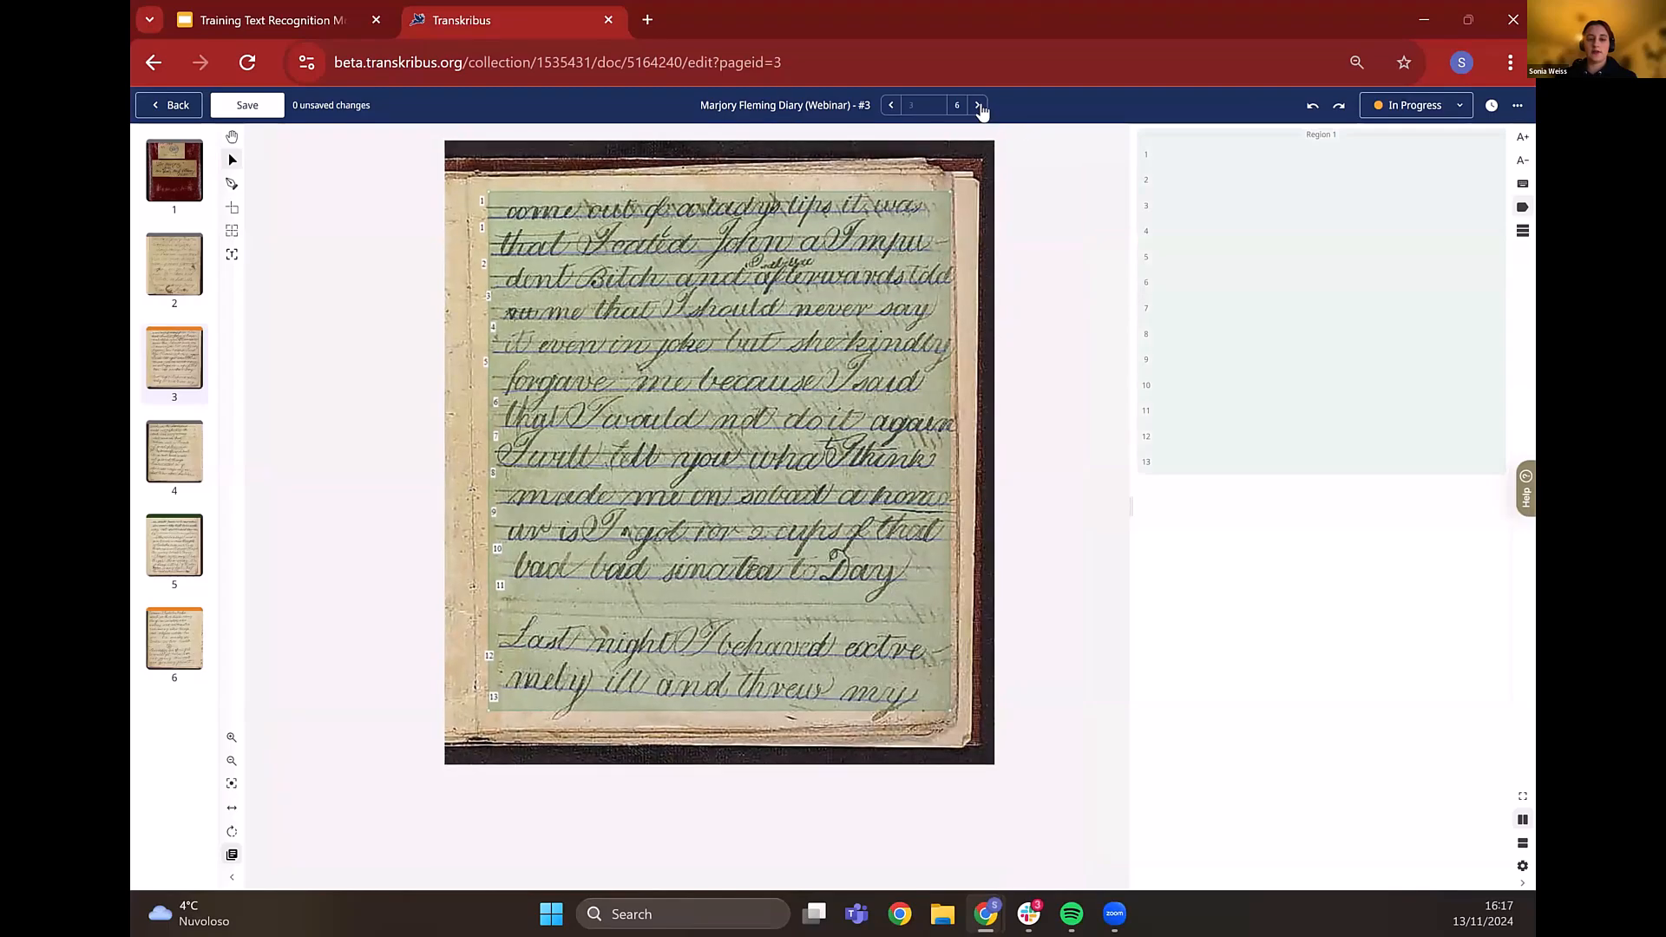
click(978, 105)
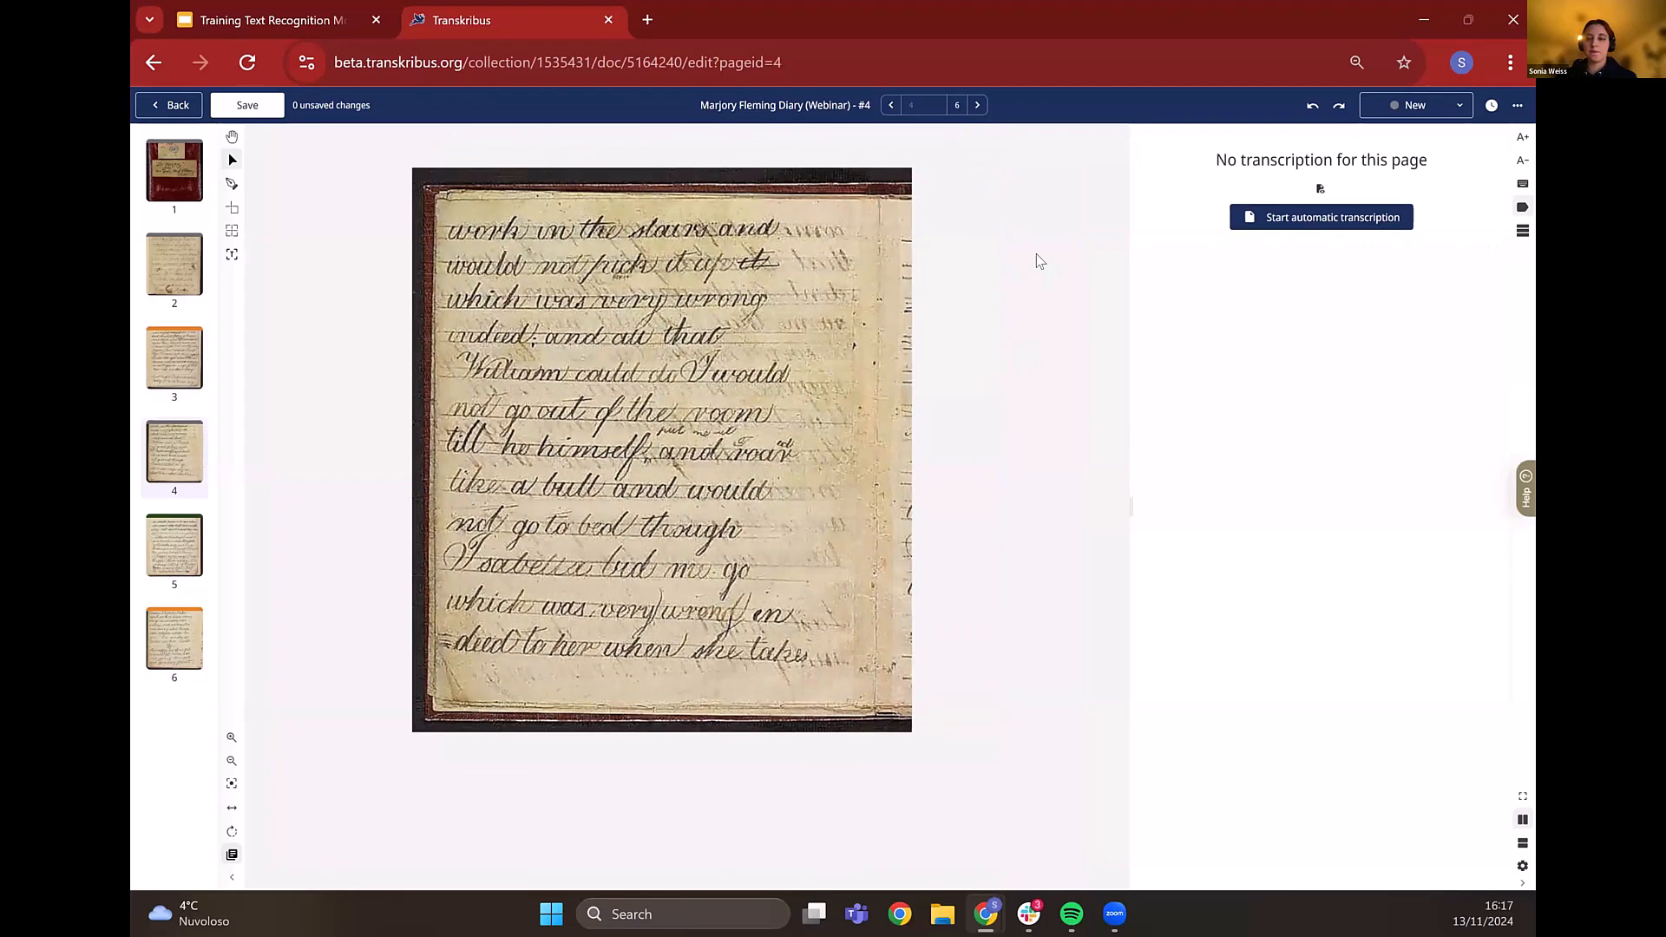
click(1492, 106)
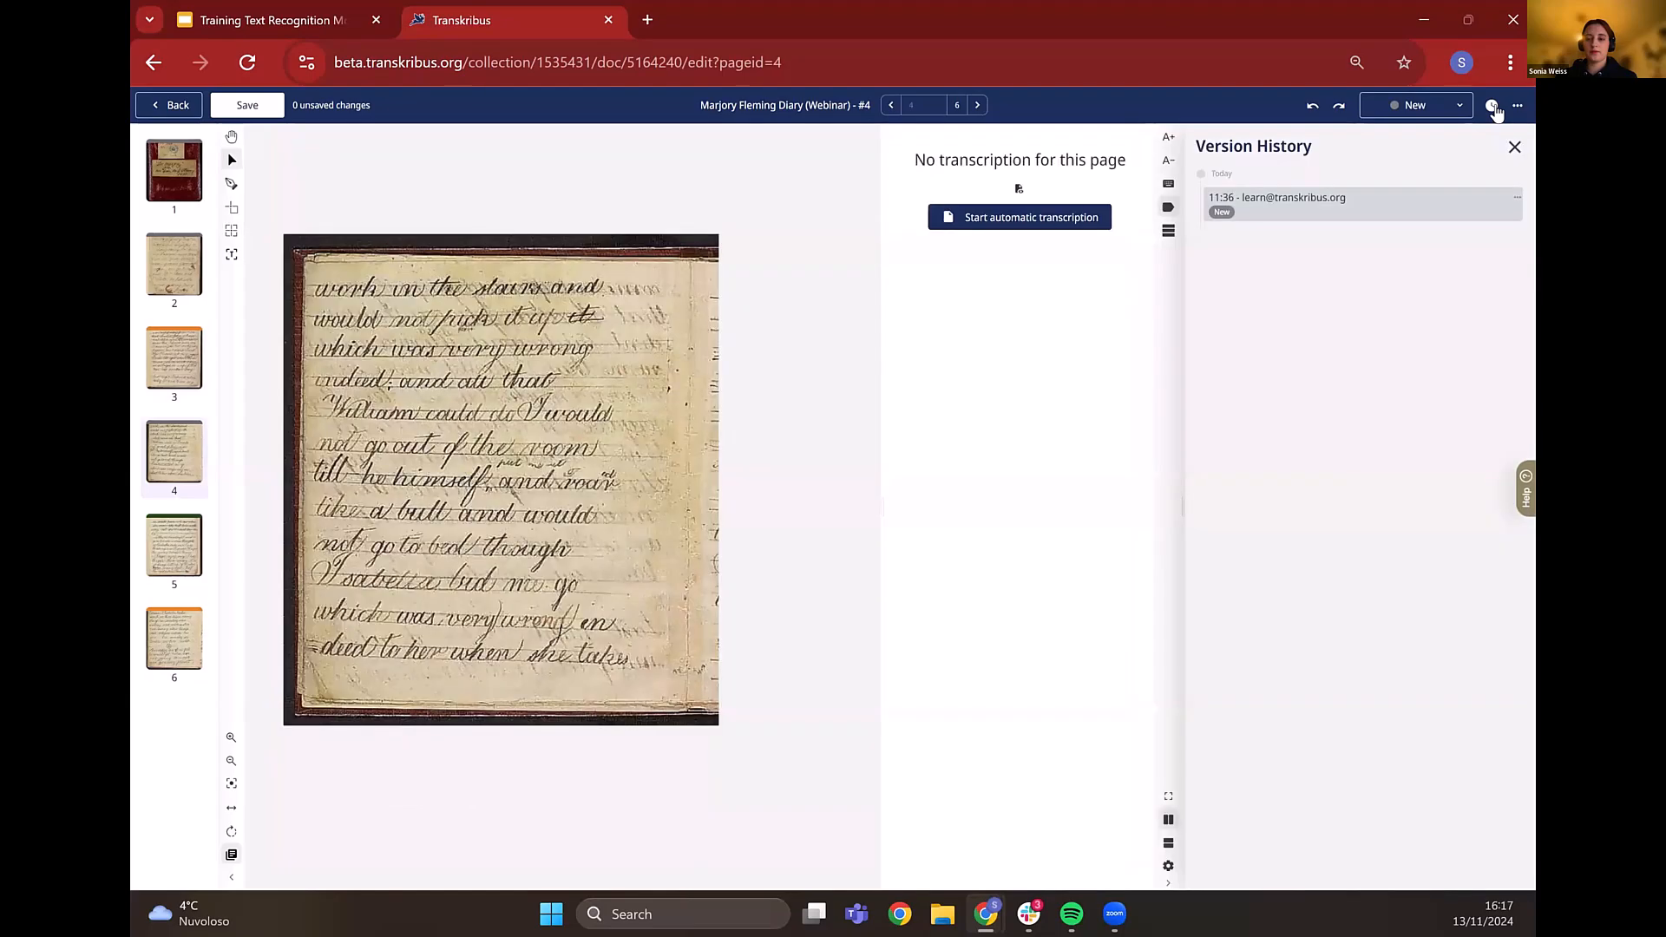
click(1513, 147)
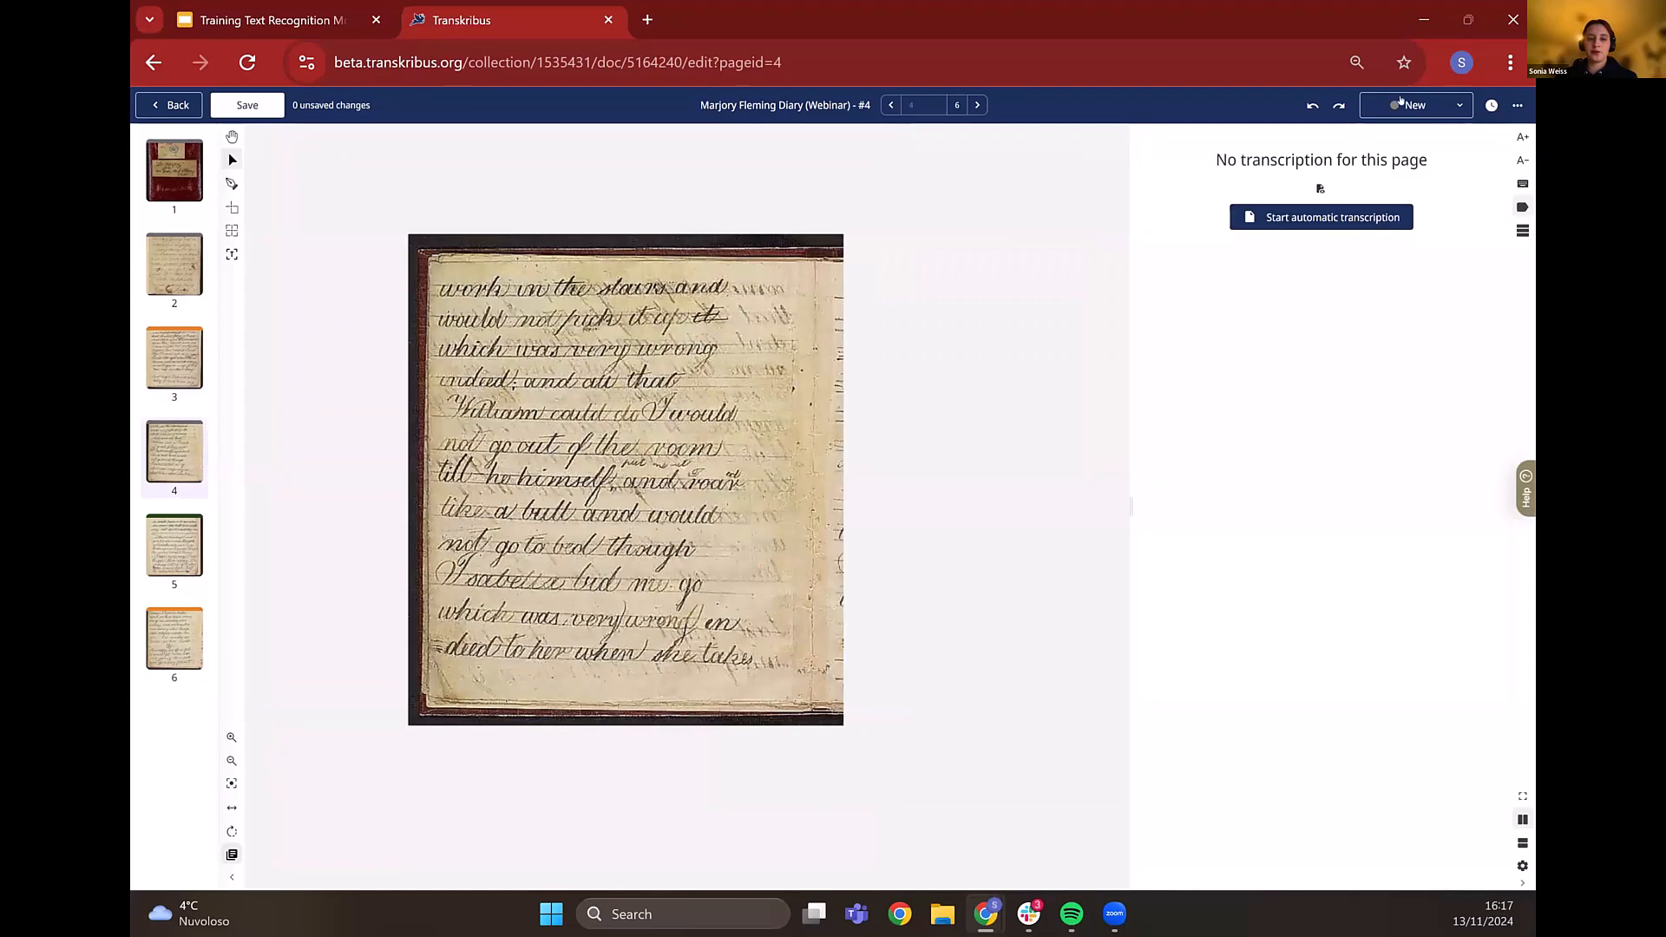
click(178, 105)
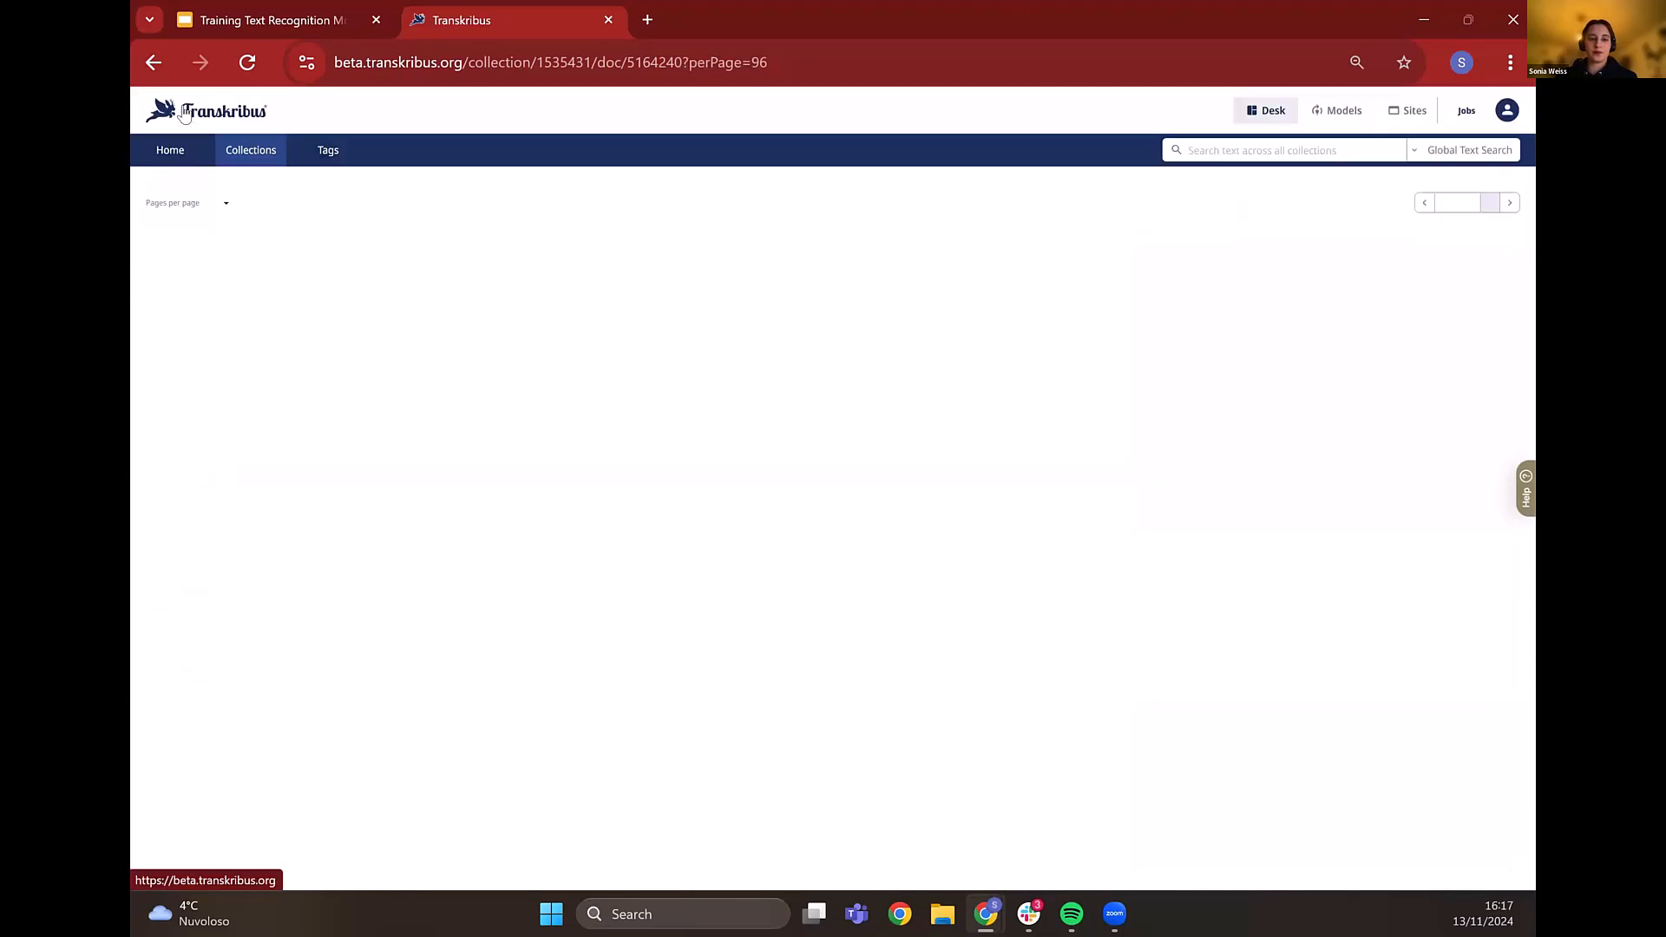
- Open page 4 from the newest diary recognition job in the jobs list and show its whole text region beside the transcription
click(1464, 111)
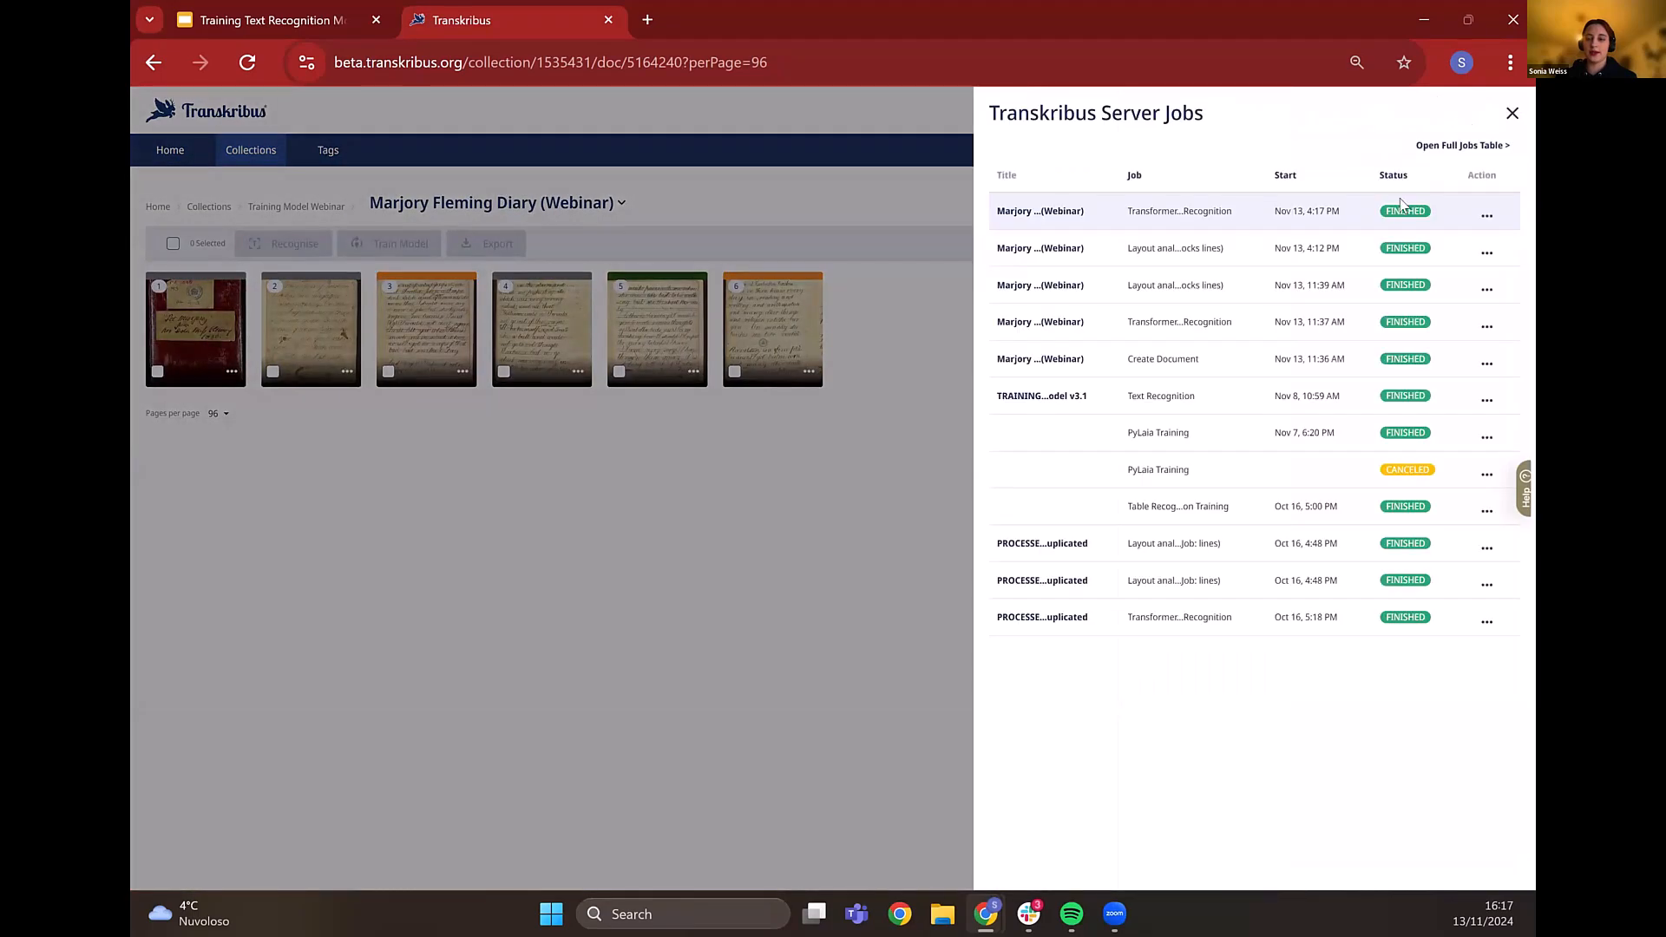
click(1041, 214)
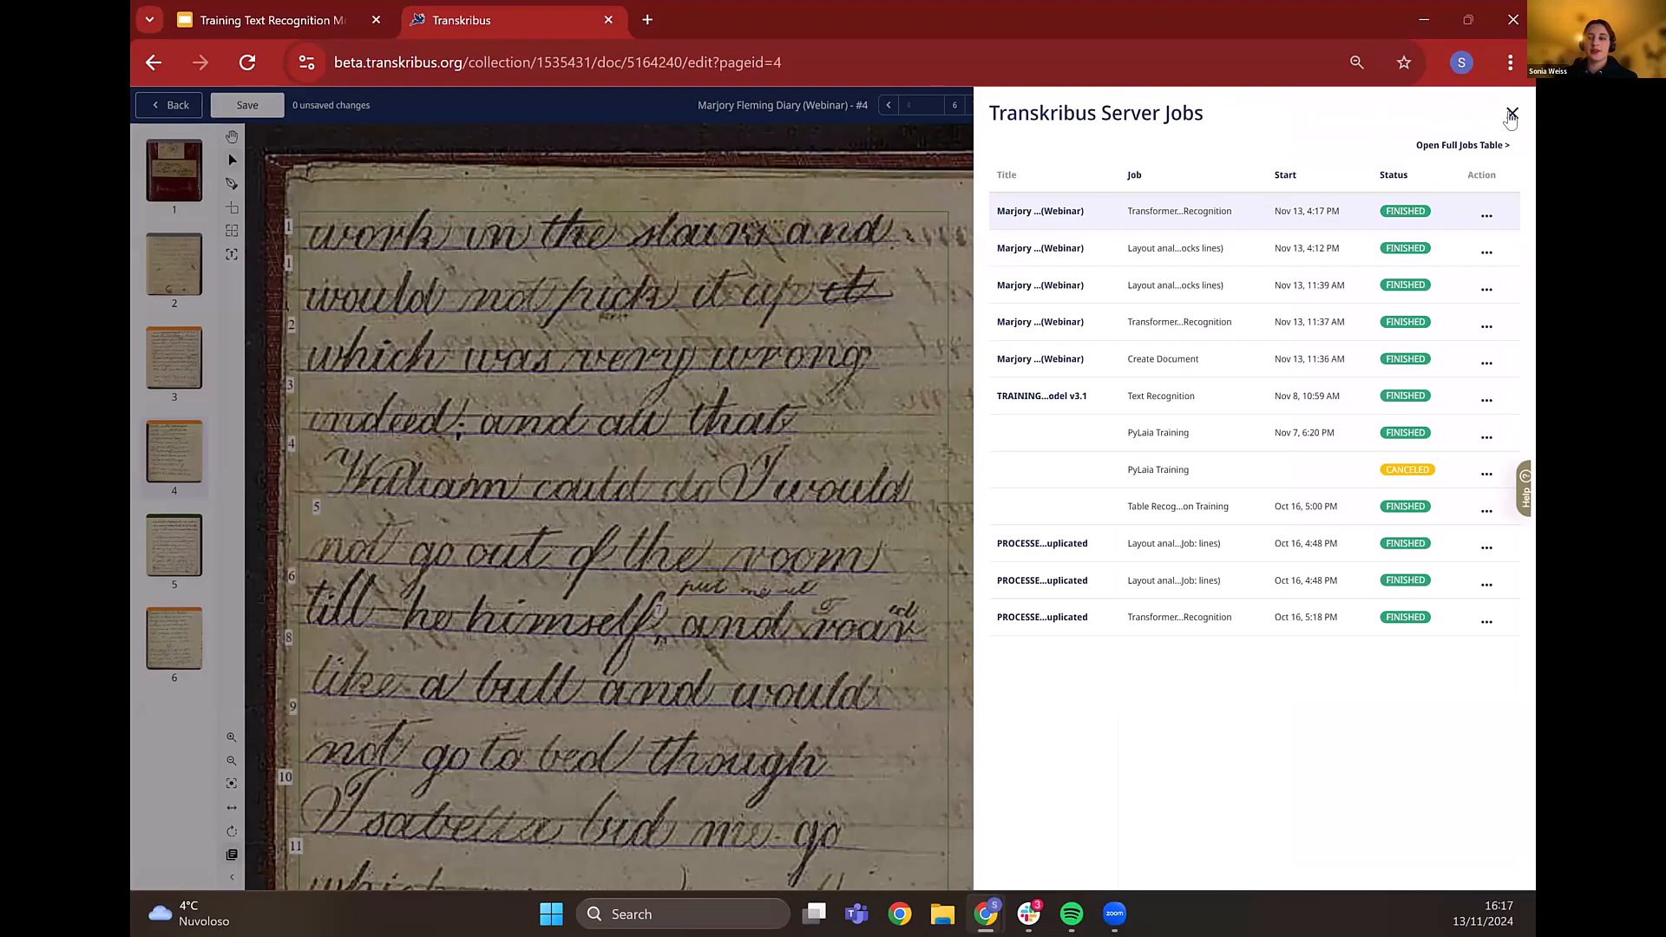
click(954, 412)
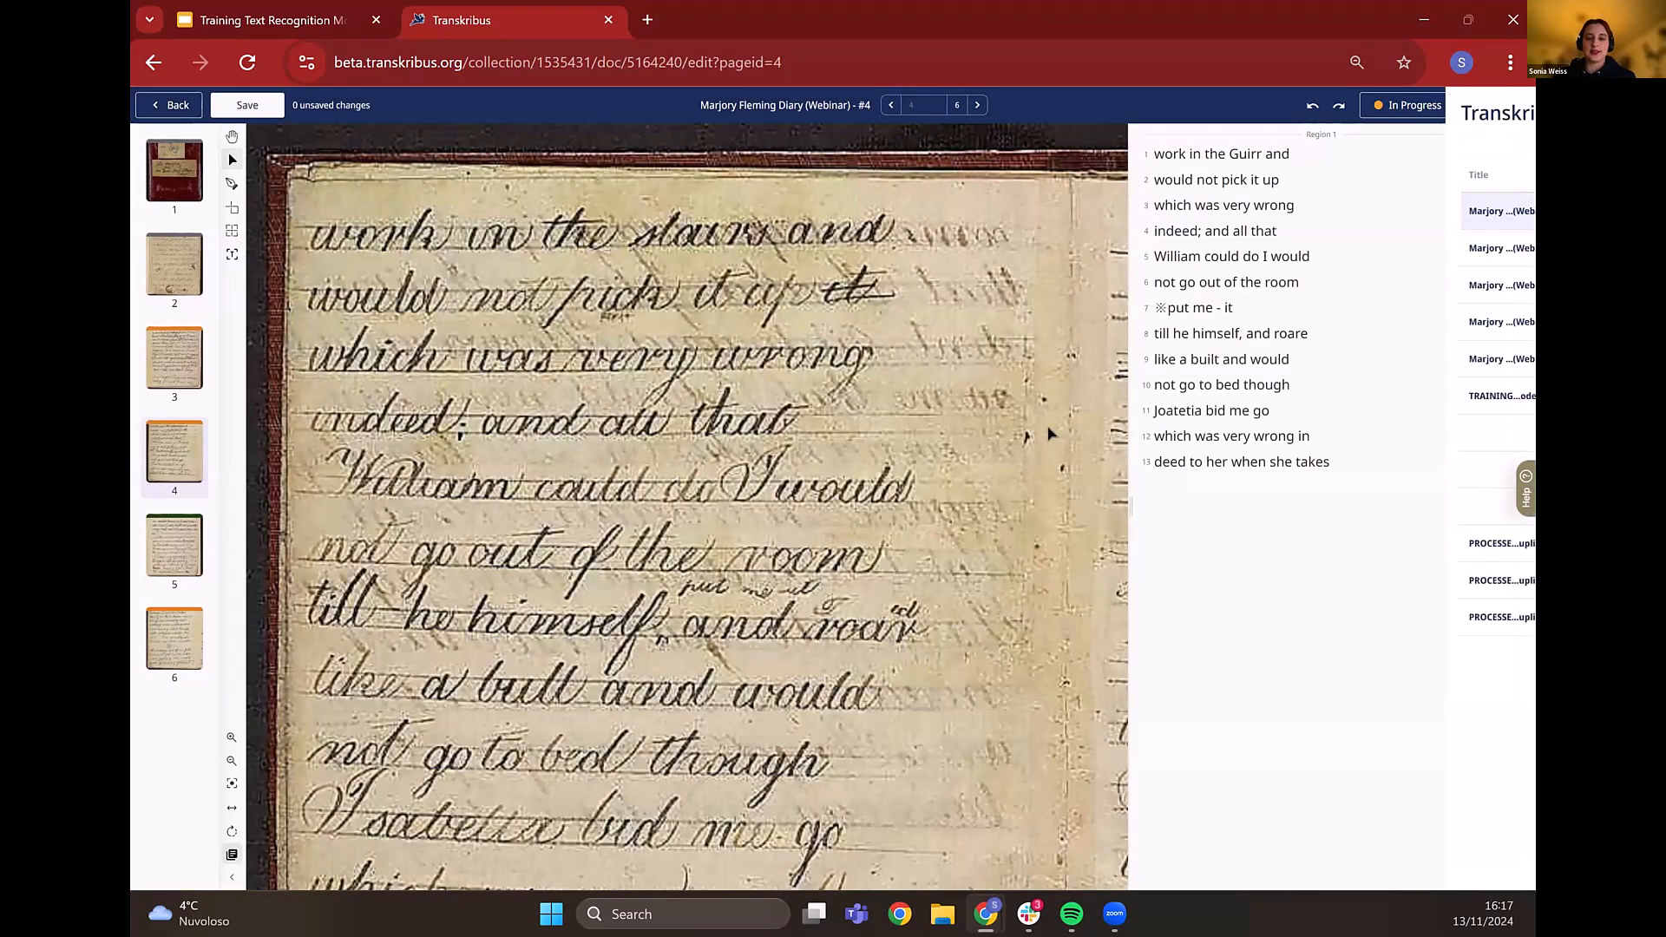
scroll(1038, 406, down, 1)
drag(996, 336, 966, 309)
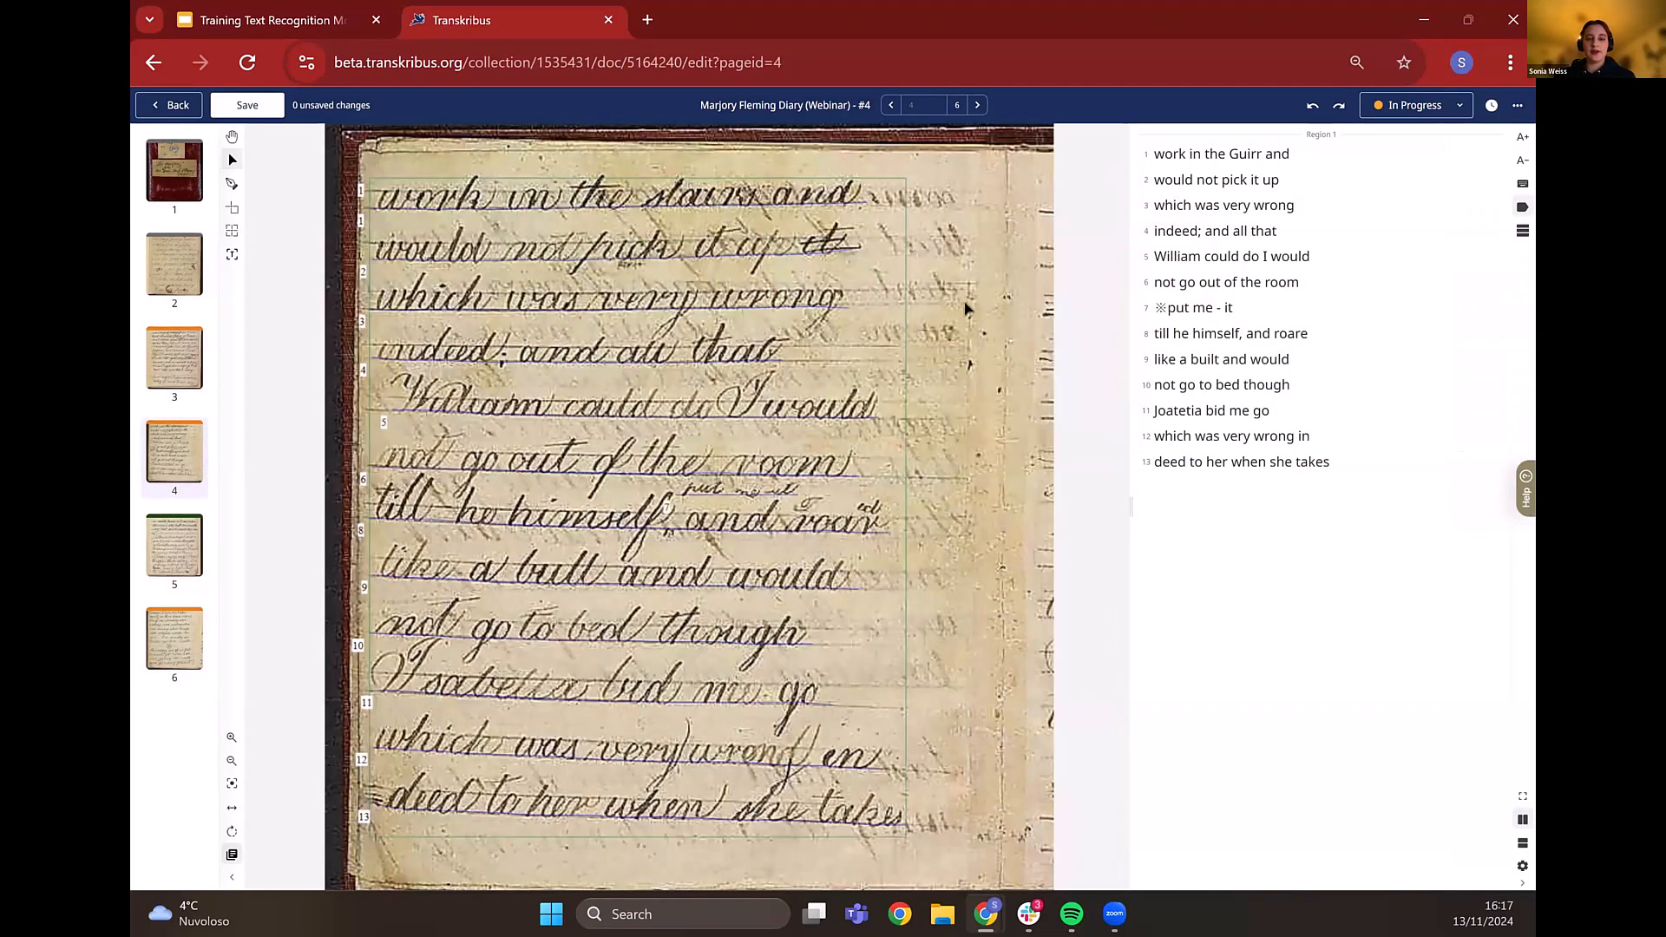
right_click(996, 336)
scroll(940, 319, down, 1)
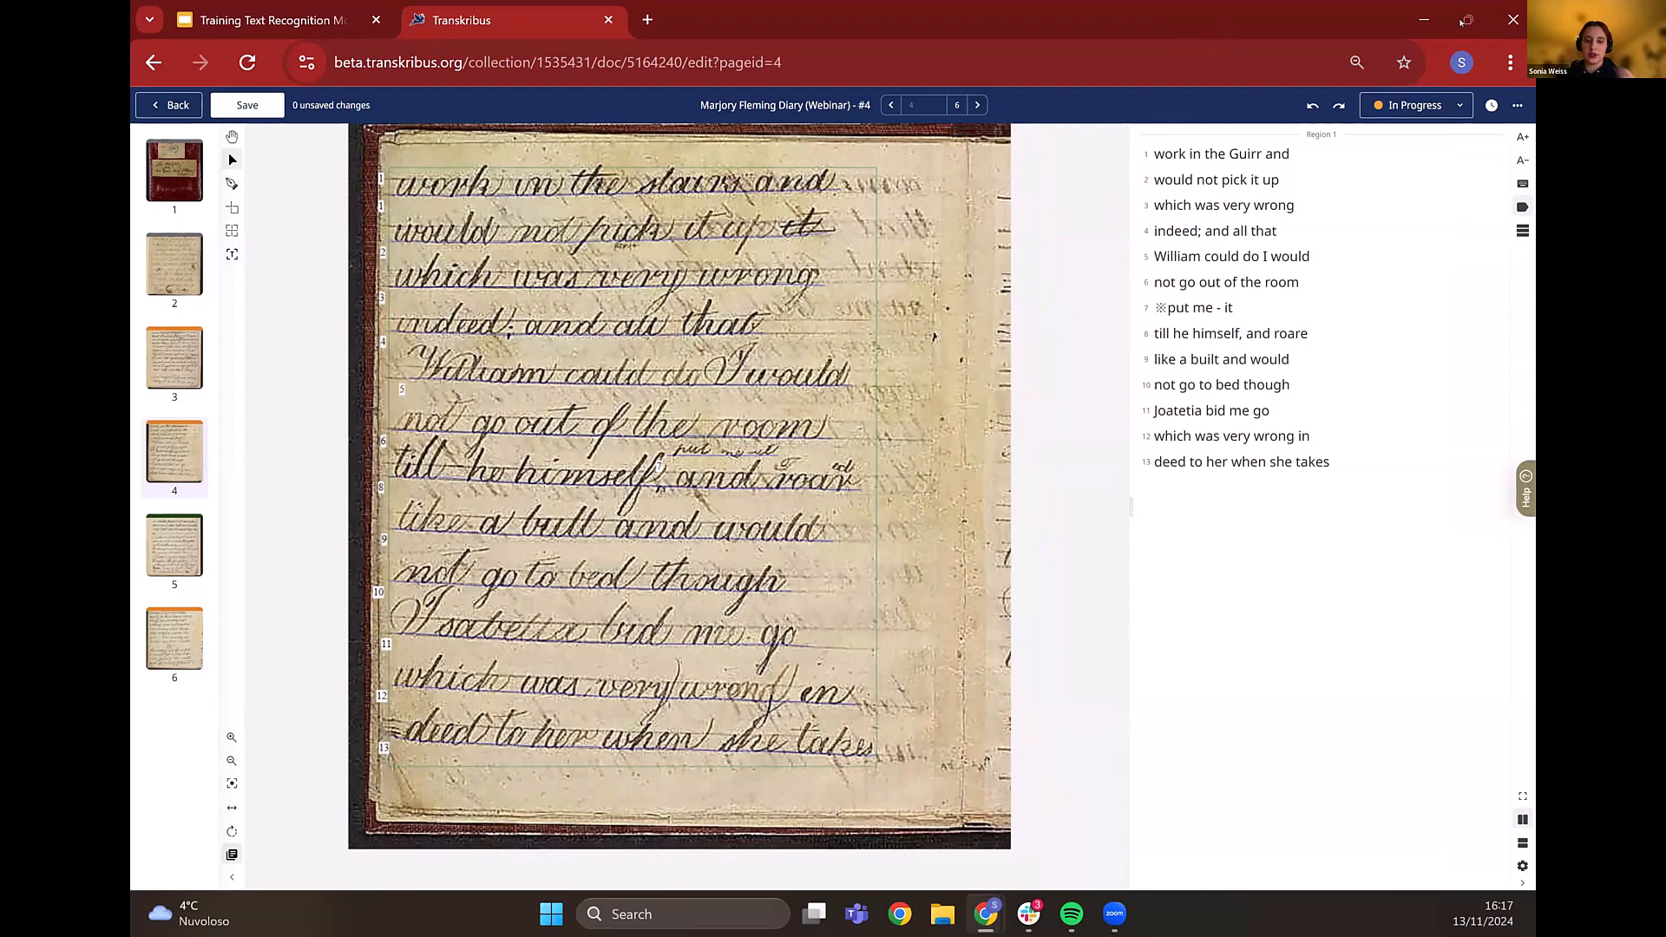
- Correct the word "Guirr" to "stairs" in line 1 of the transcription
click(860, 251)
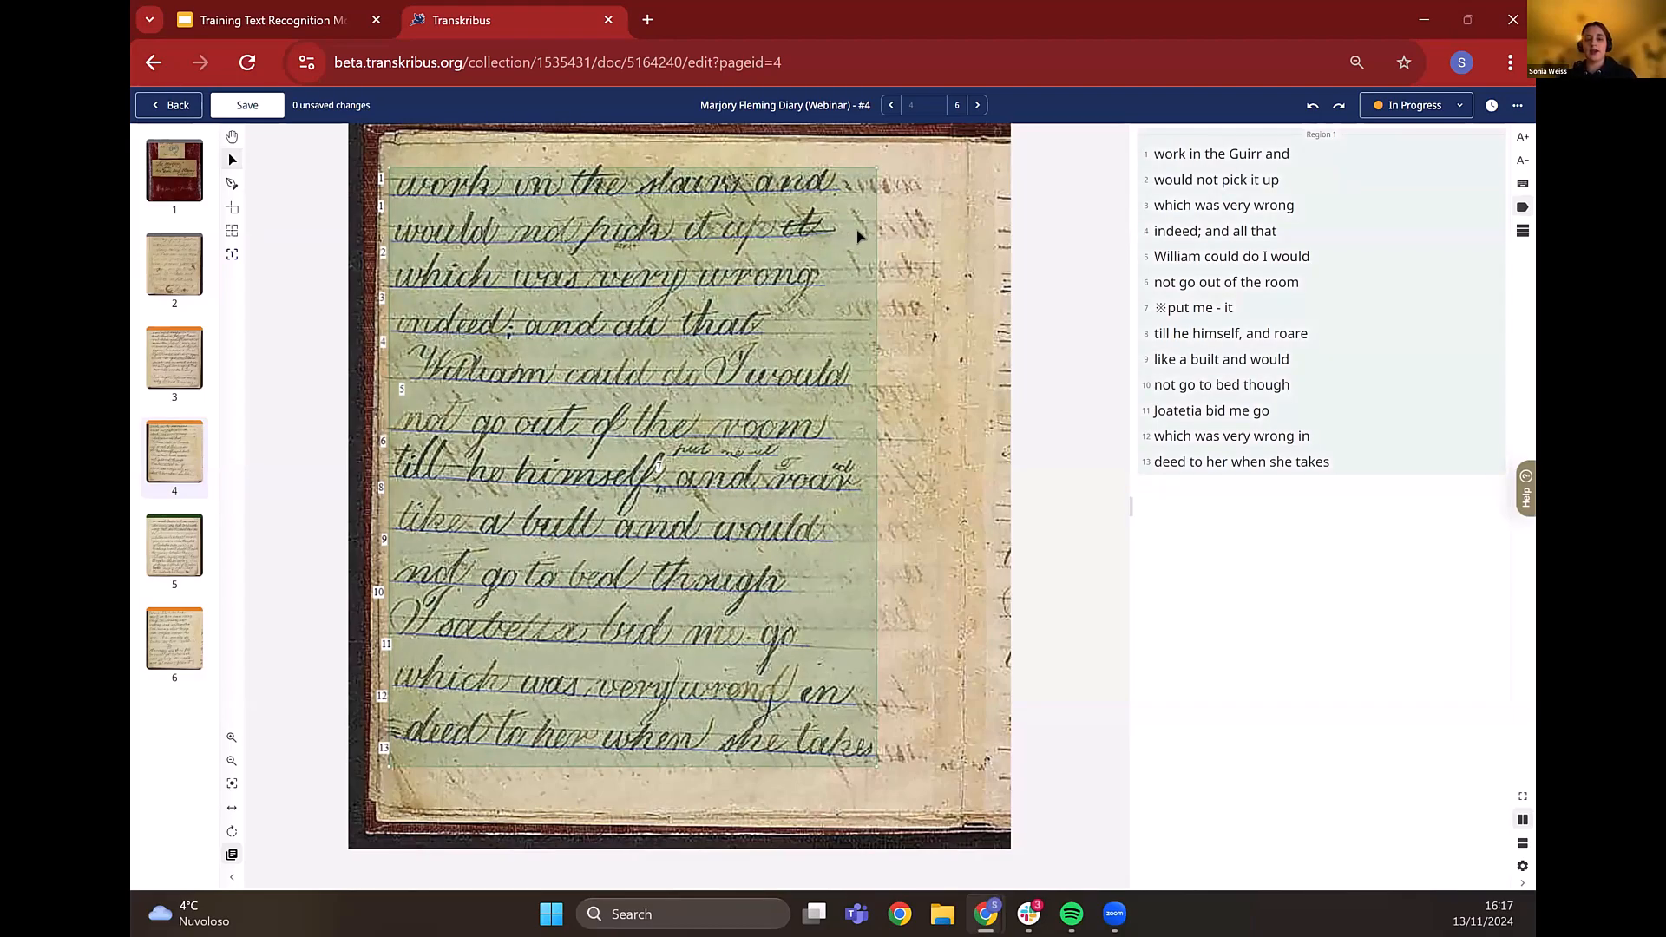
click(777, 192)
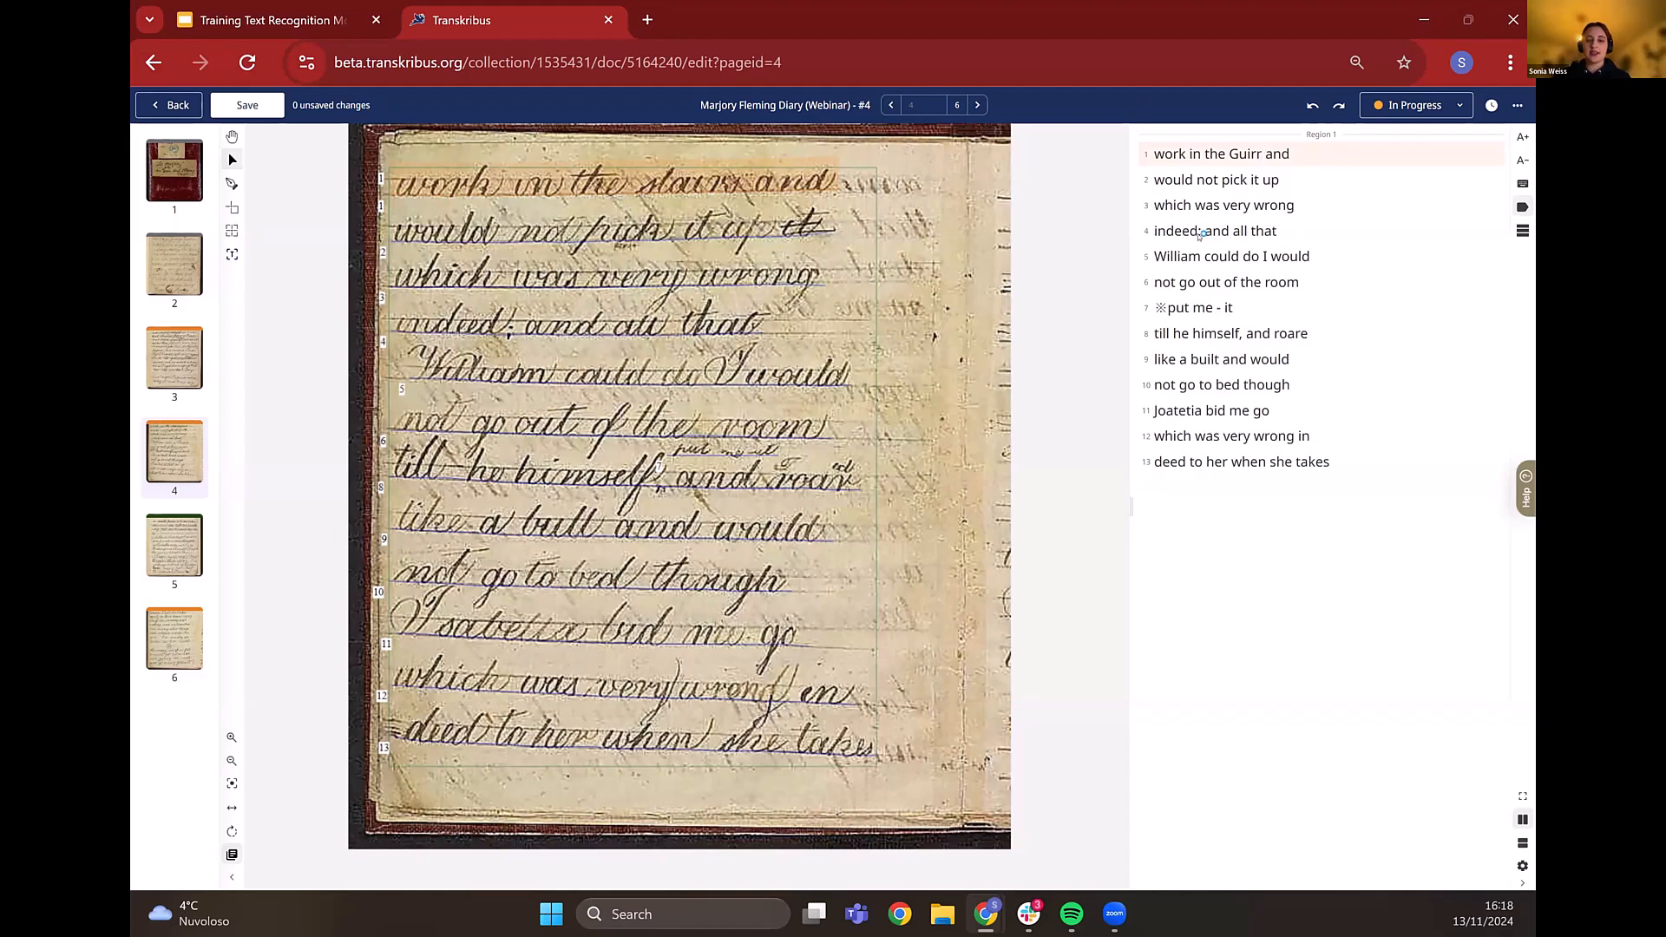
click(1263, 156)
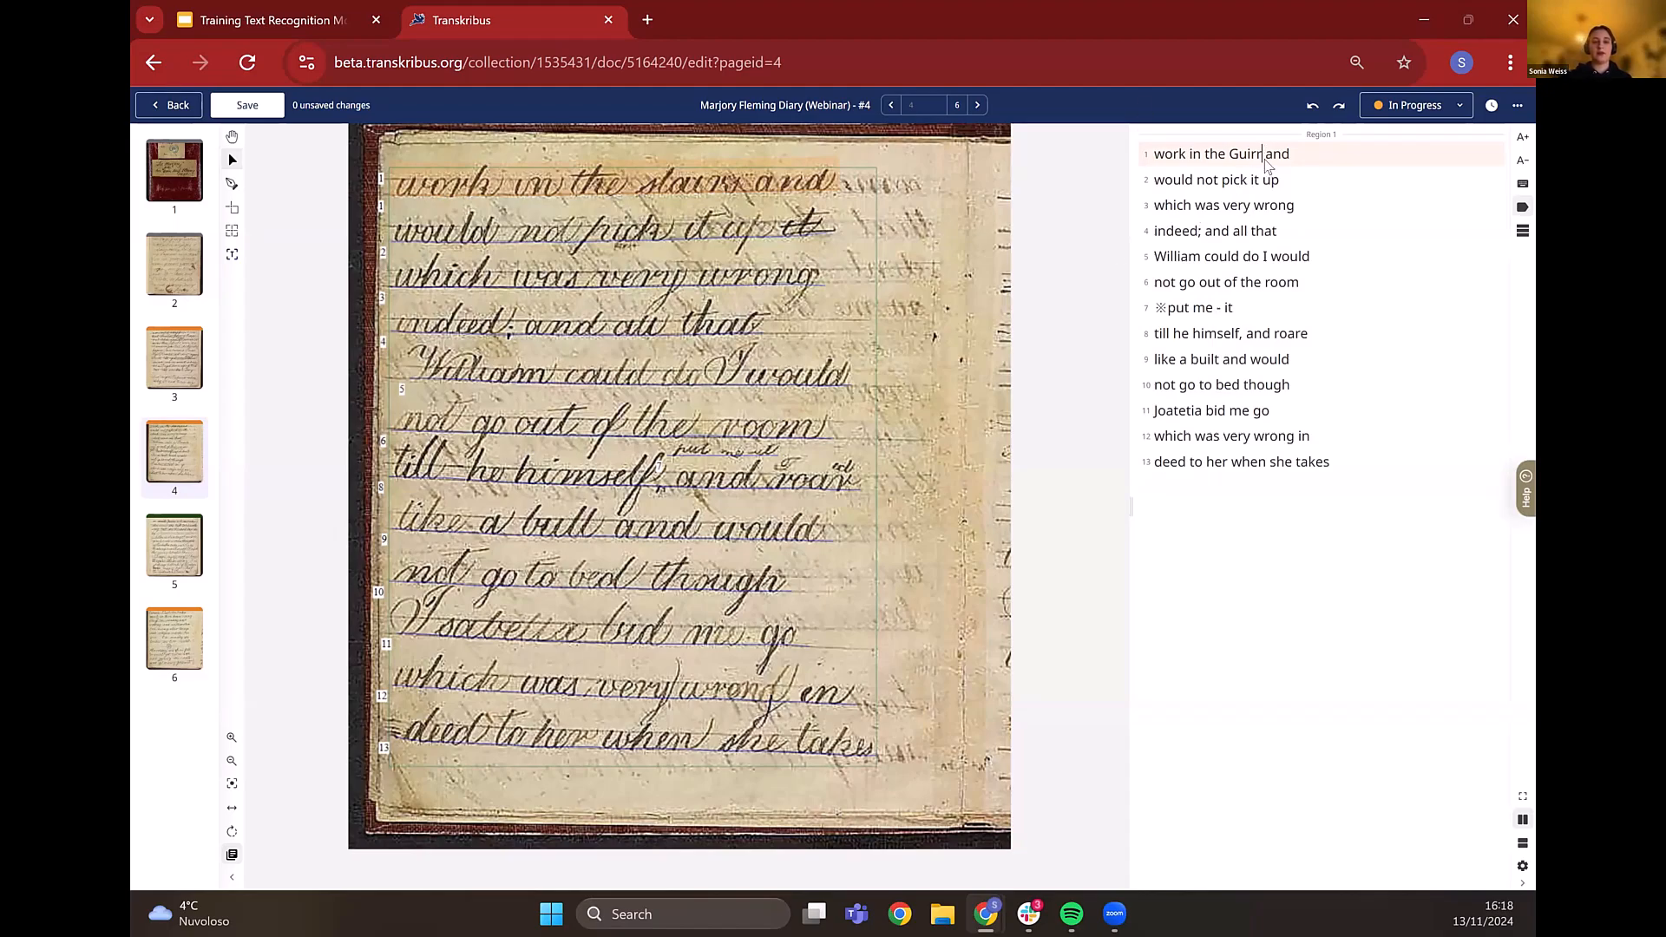
key(BackSpace)
key(BackSpace)
key(BackSpace)
key(BackSpace)
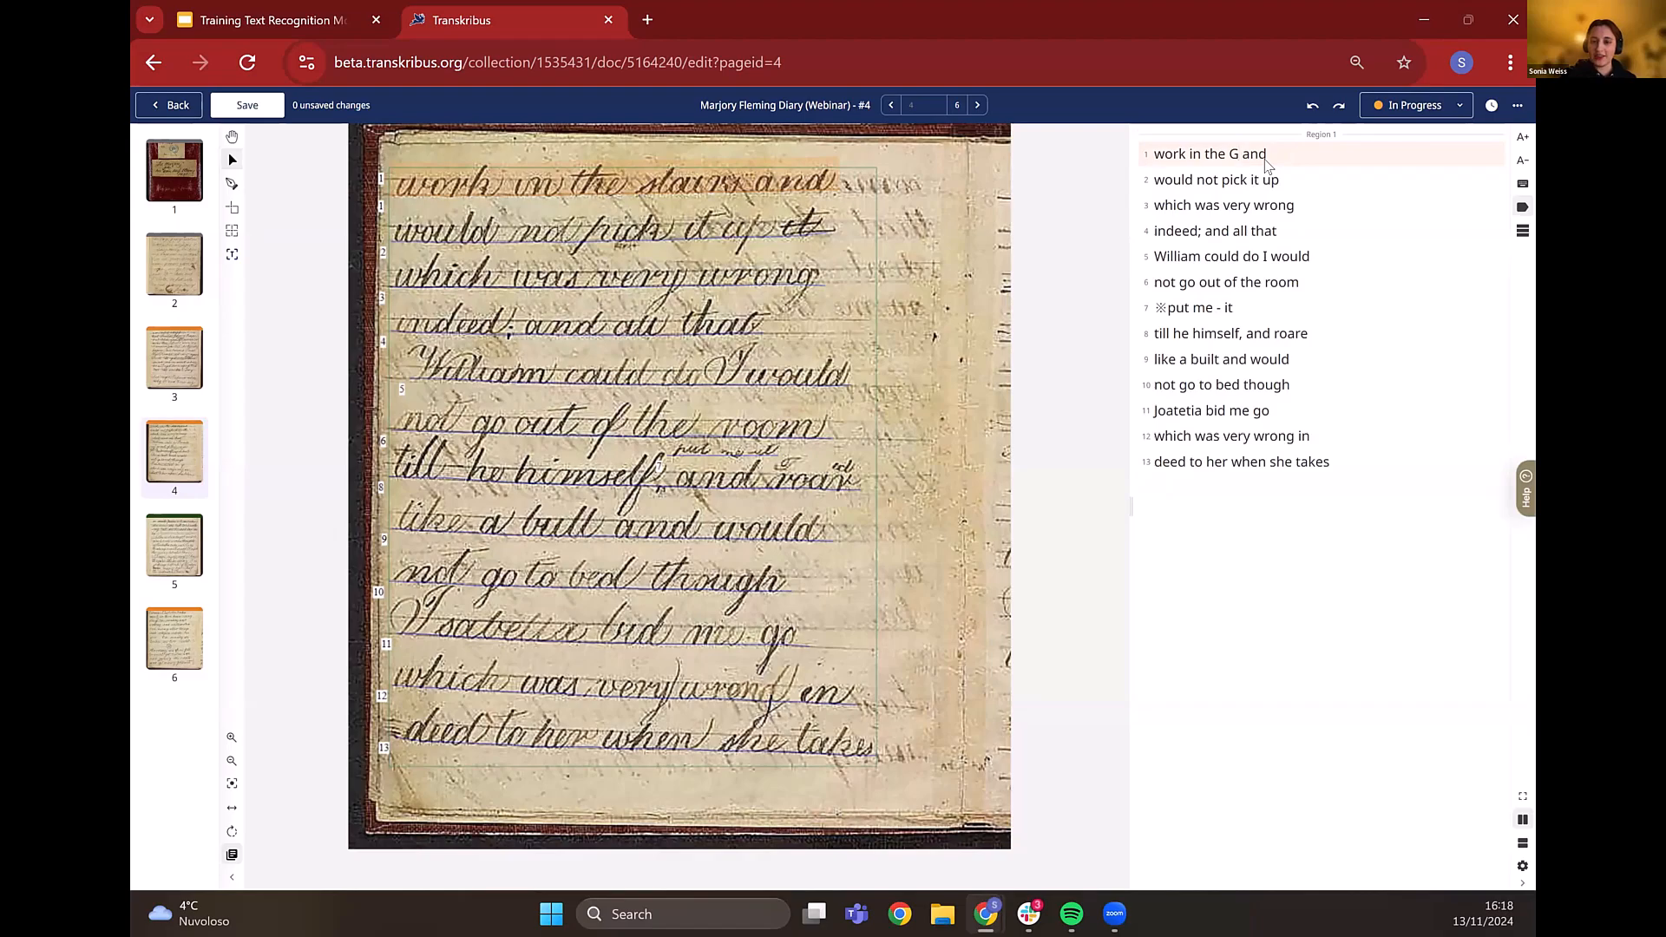
key(BackSpace)
text(stairs)
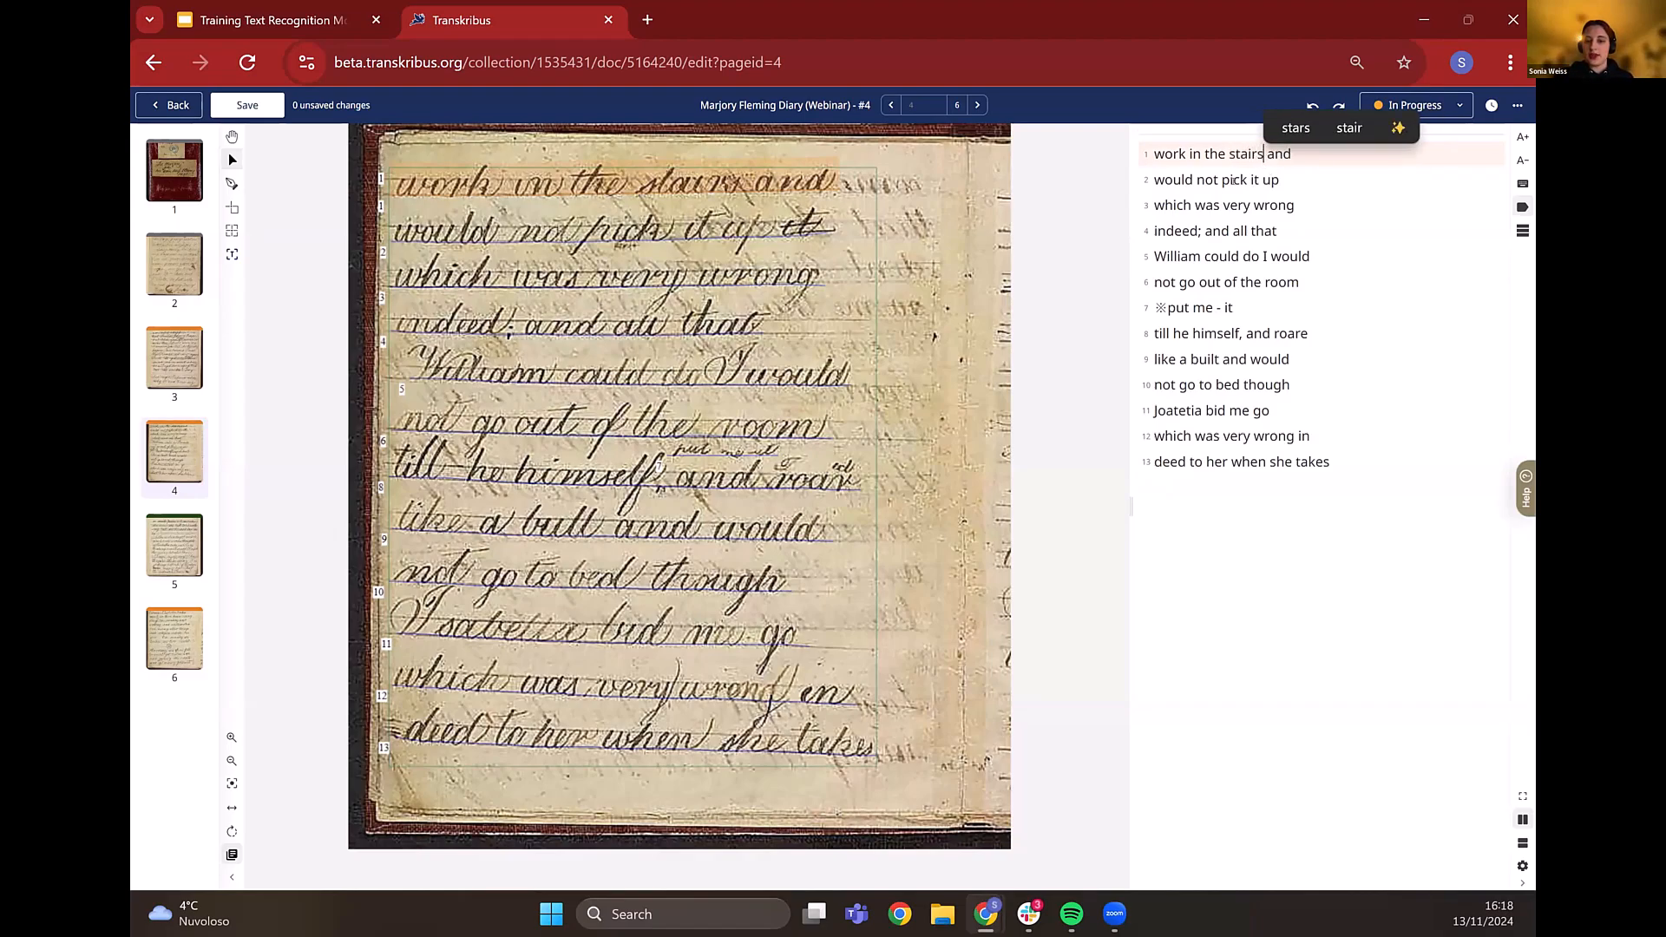
- Add the missing word "it" at the end of line 2 of the transcription
click(1271, 181)
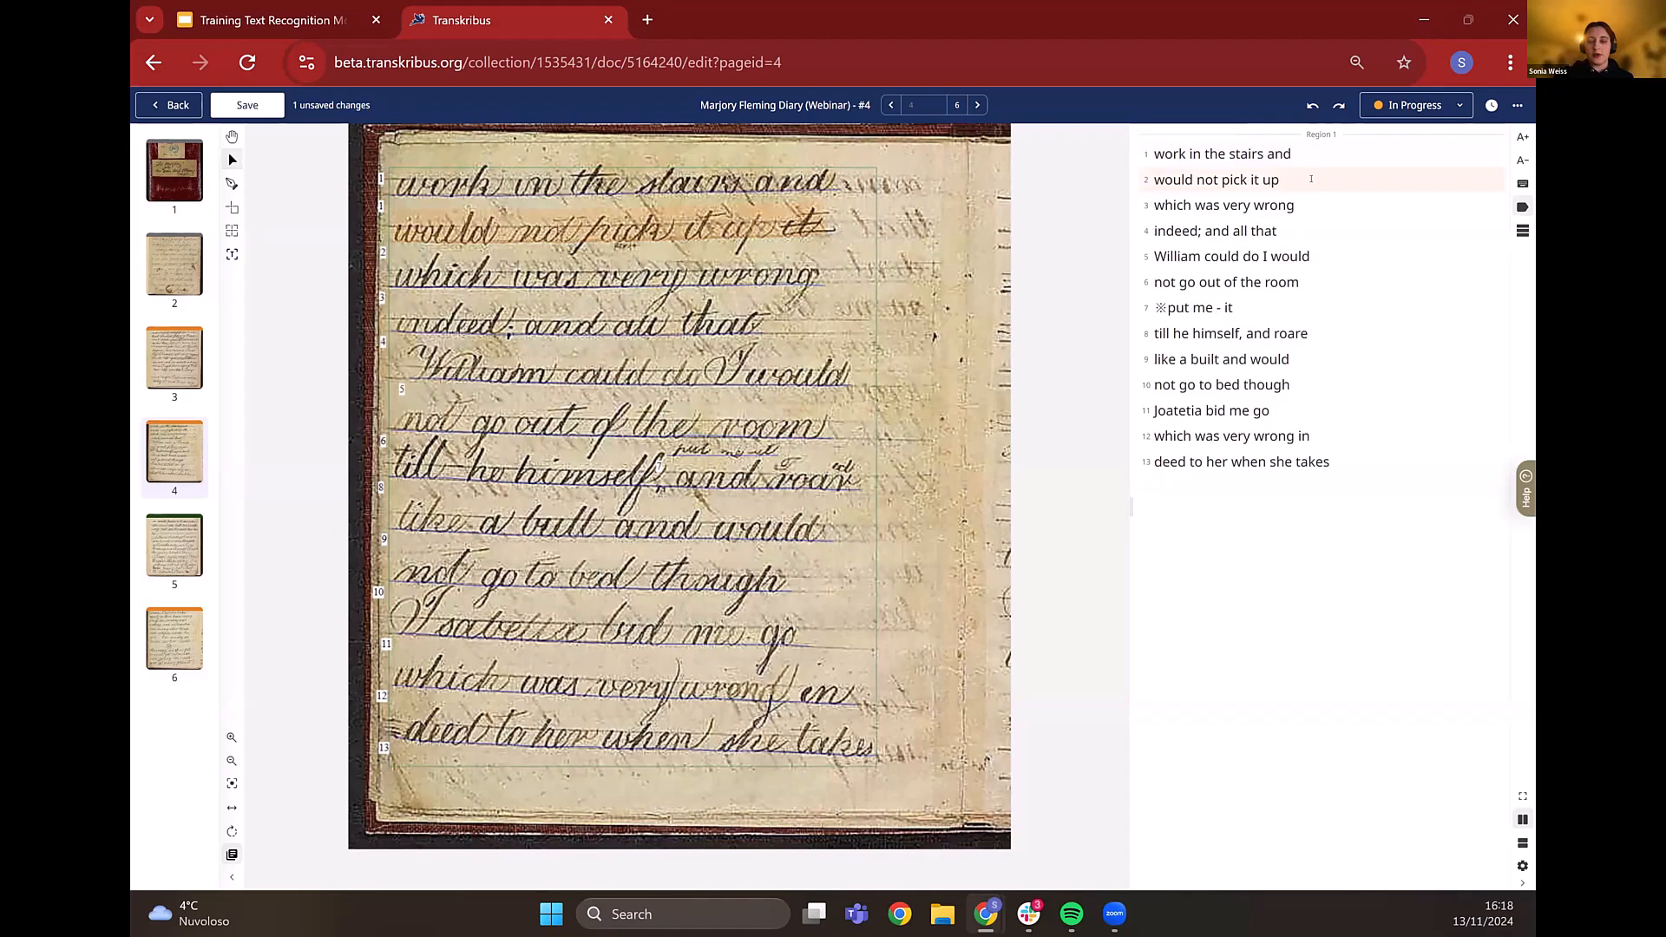
click(1311, 178)
text(it)
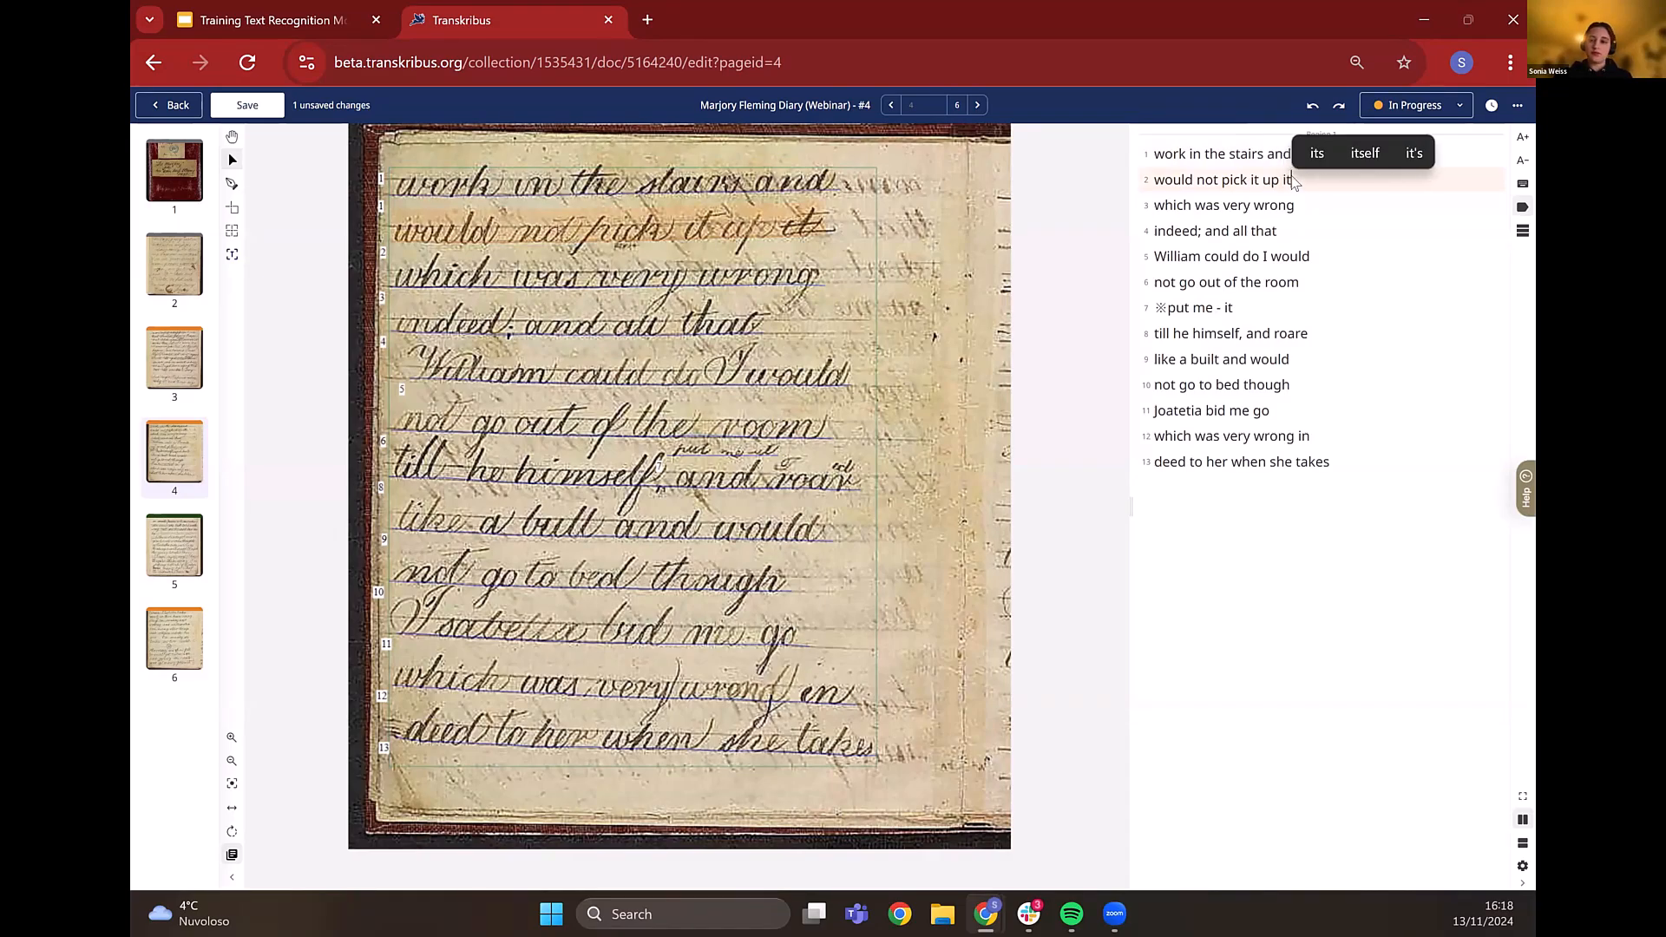
- Review lines 3 to 6 against the image and delete the stray symbol before "put me" in line 7
click(1255, 204)
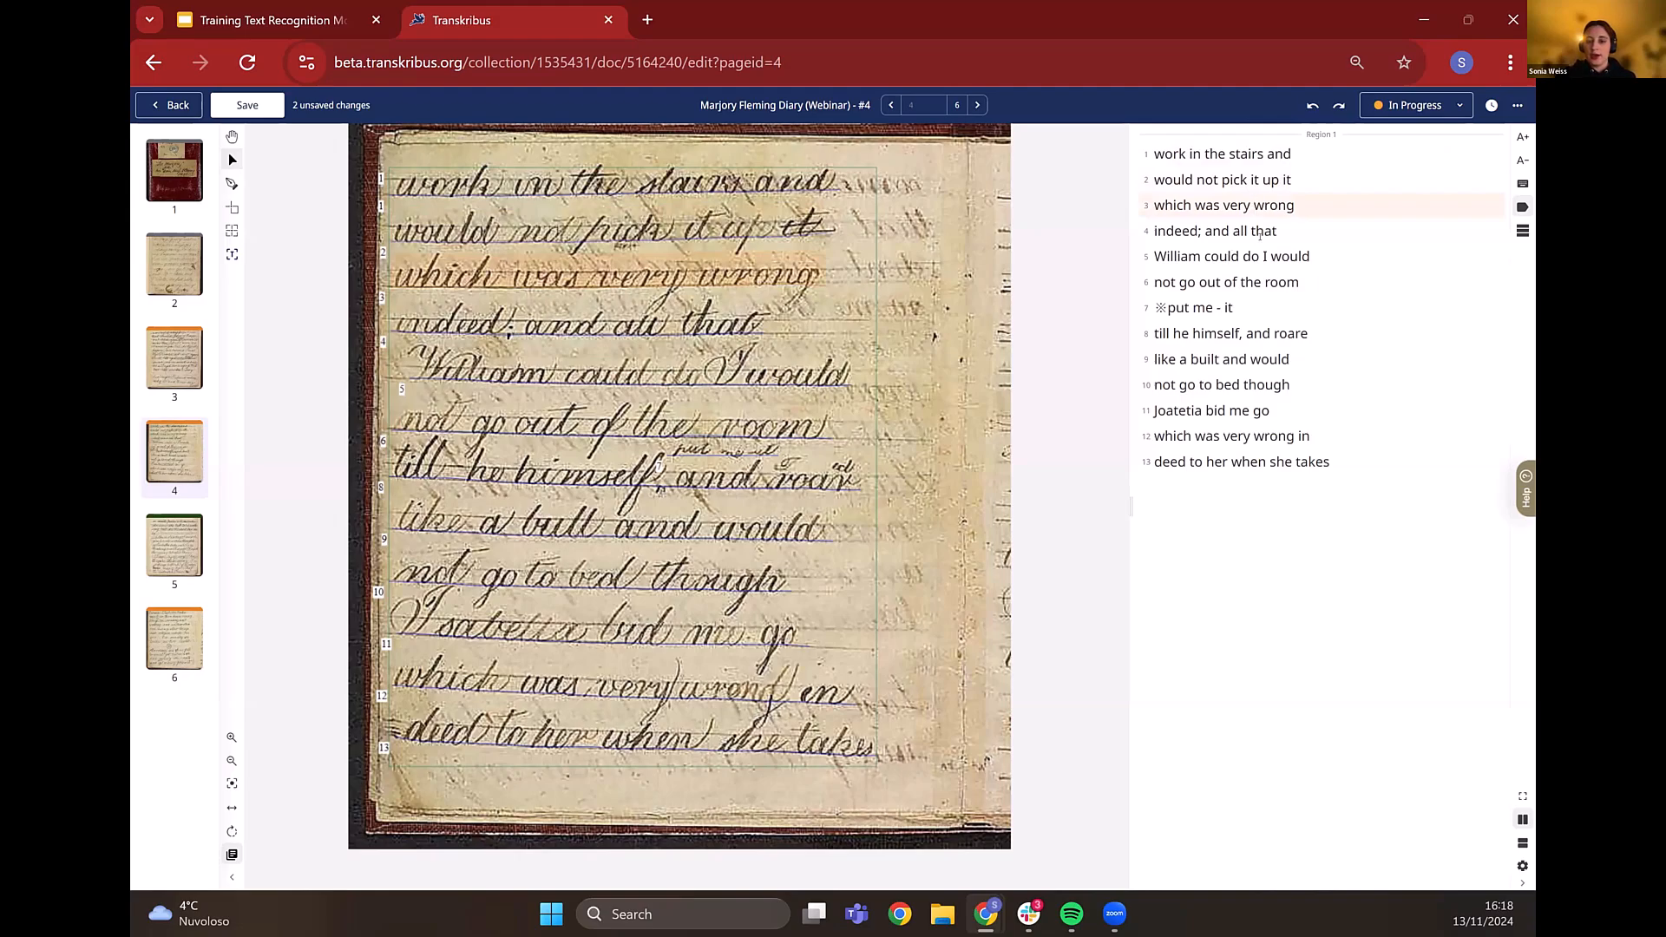
drag(1270, 279, 1270, 256)
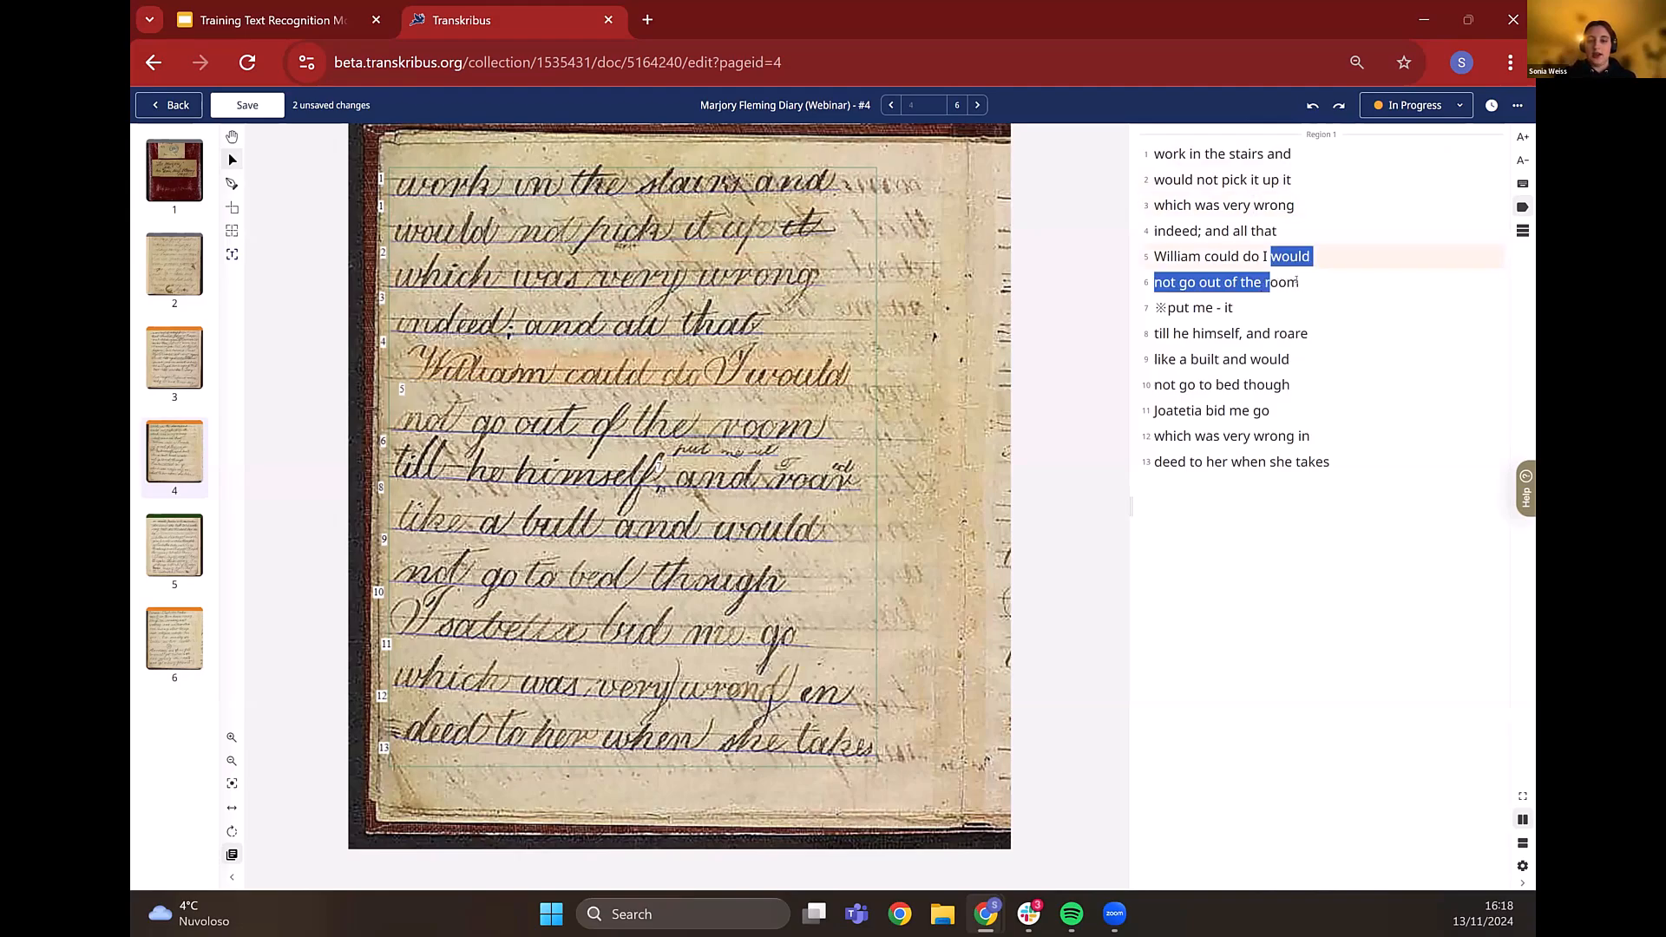
click(1296, 281)
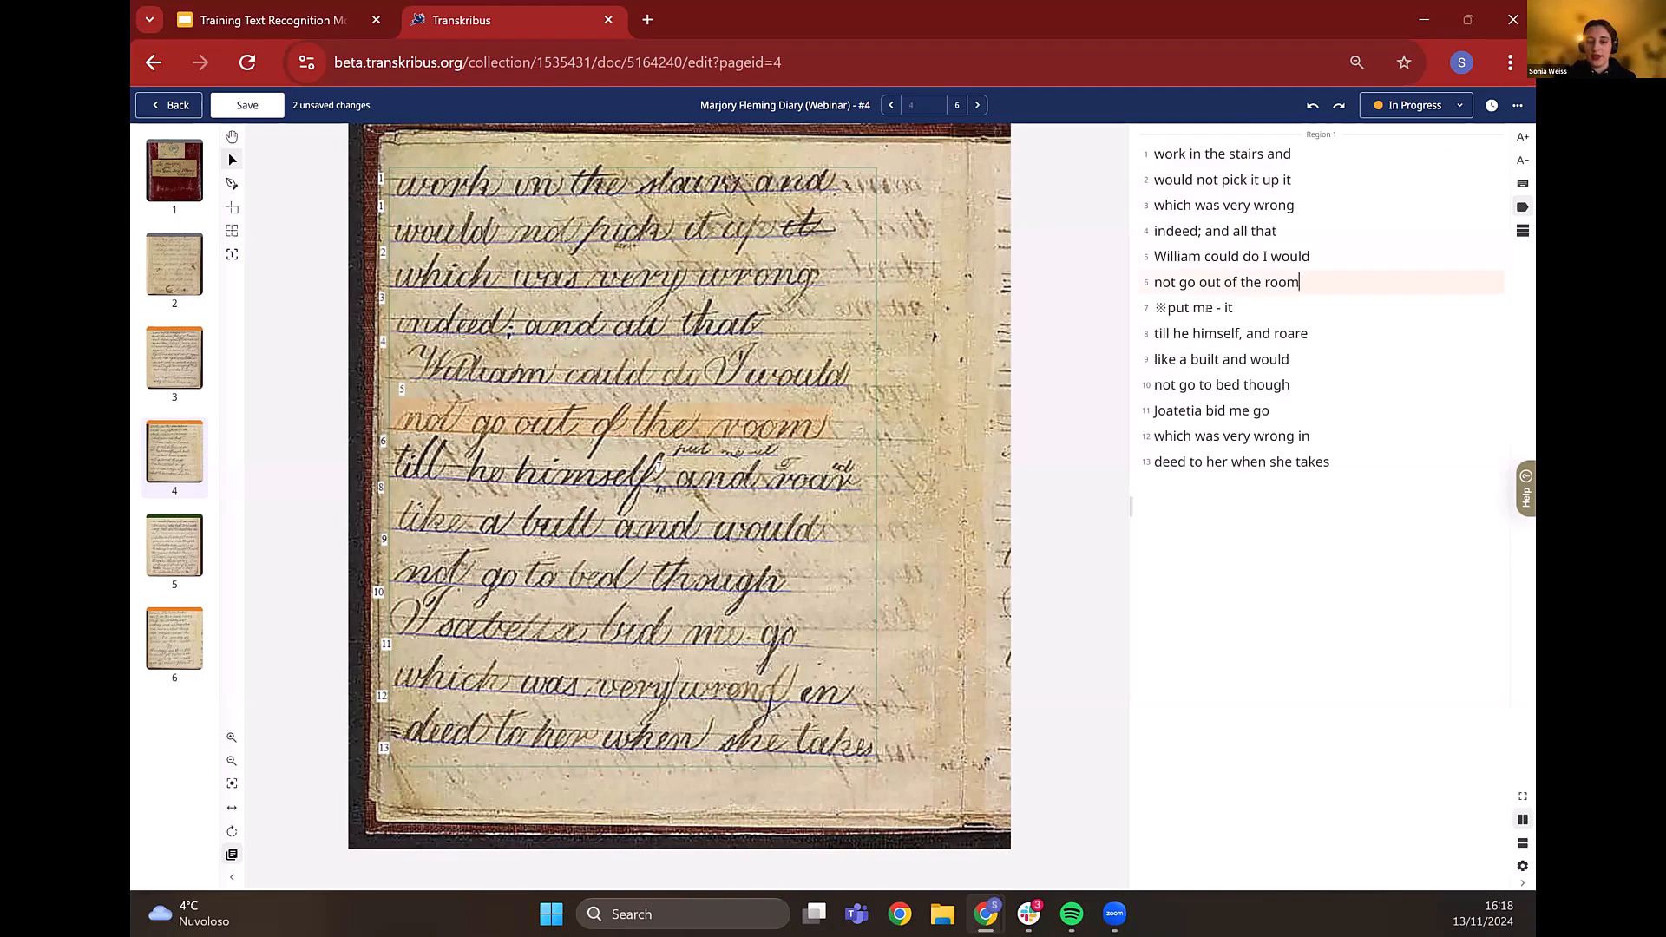
click(1207, 308)
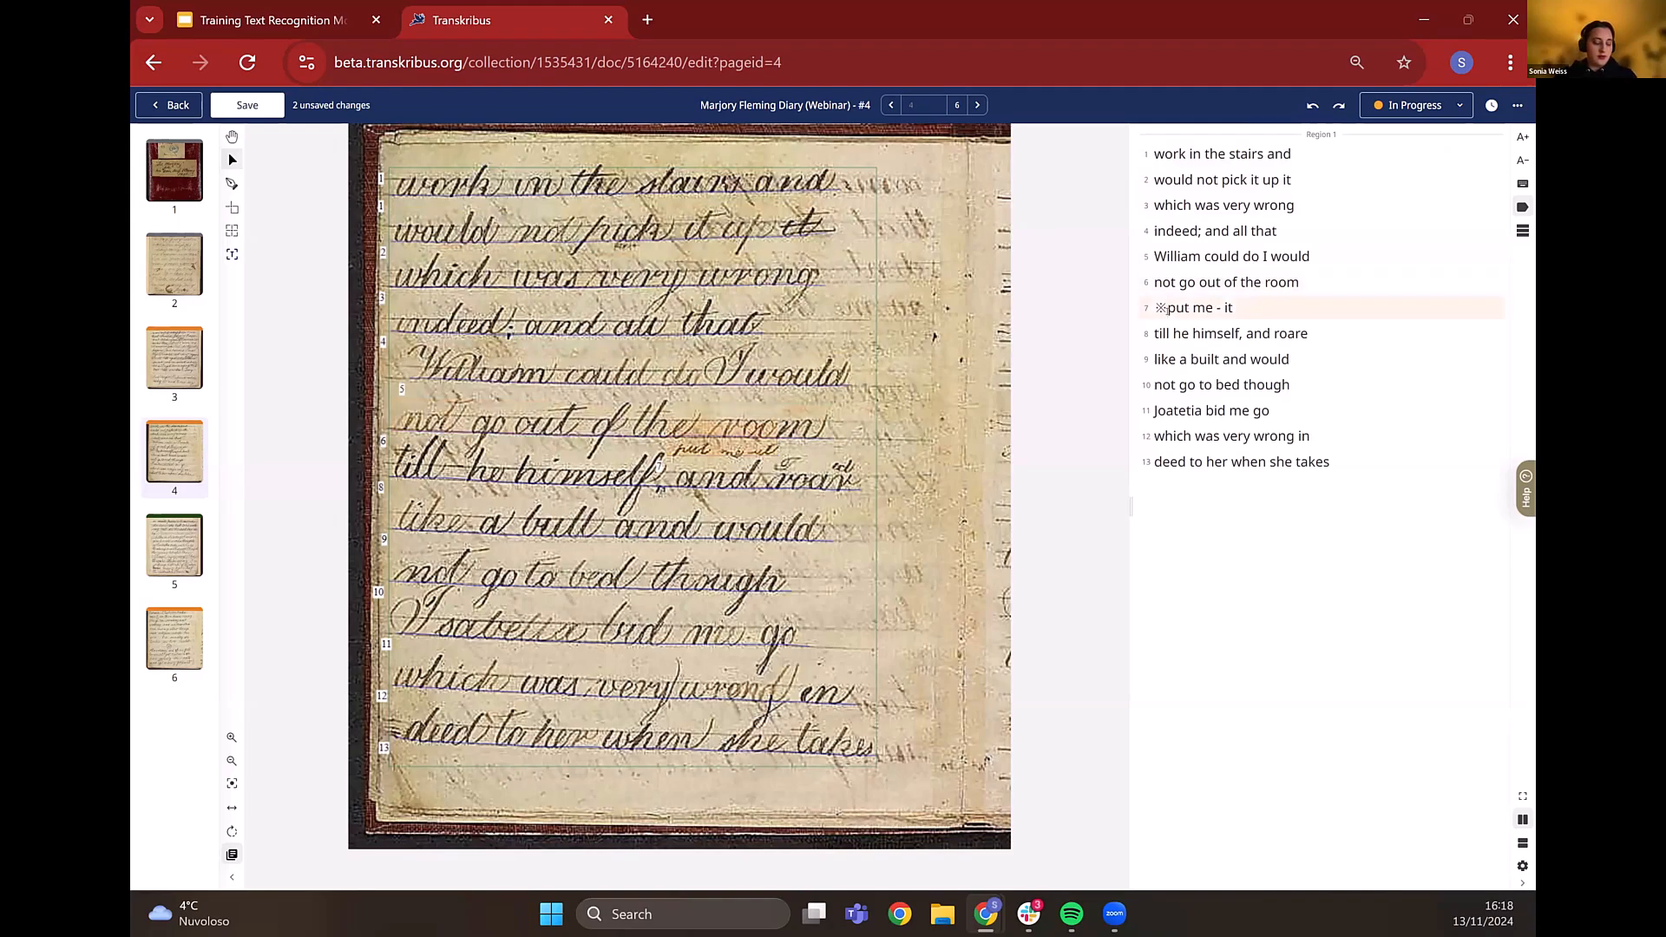
key(BackSpace)
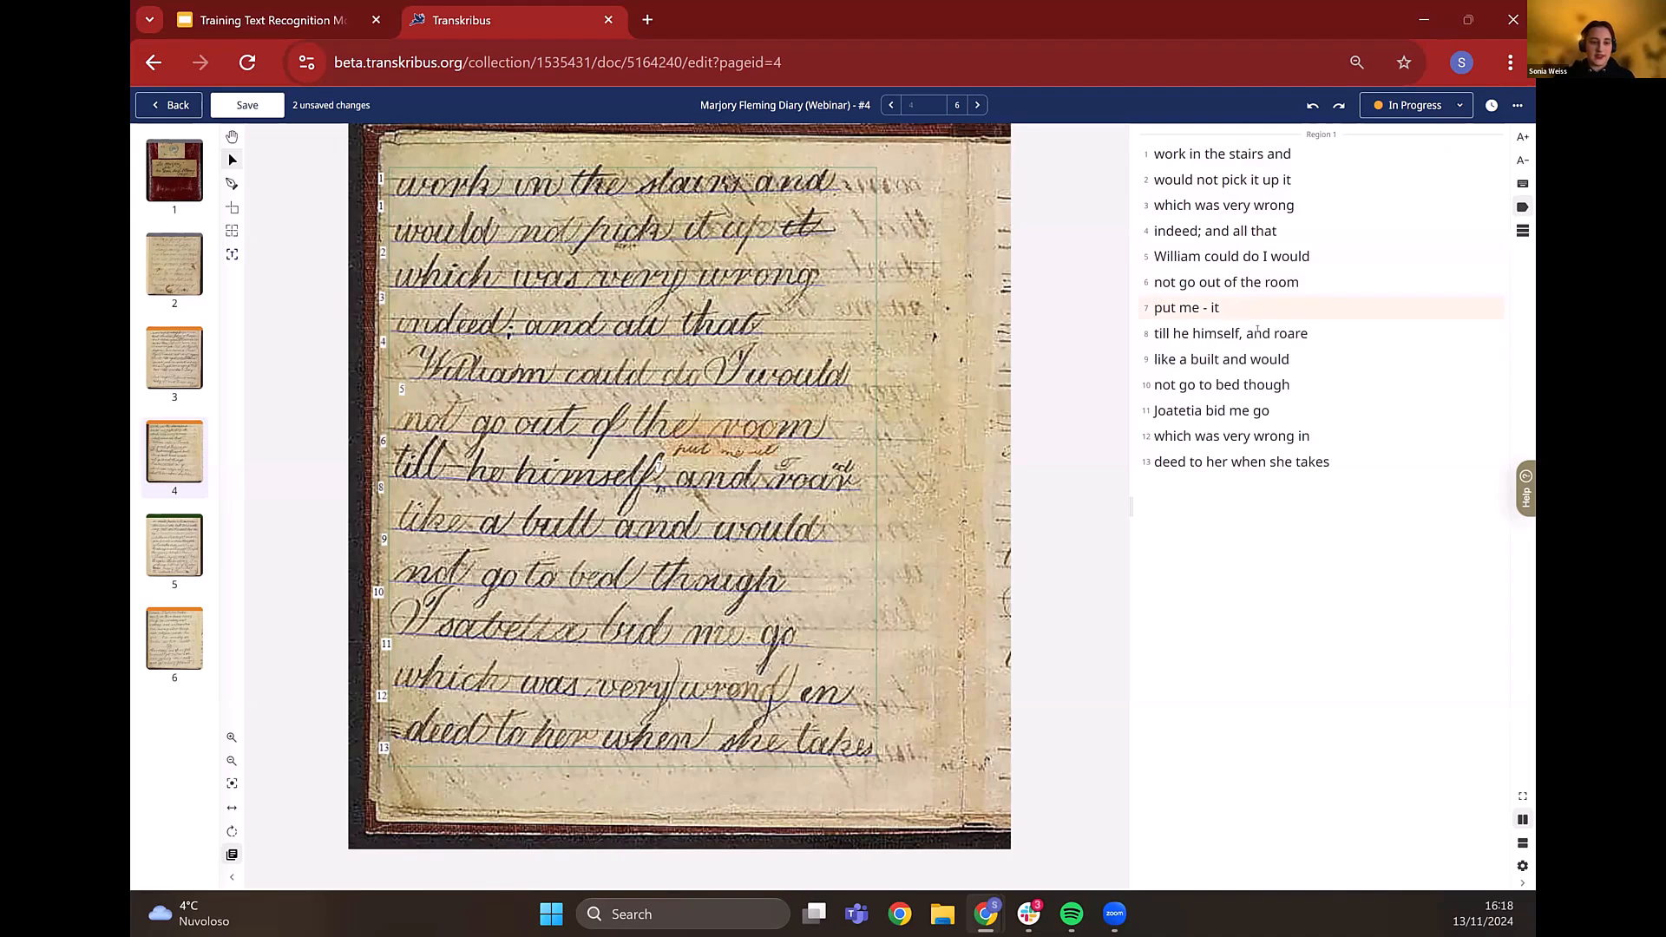
- Insert the word "not" before "put me" in line 7 of the transcription
text(n)
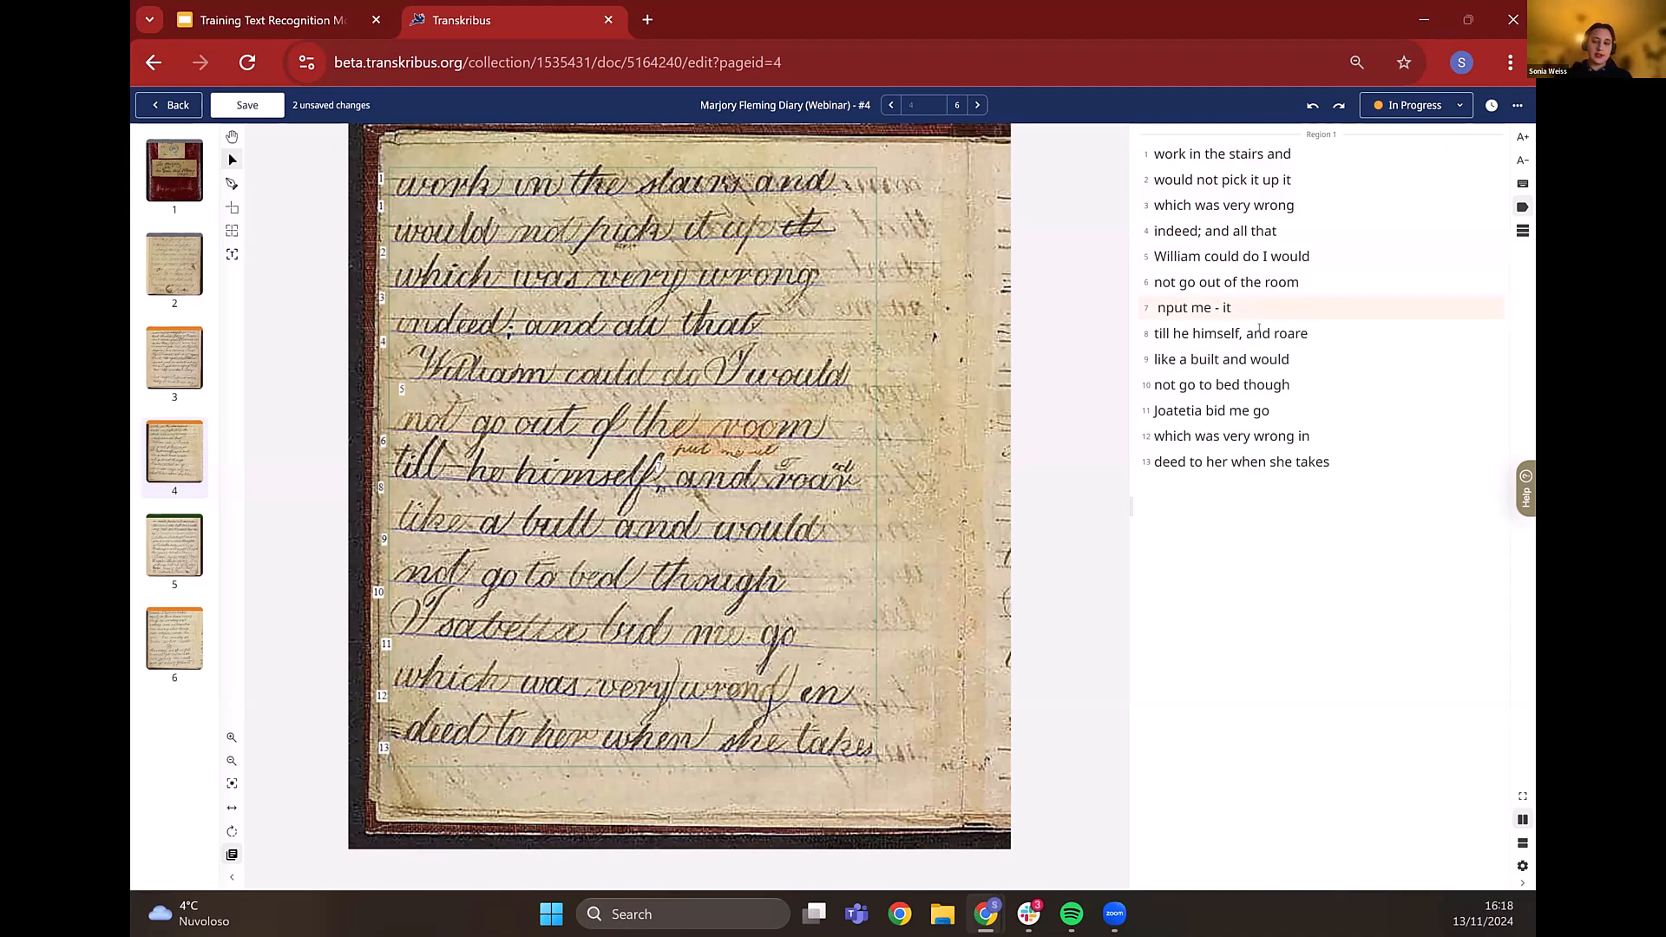
text(ot)
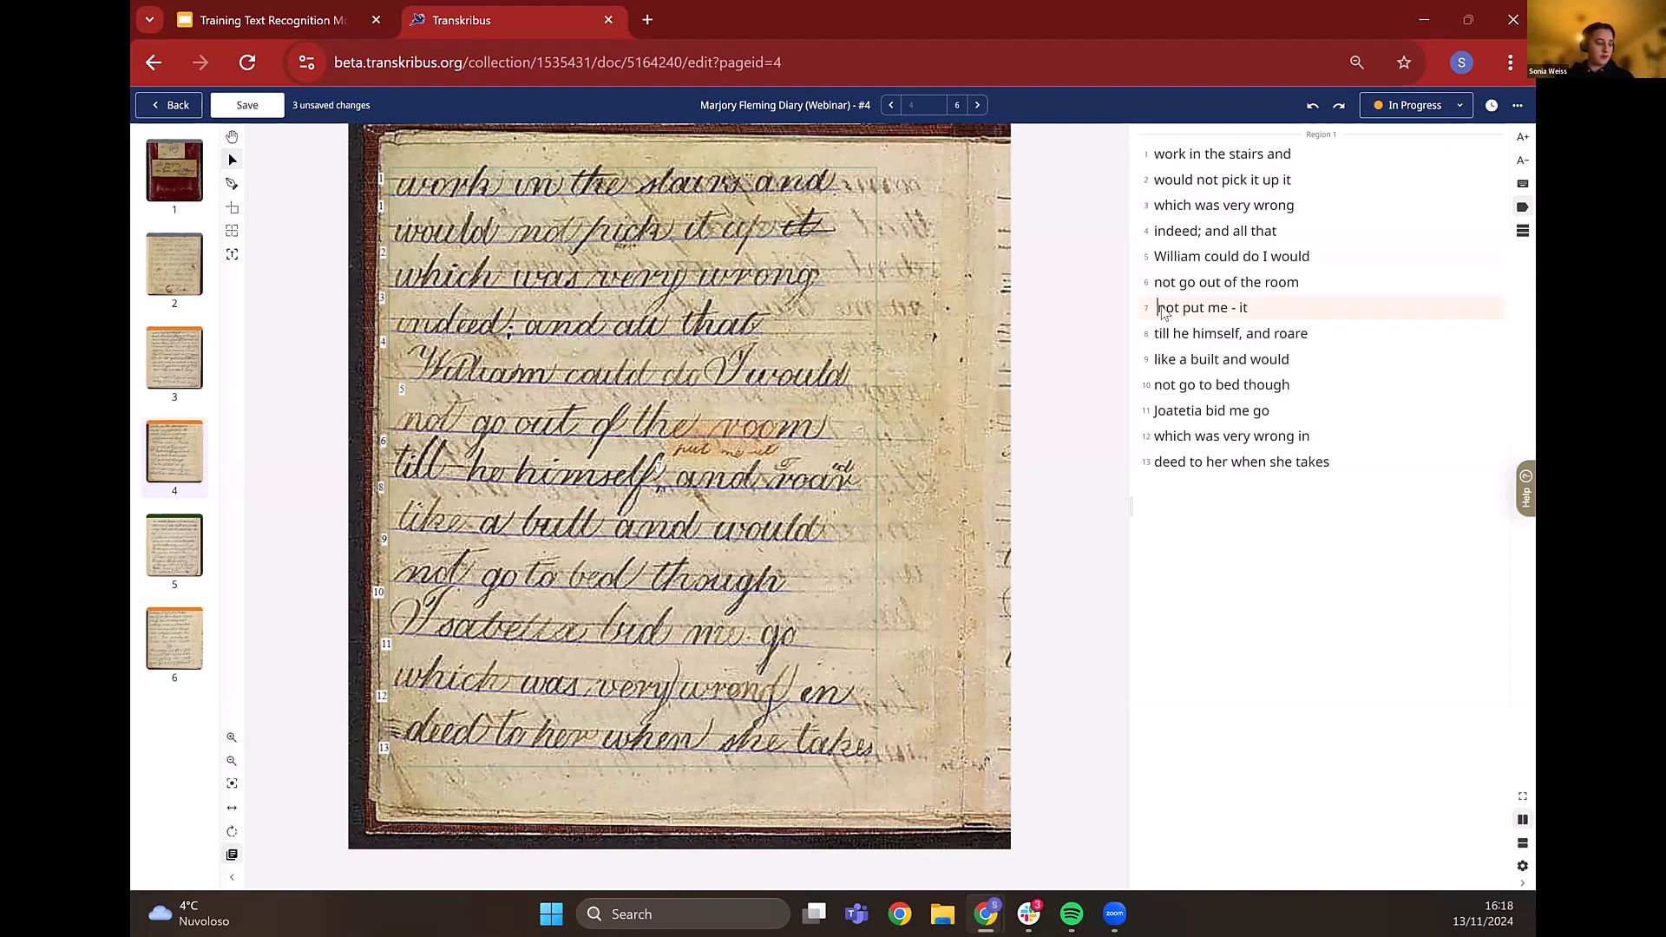
key(BackSpace)
- Tag the word "not" in line 7 of the transcription as unclear
double_click(1160, 310)
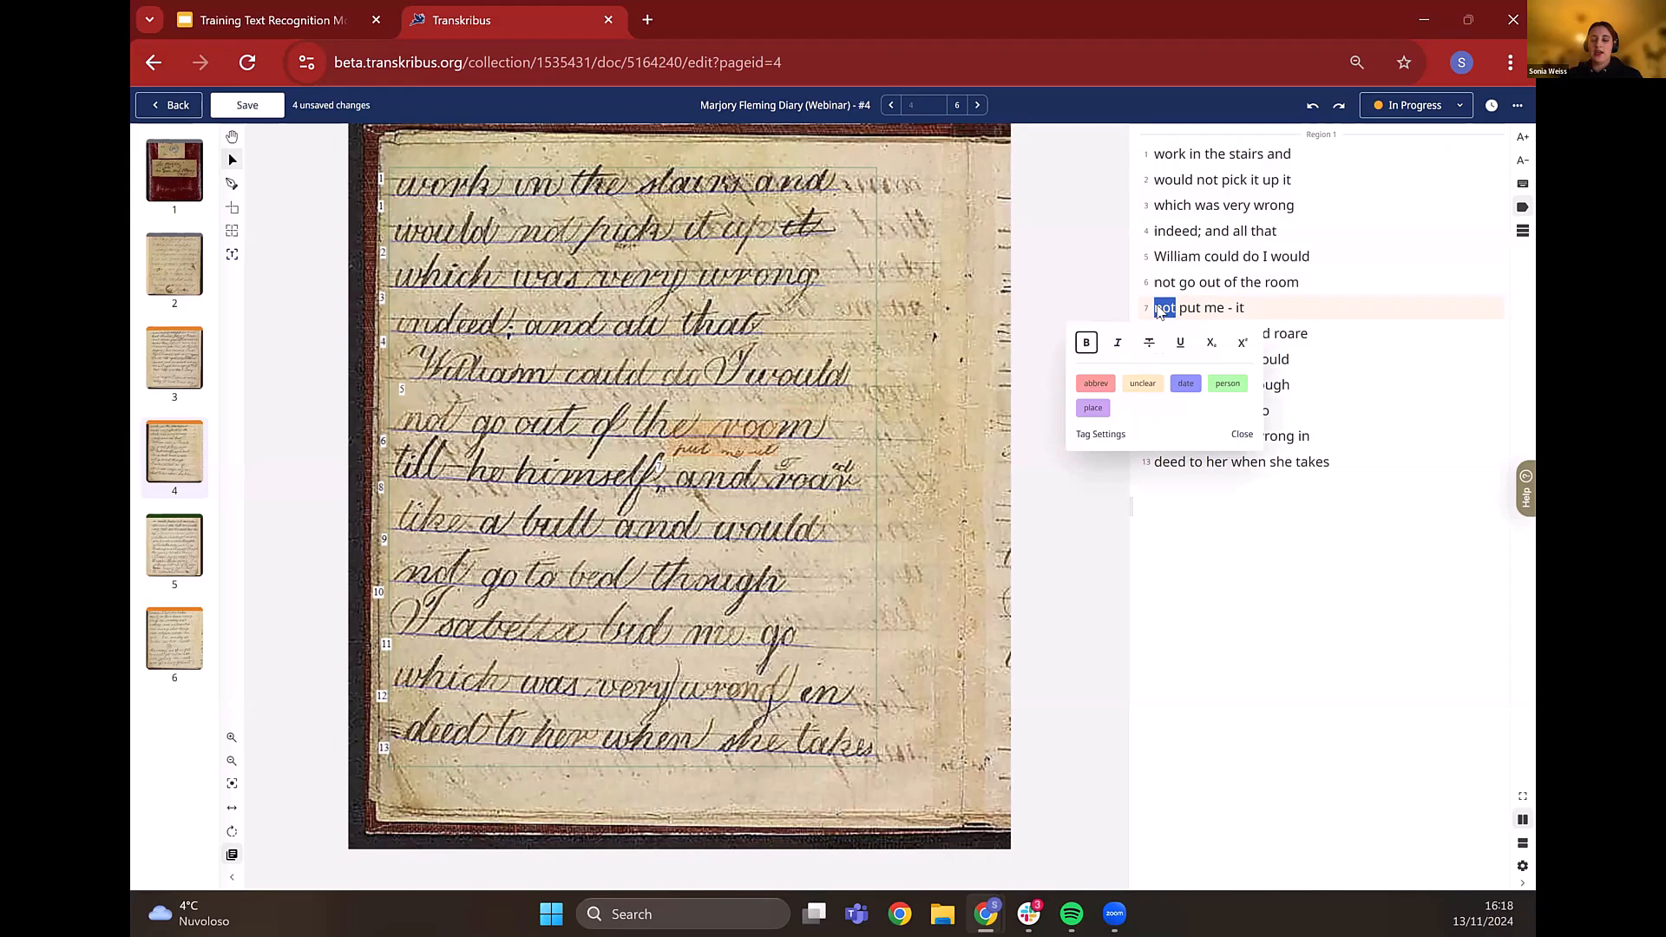
click(1158, 383)
click(1242, 451)
click(1282, 326)
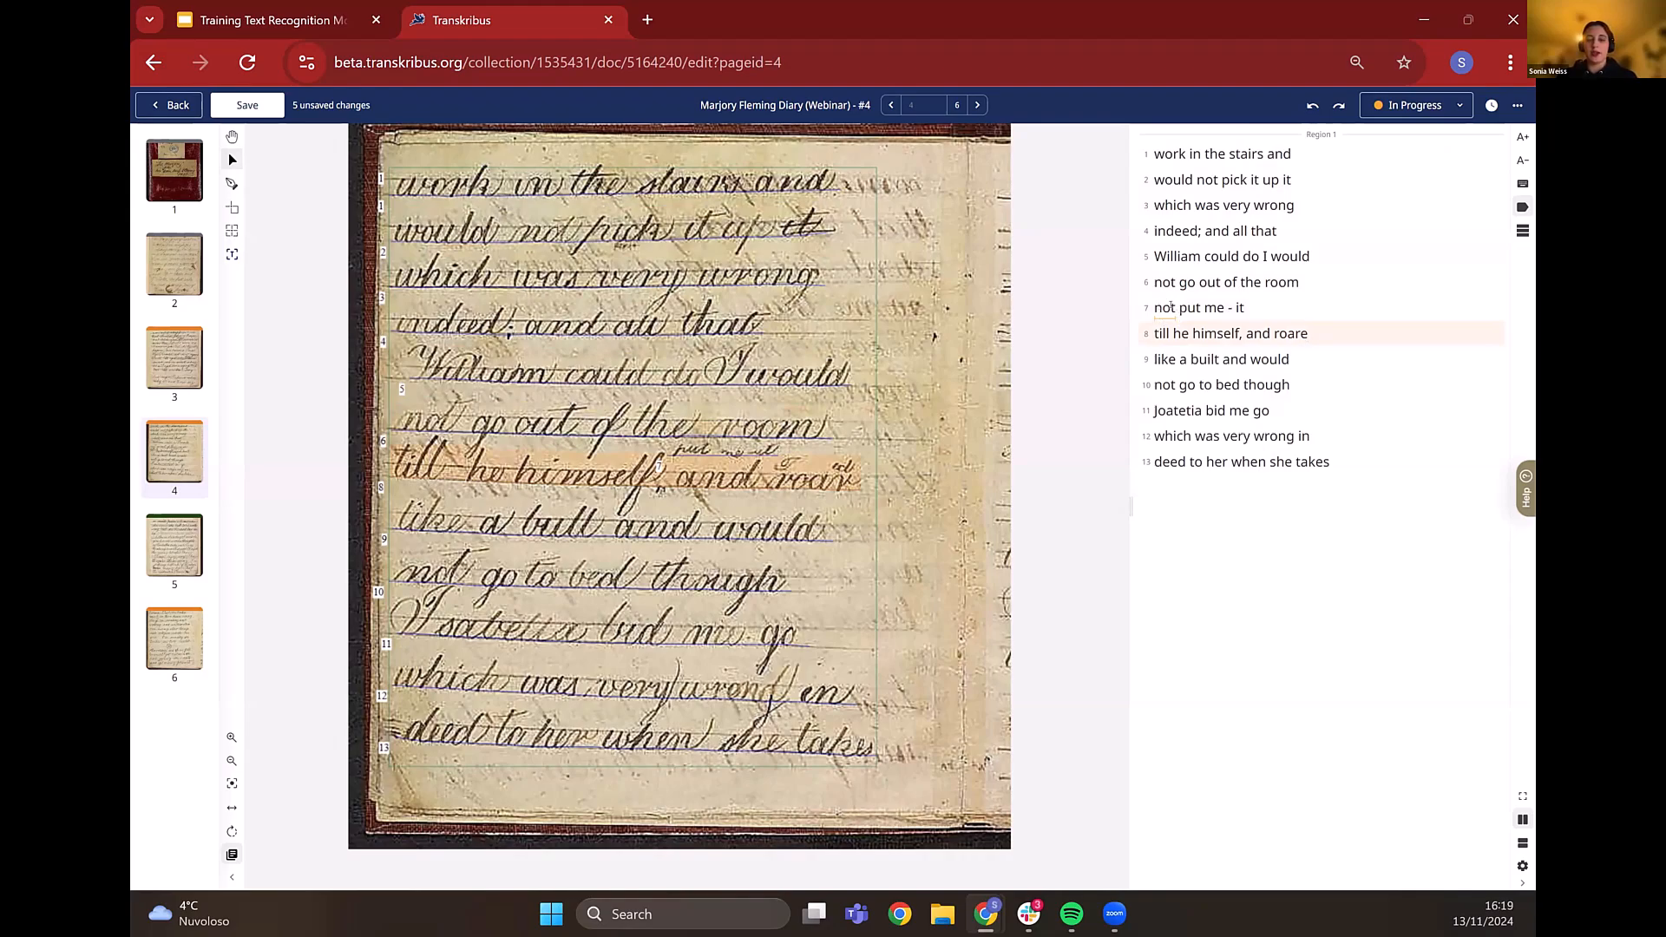
click(1178, 308)
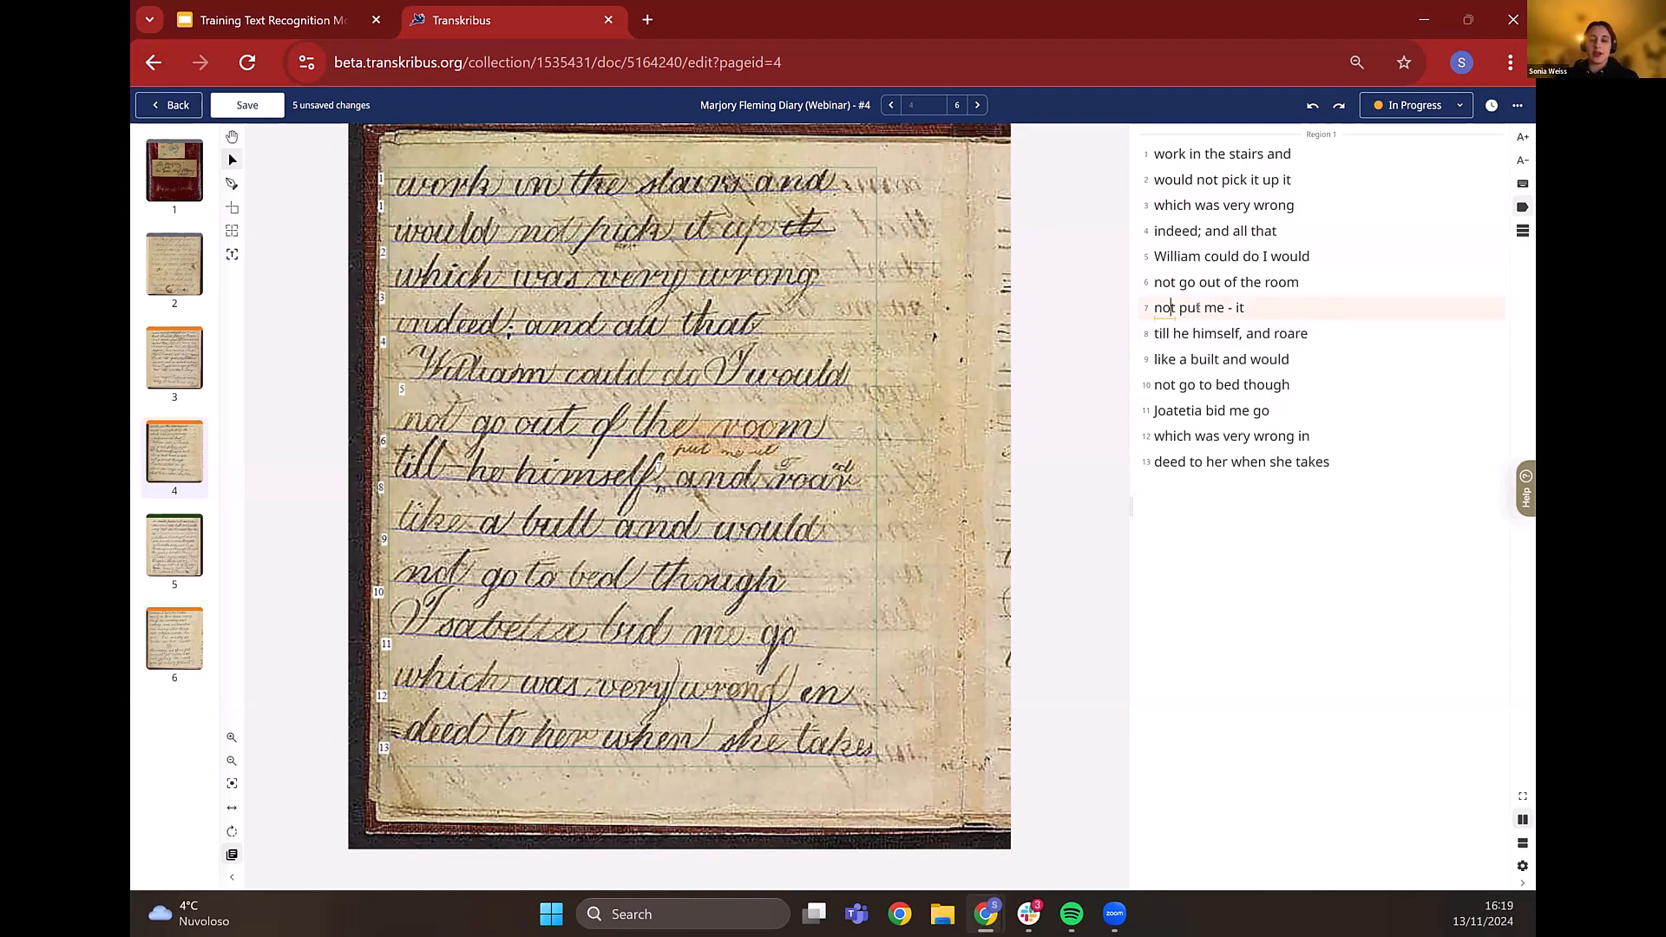
click(1233, 384)
- Set the status of page 4 to Ground Truth, save it and return to the document's page overview
click(1437, 103)
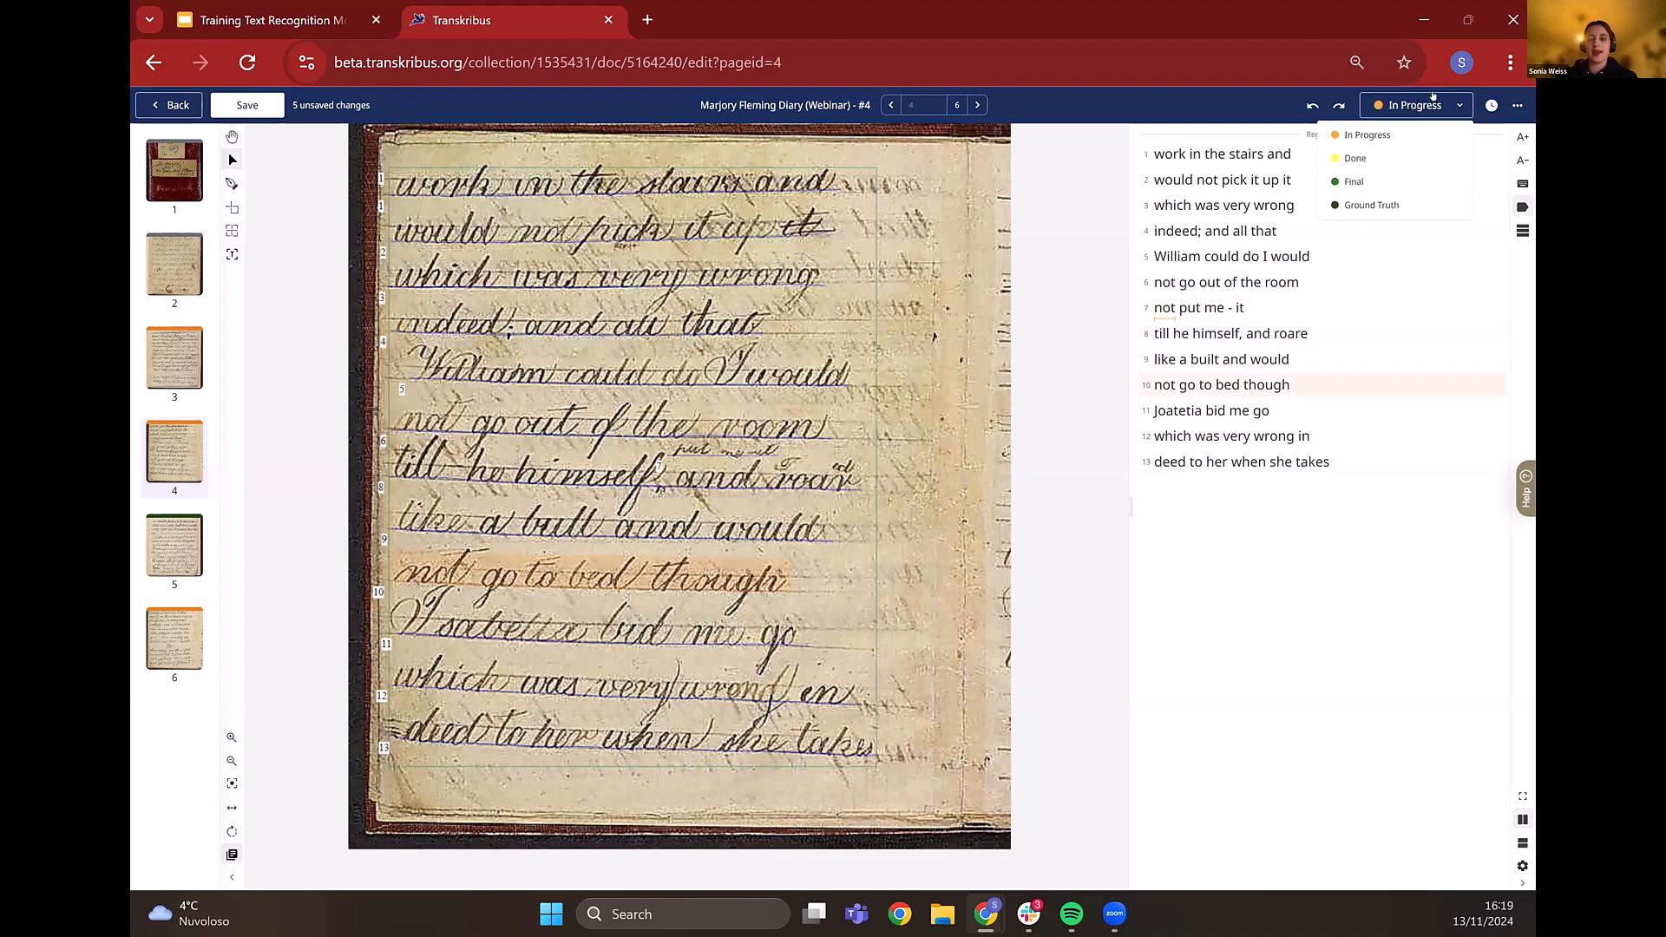
click(1368, 204)
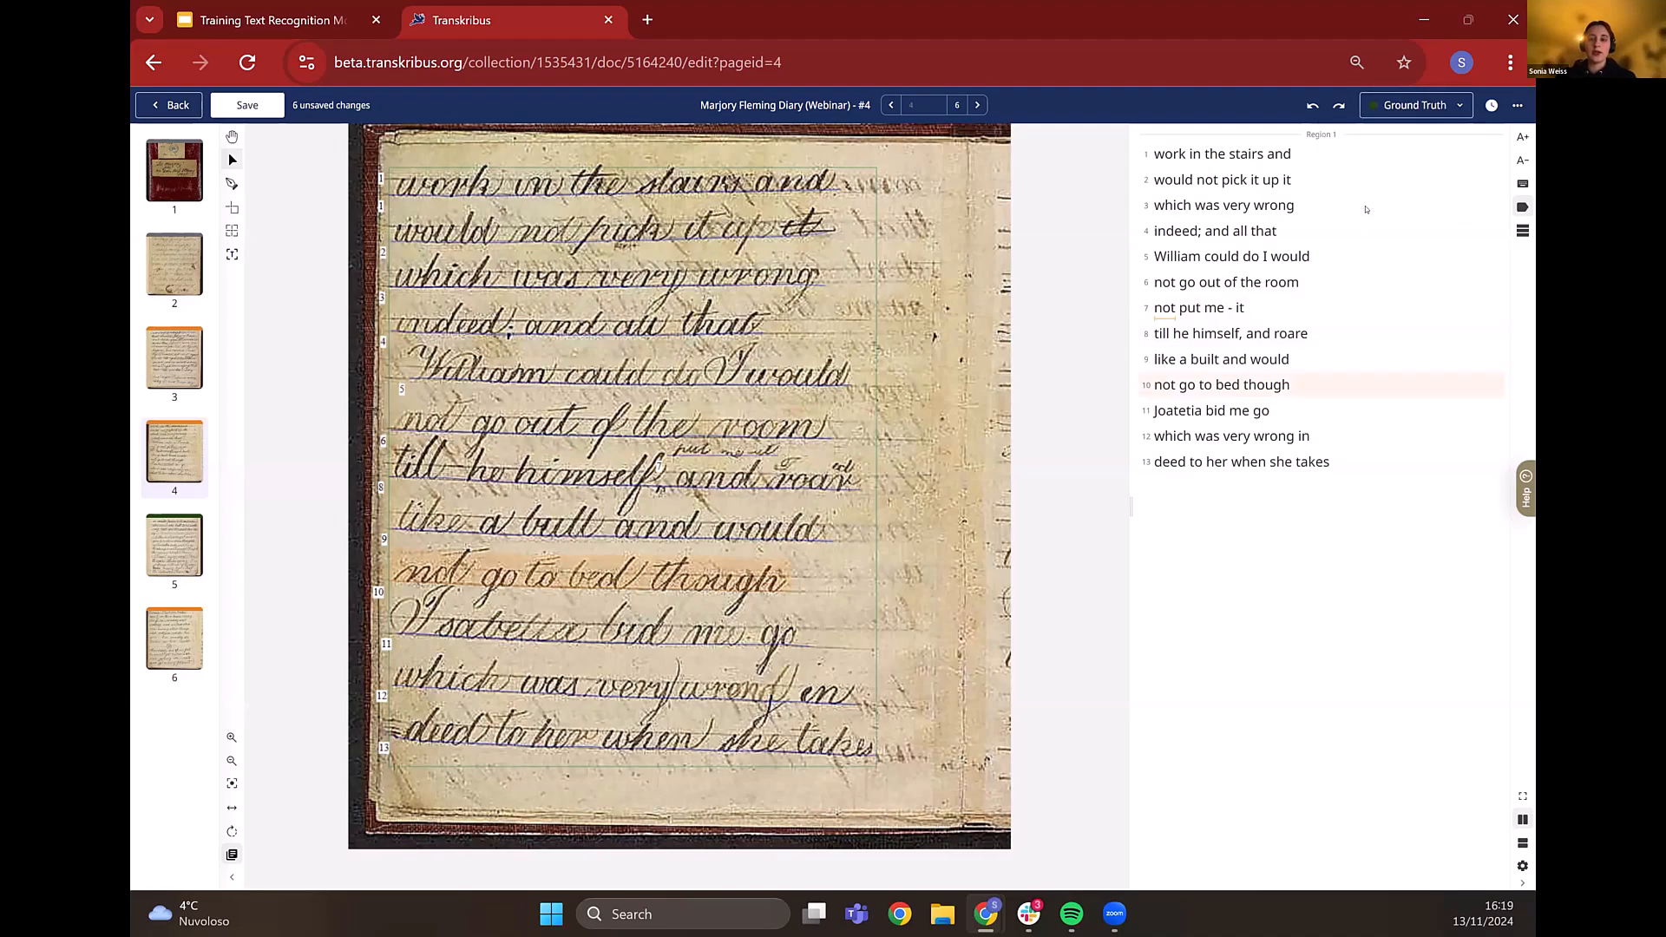
click(234, 109)
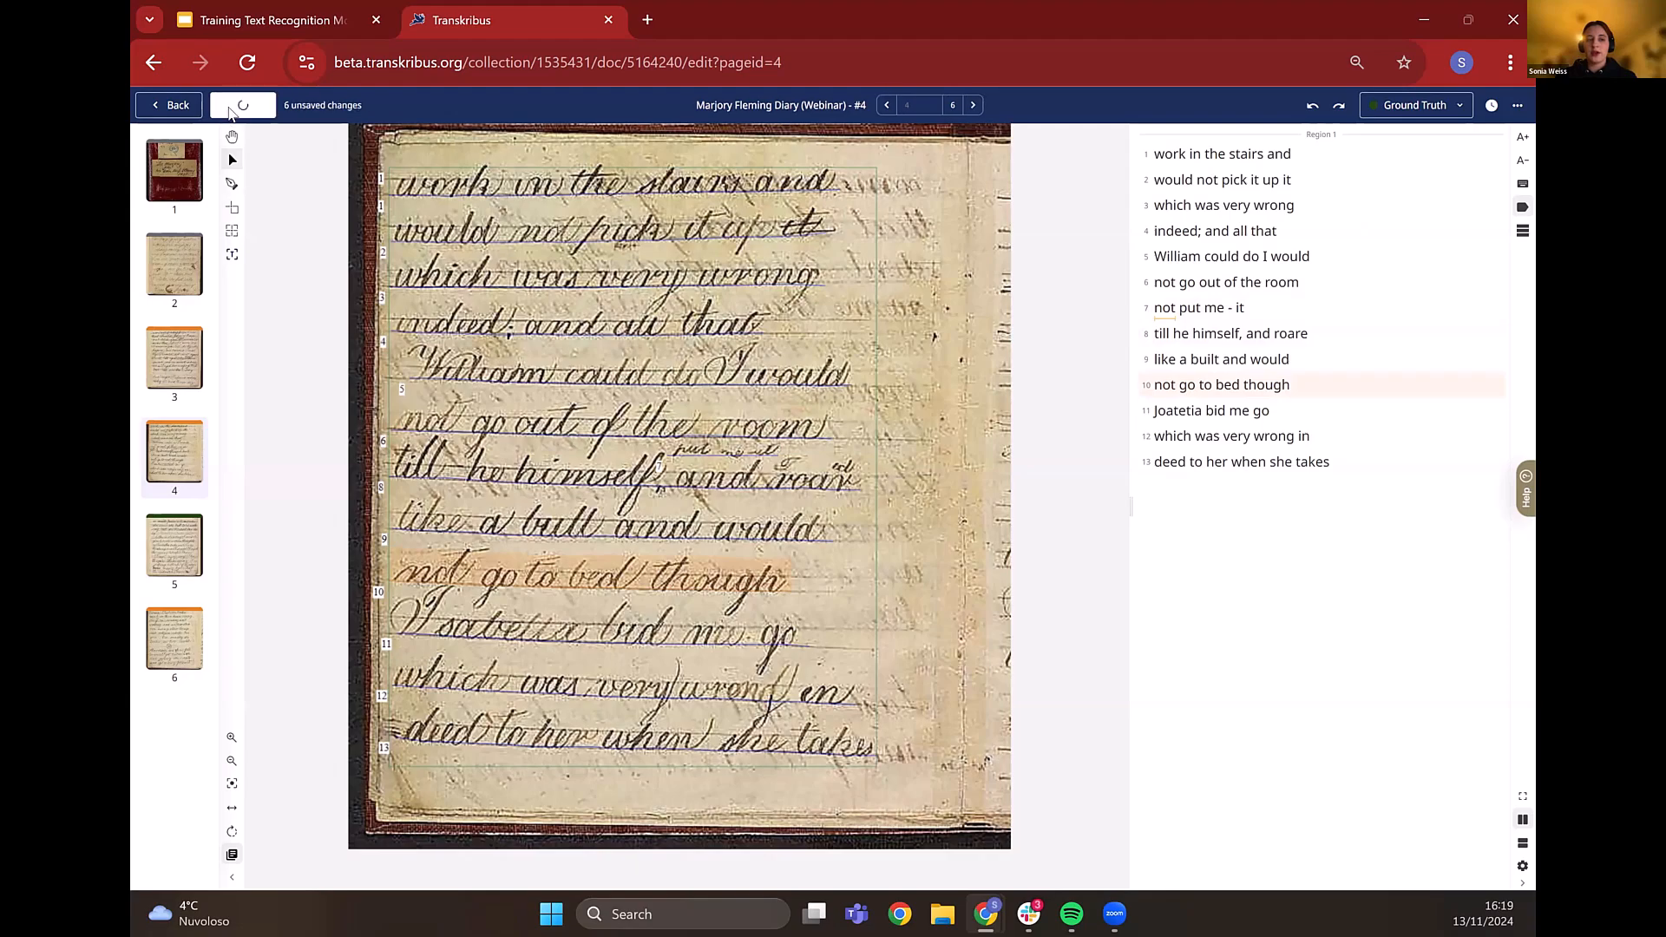
click(179, 106)
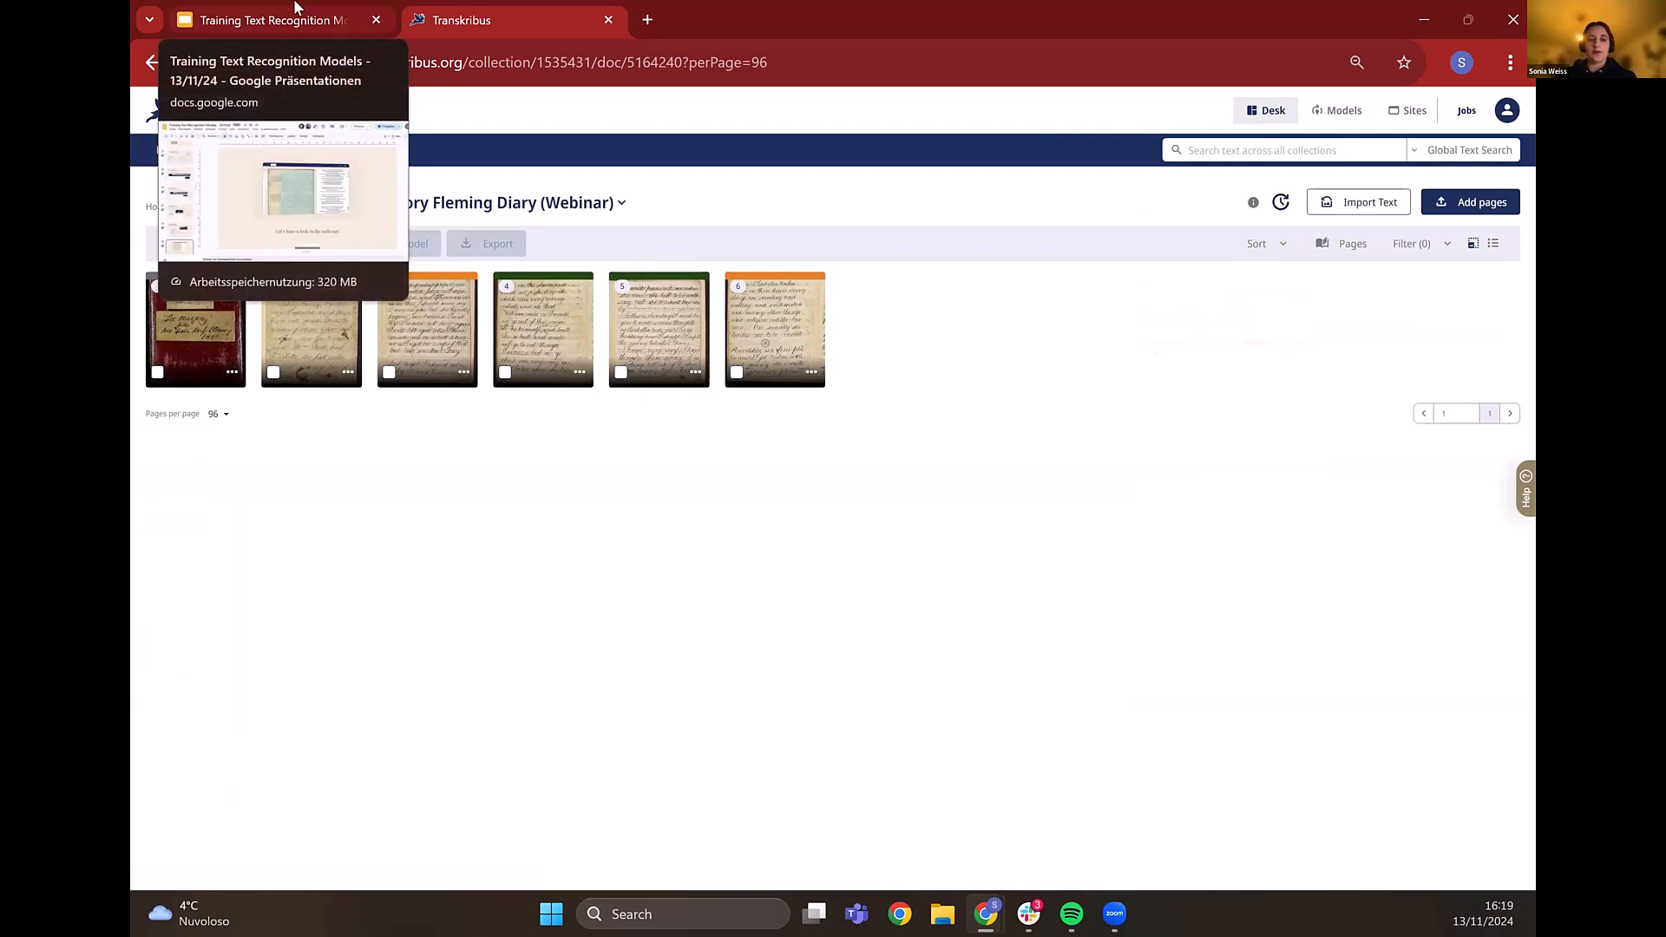
- Switch to the Google Slides presentation and show slide 34, "Editing & Ground Truth"
click(251, 13)
scroll(261, 499, down, 5)
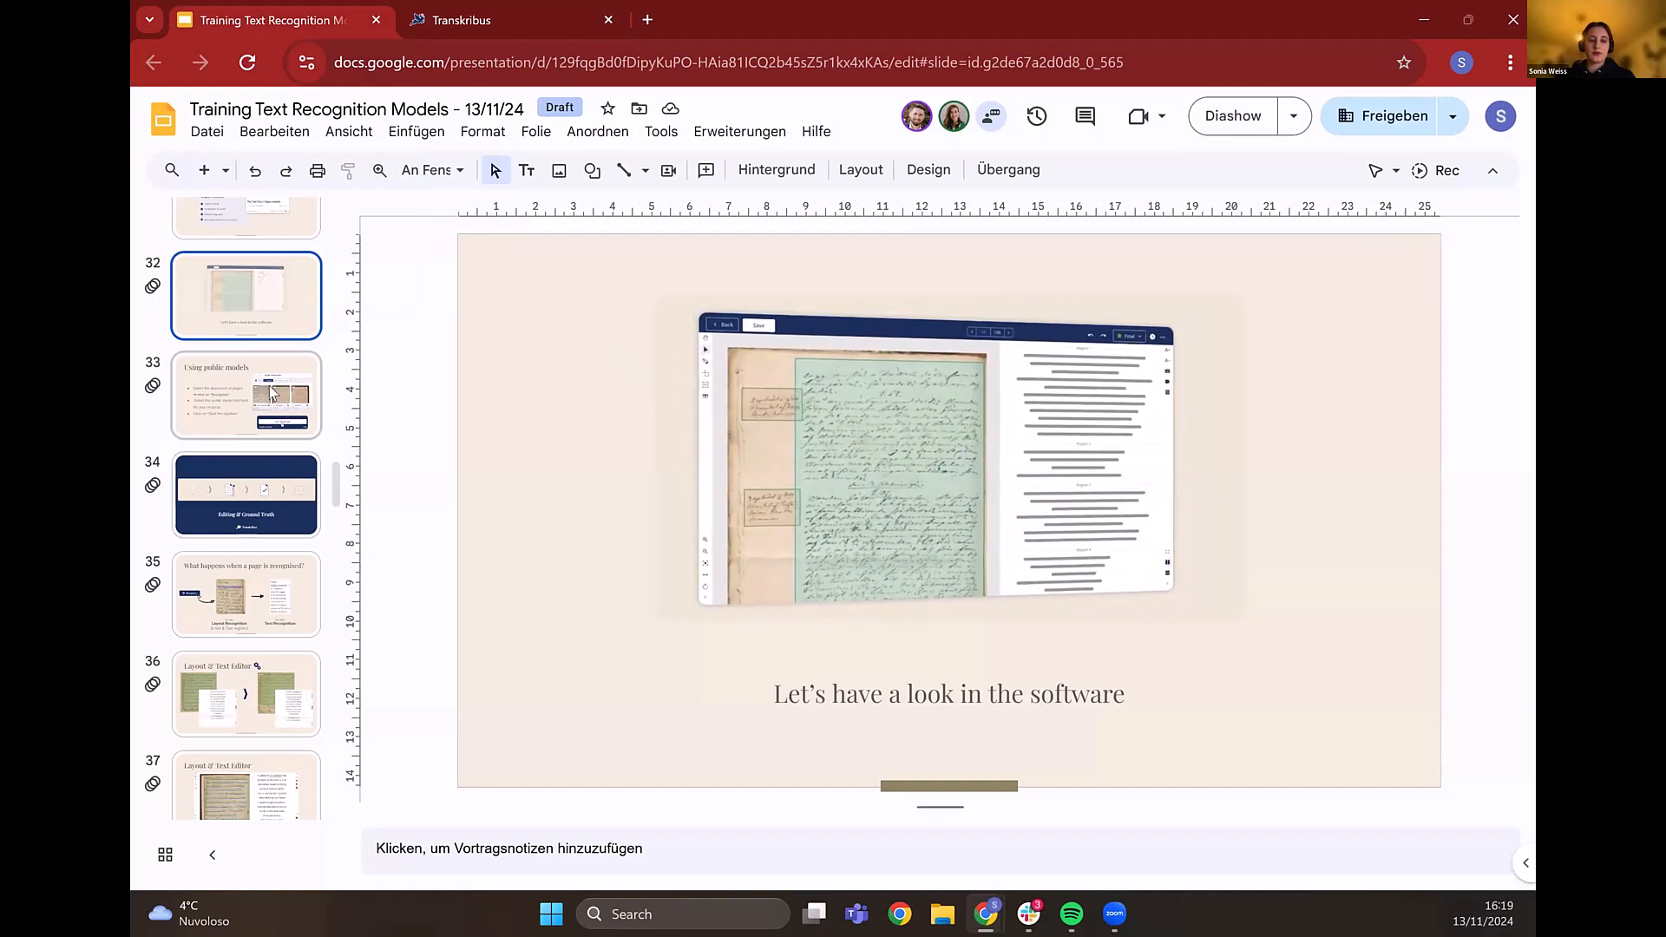
click(298, 395)
click(262, 491)
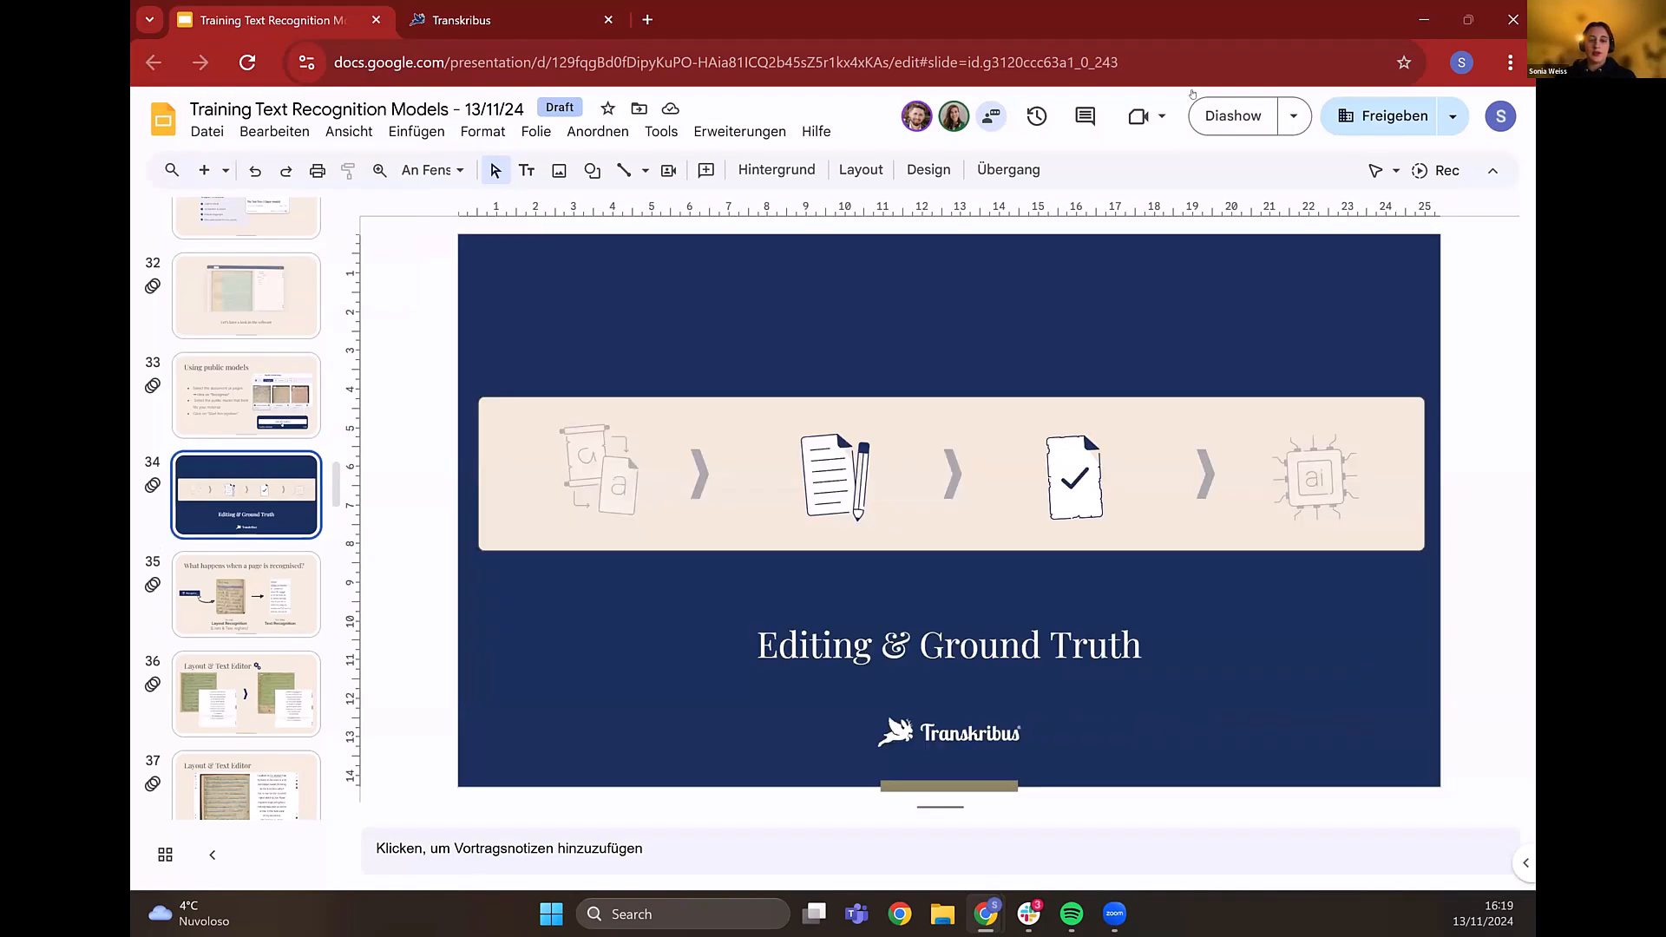
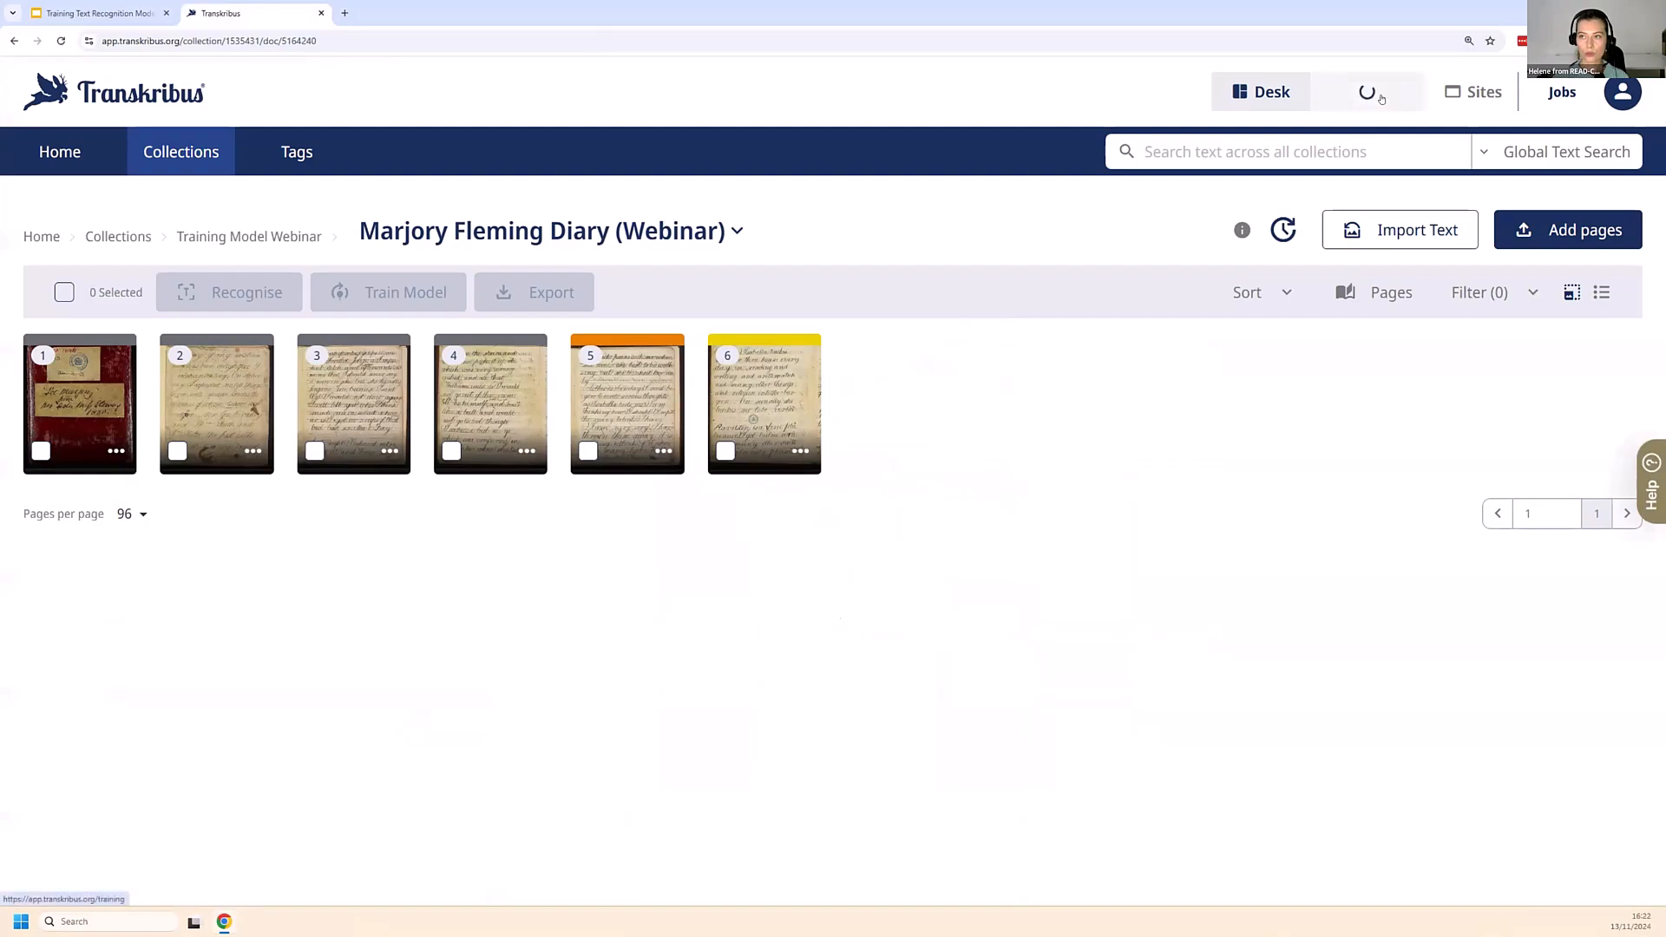
- Start training a new Text Recognition Model from the models dashboard in Transkribus
click(1379, 93)
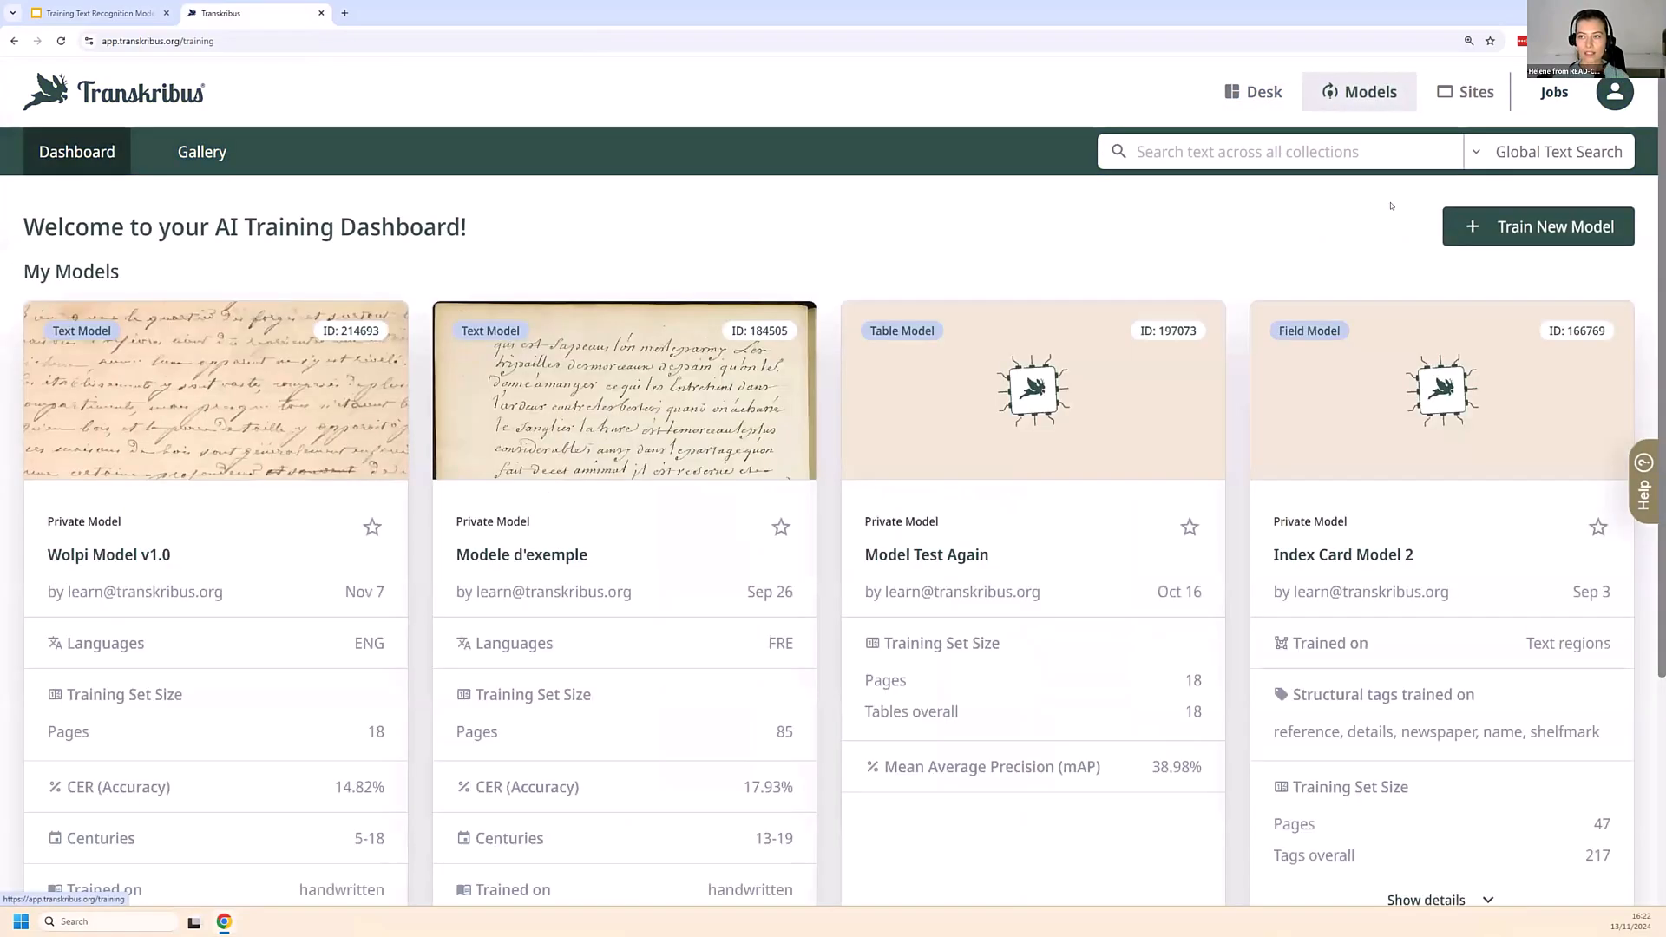
click(1486, 244)
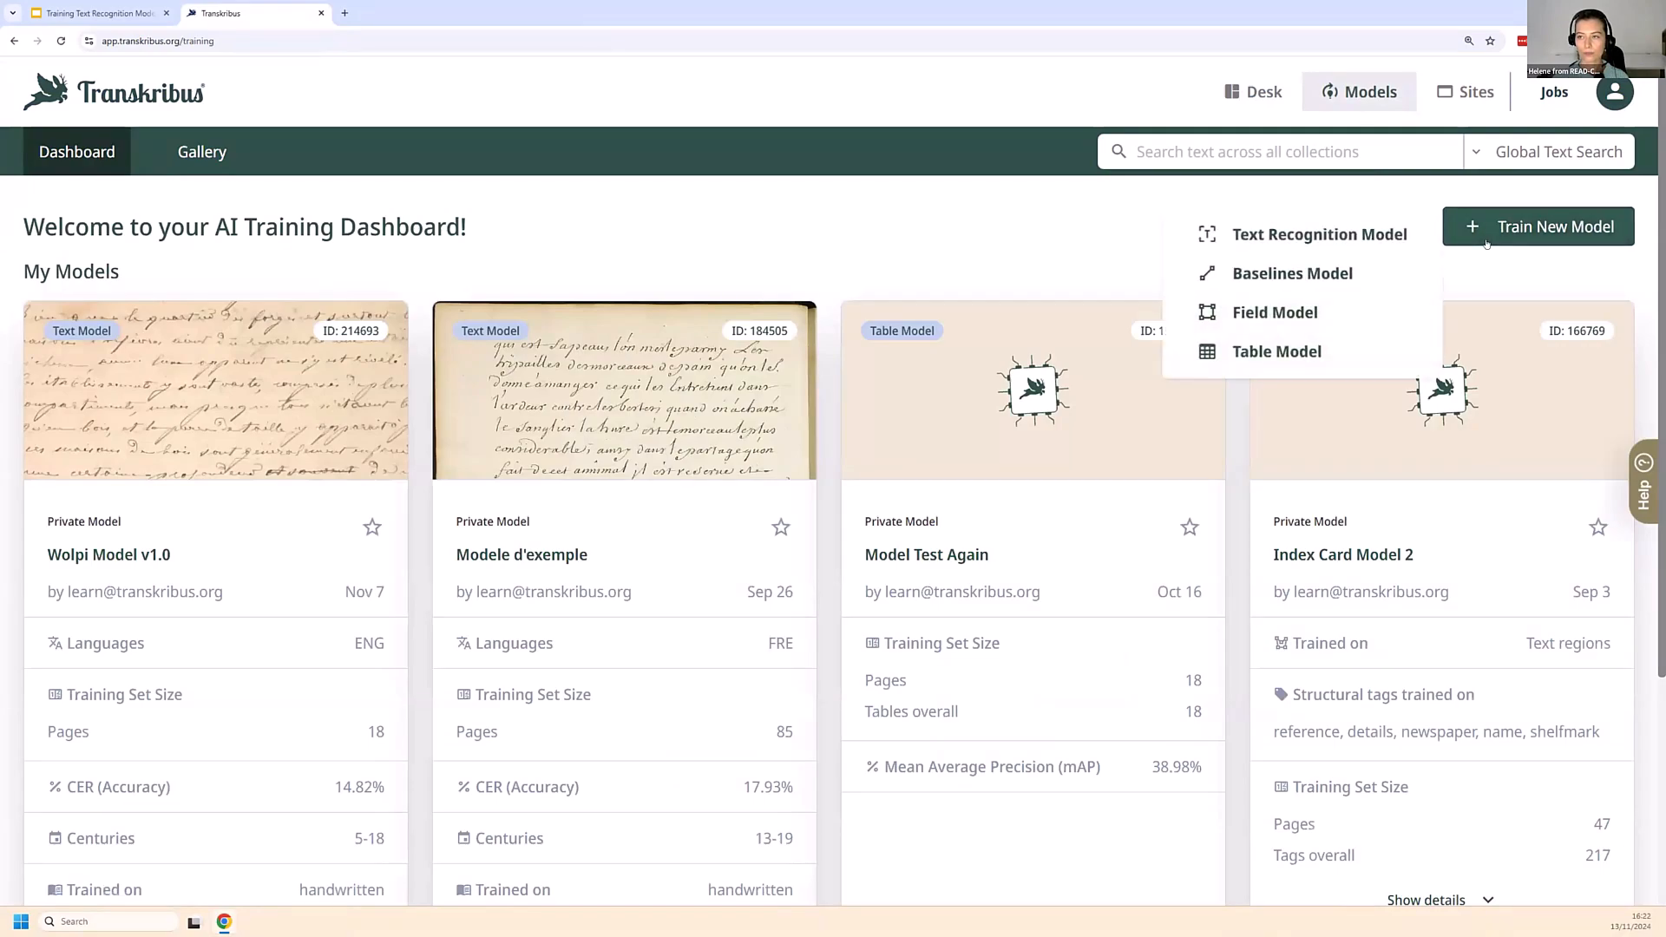
click(1380, 238)
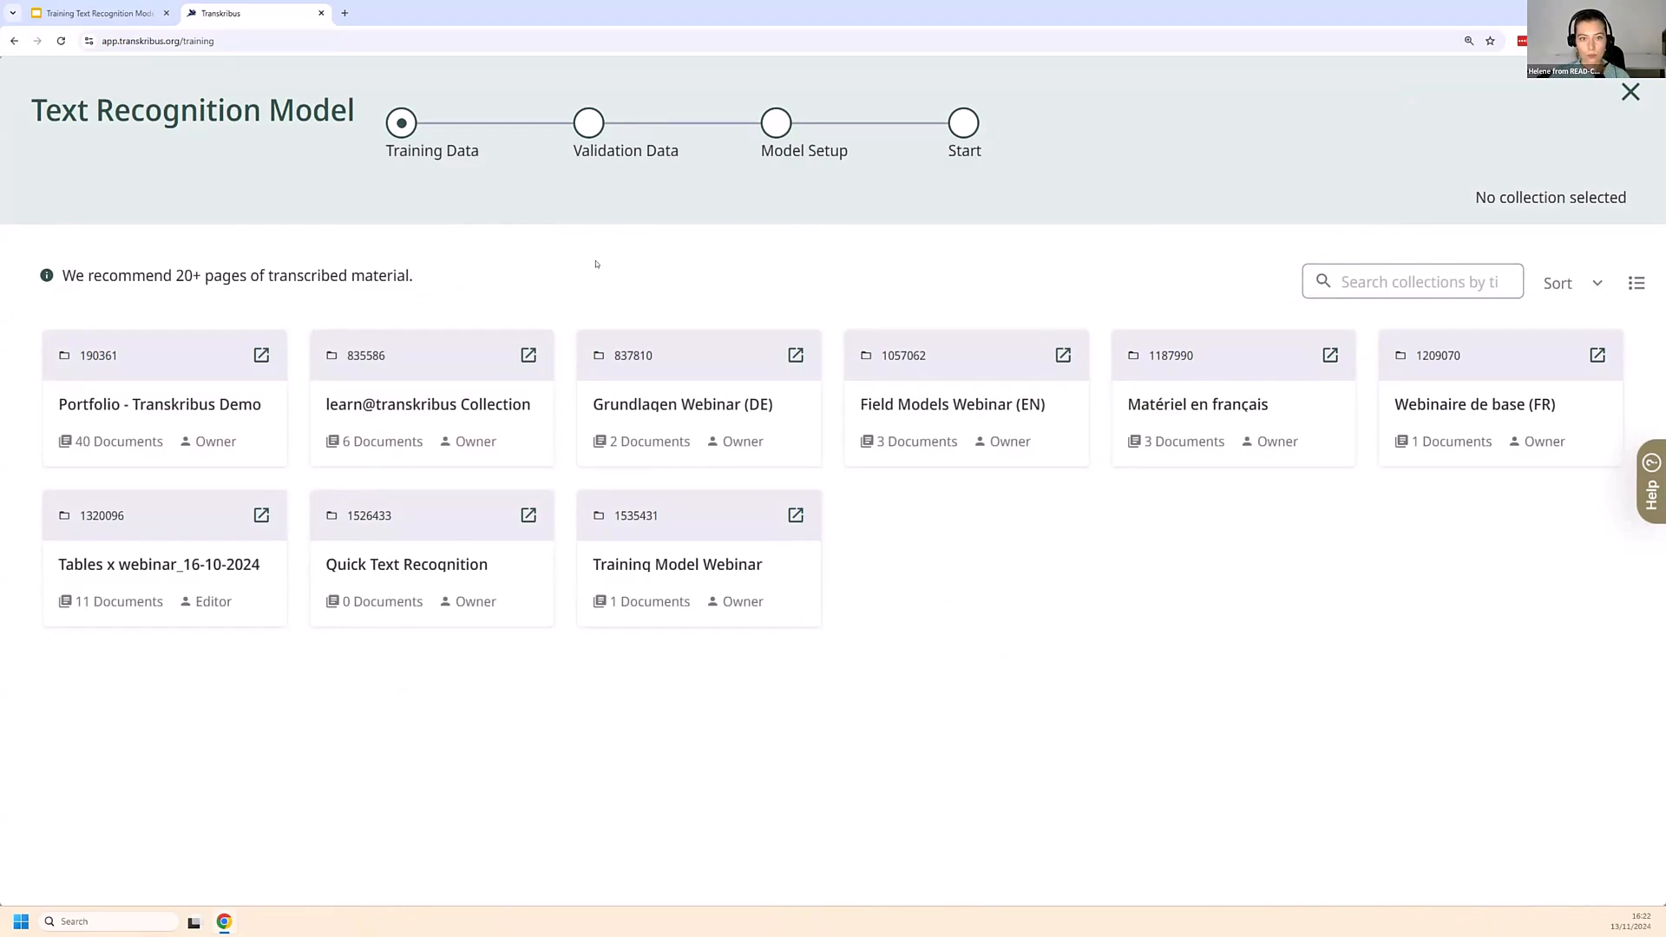
- Use the [19th] Marjory Fleming Diary from the Portfolio - Transkribus Demo collection as training data, with 10% of its pages for validation
click(113, 405)
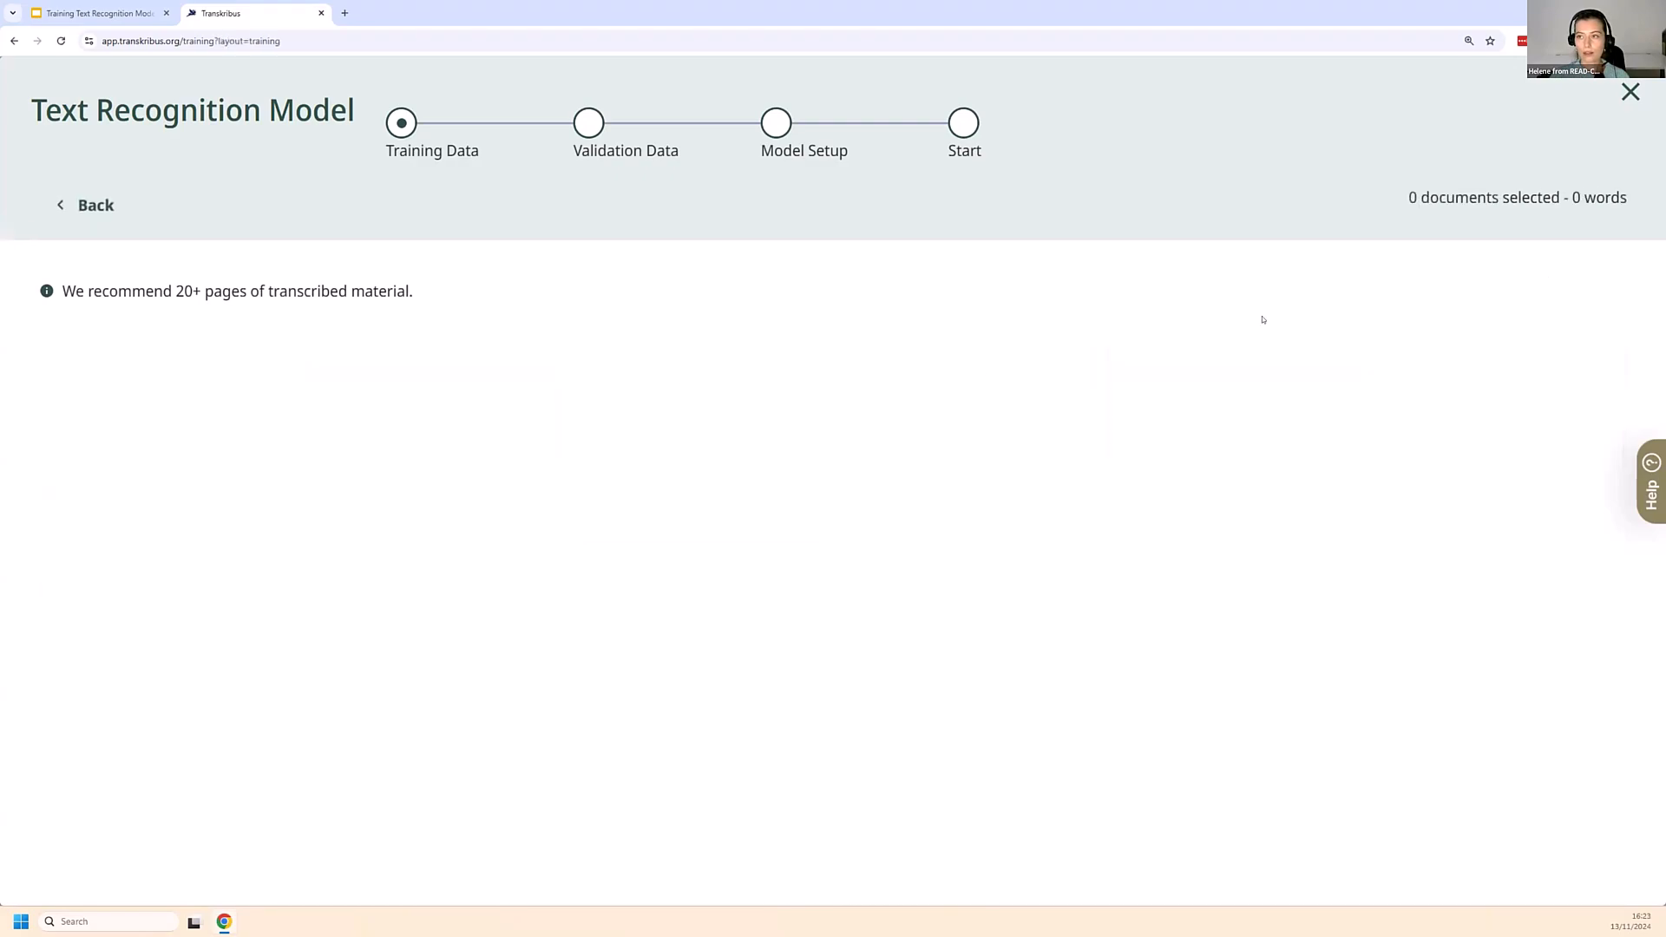
click(1374, 364)
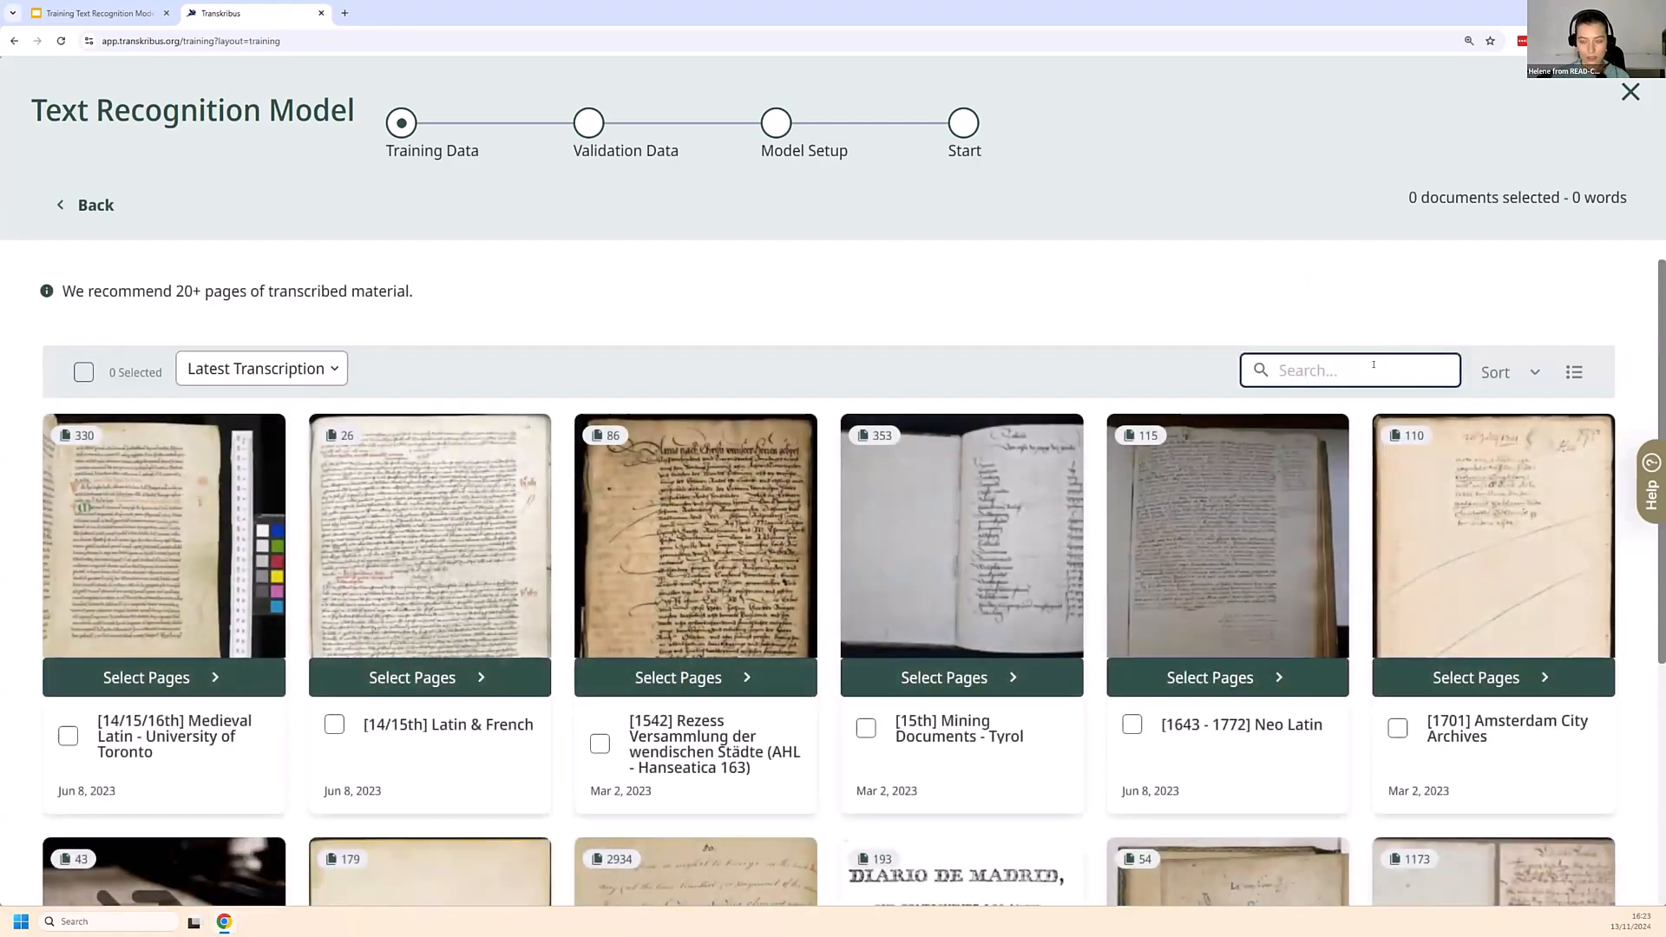
text(marj)
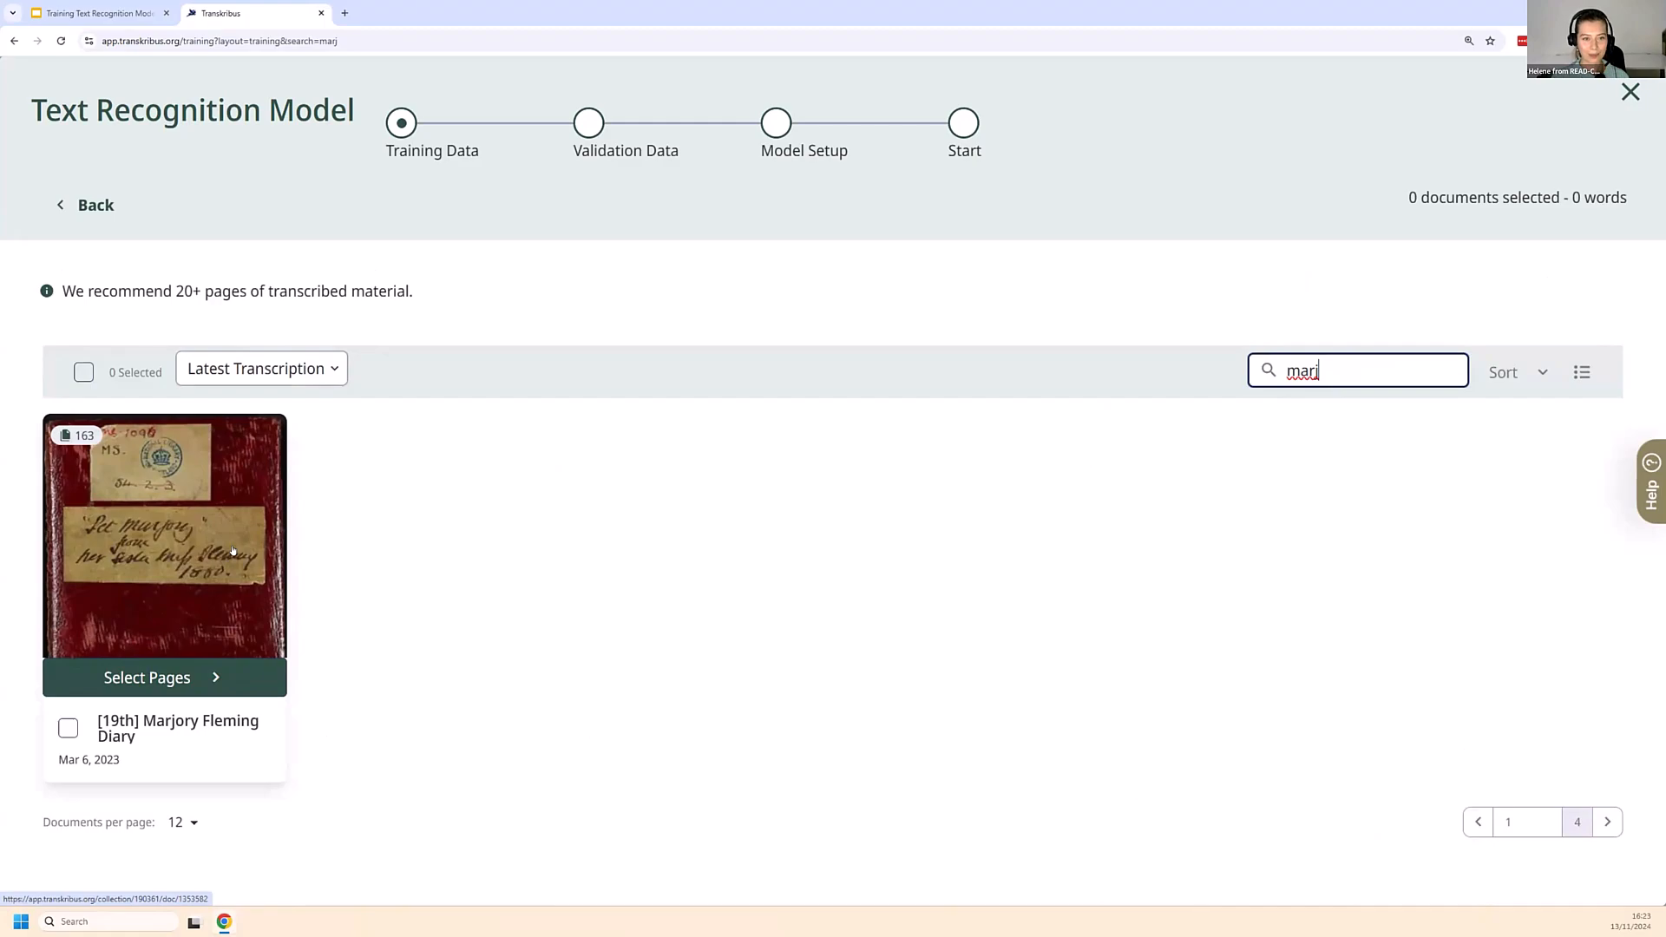
click(68, 728)
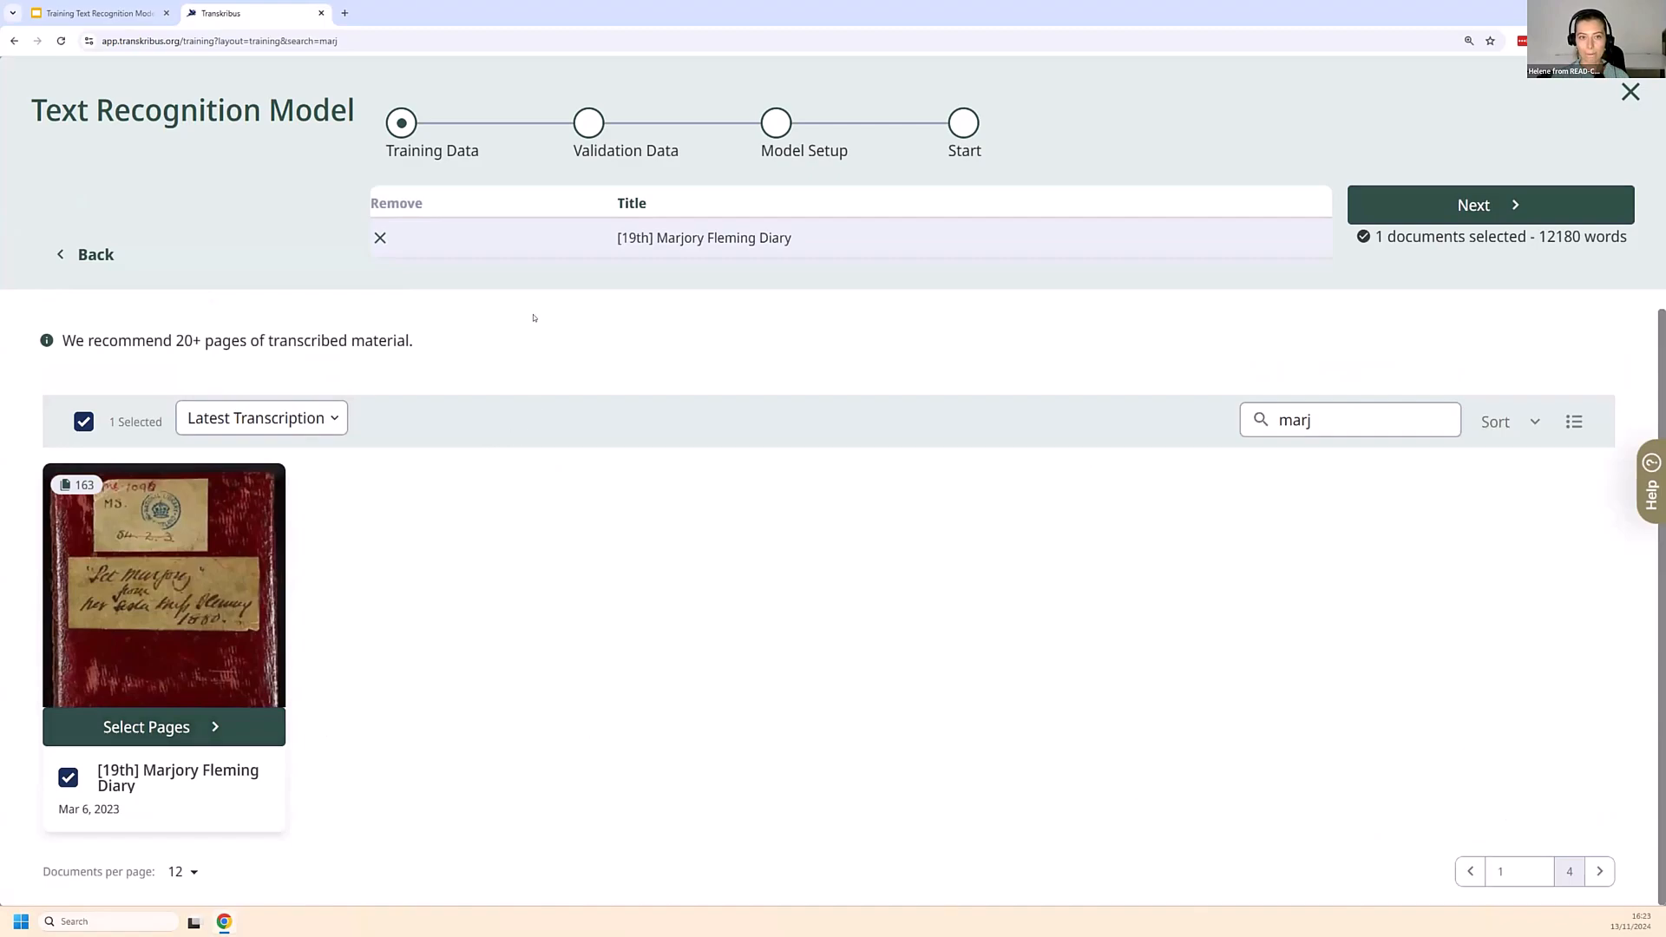
click(1423, 203)
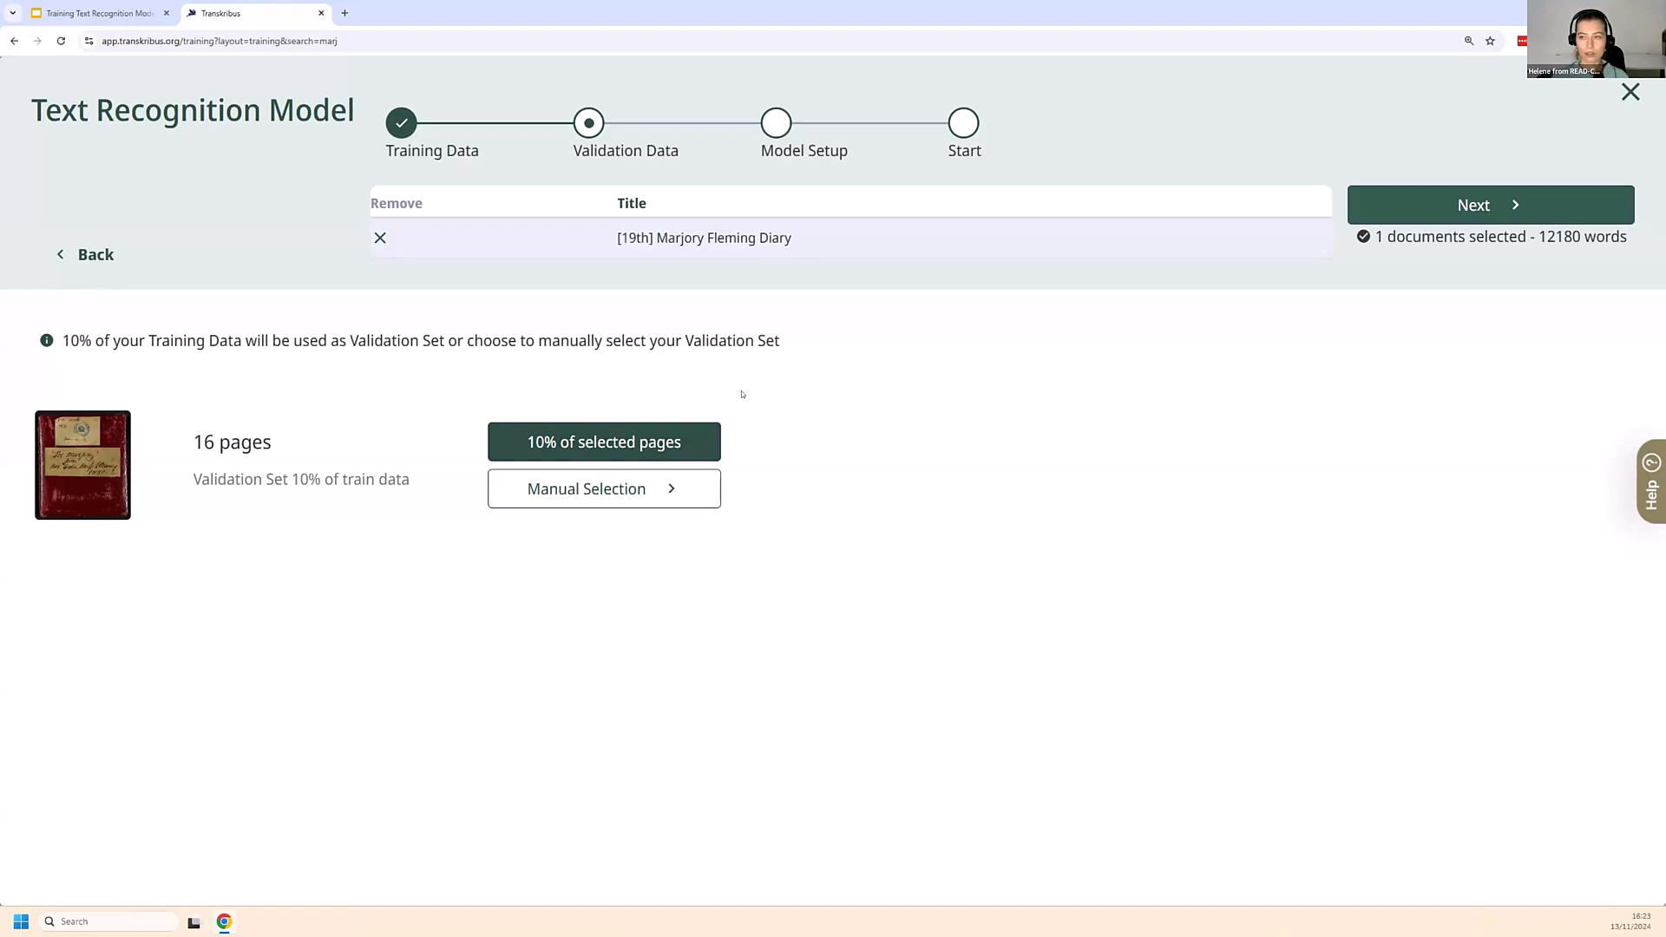
click(1442, 214)
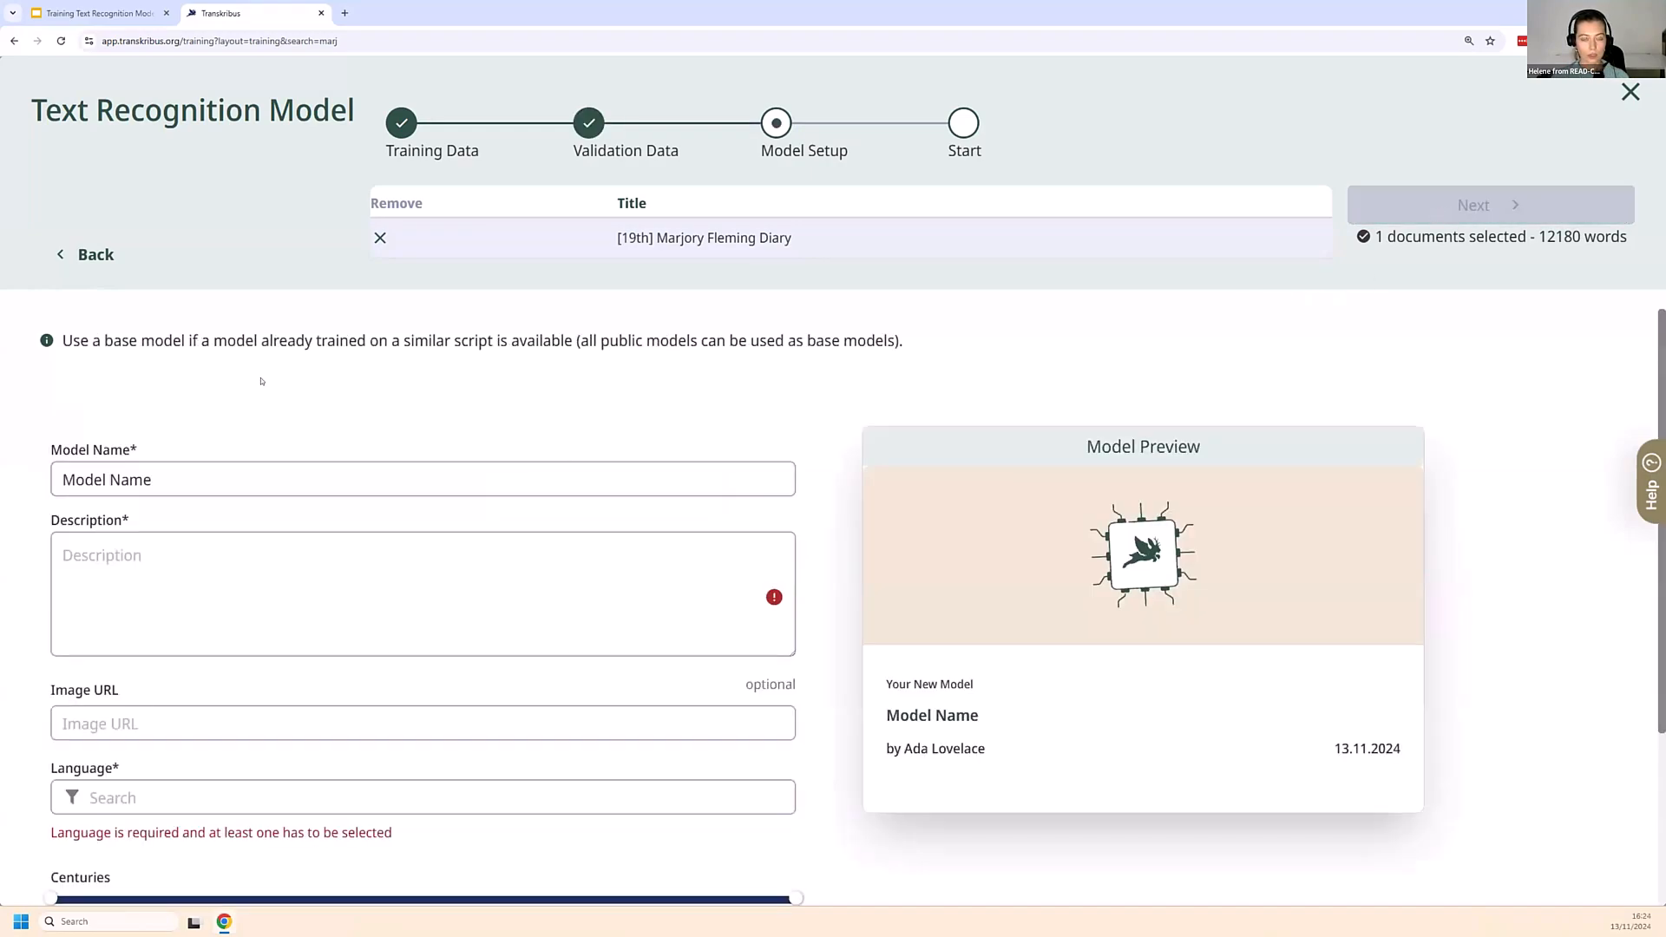
- Name the new model "Majory Diary" and enter "Webinar" as its description
scroll(259, 378, down, 2)
double_click(227, 364)
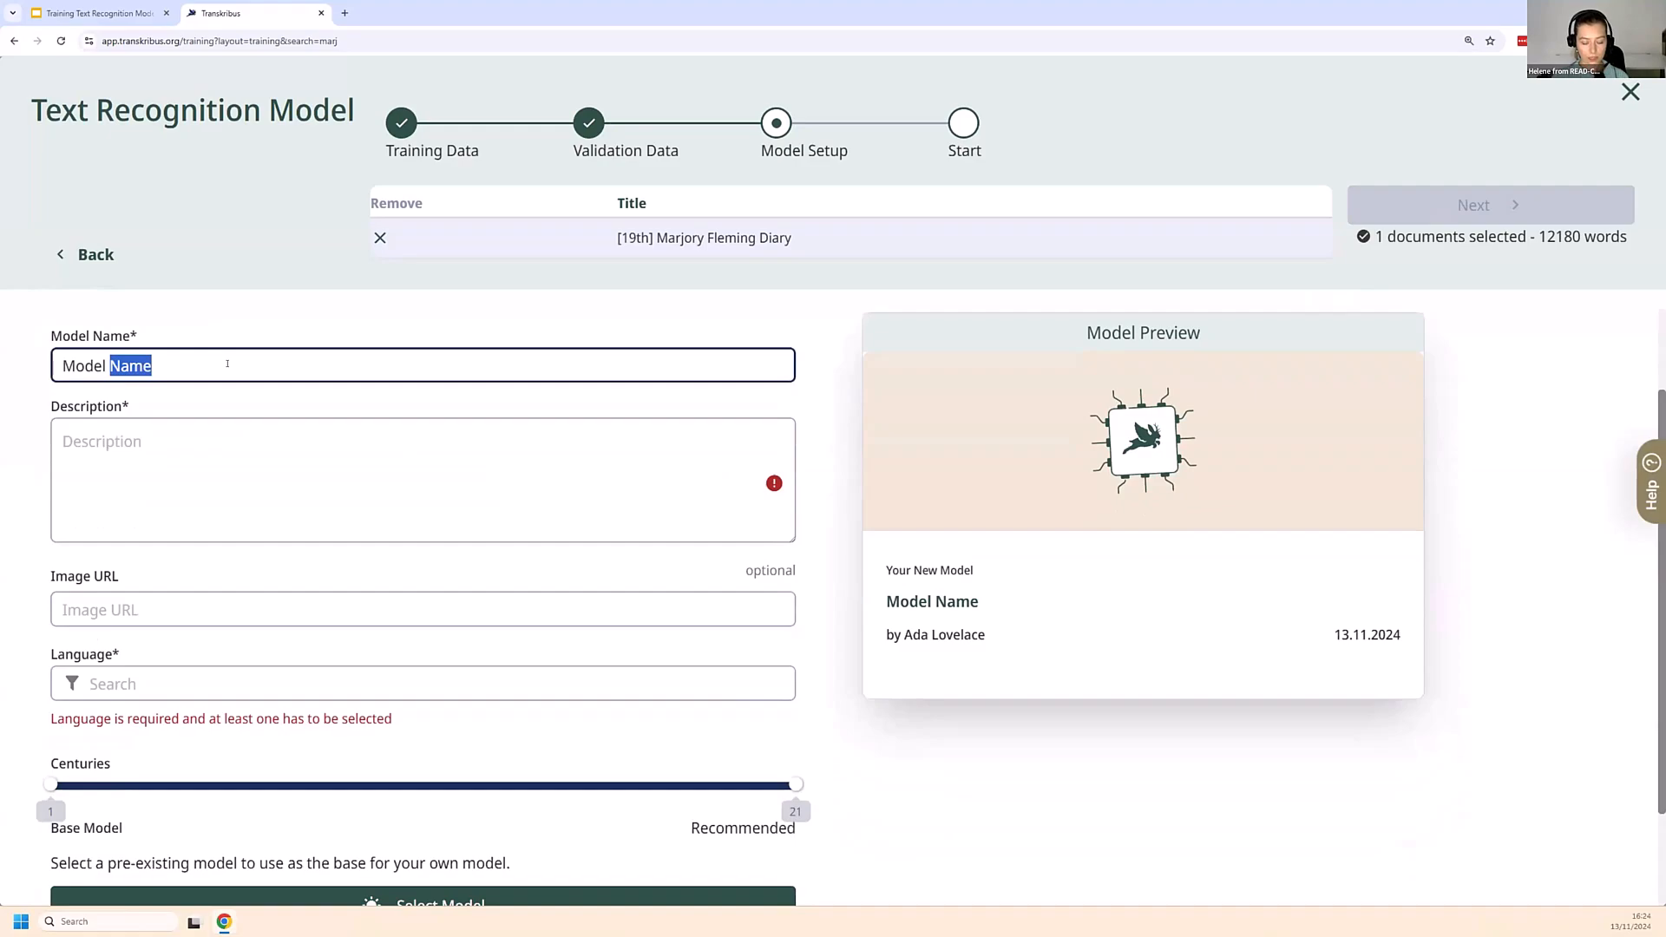
triple_click(227, 364)
text(Majr)
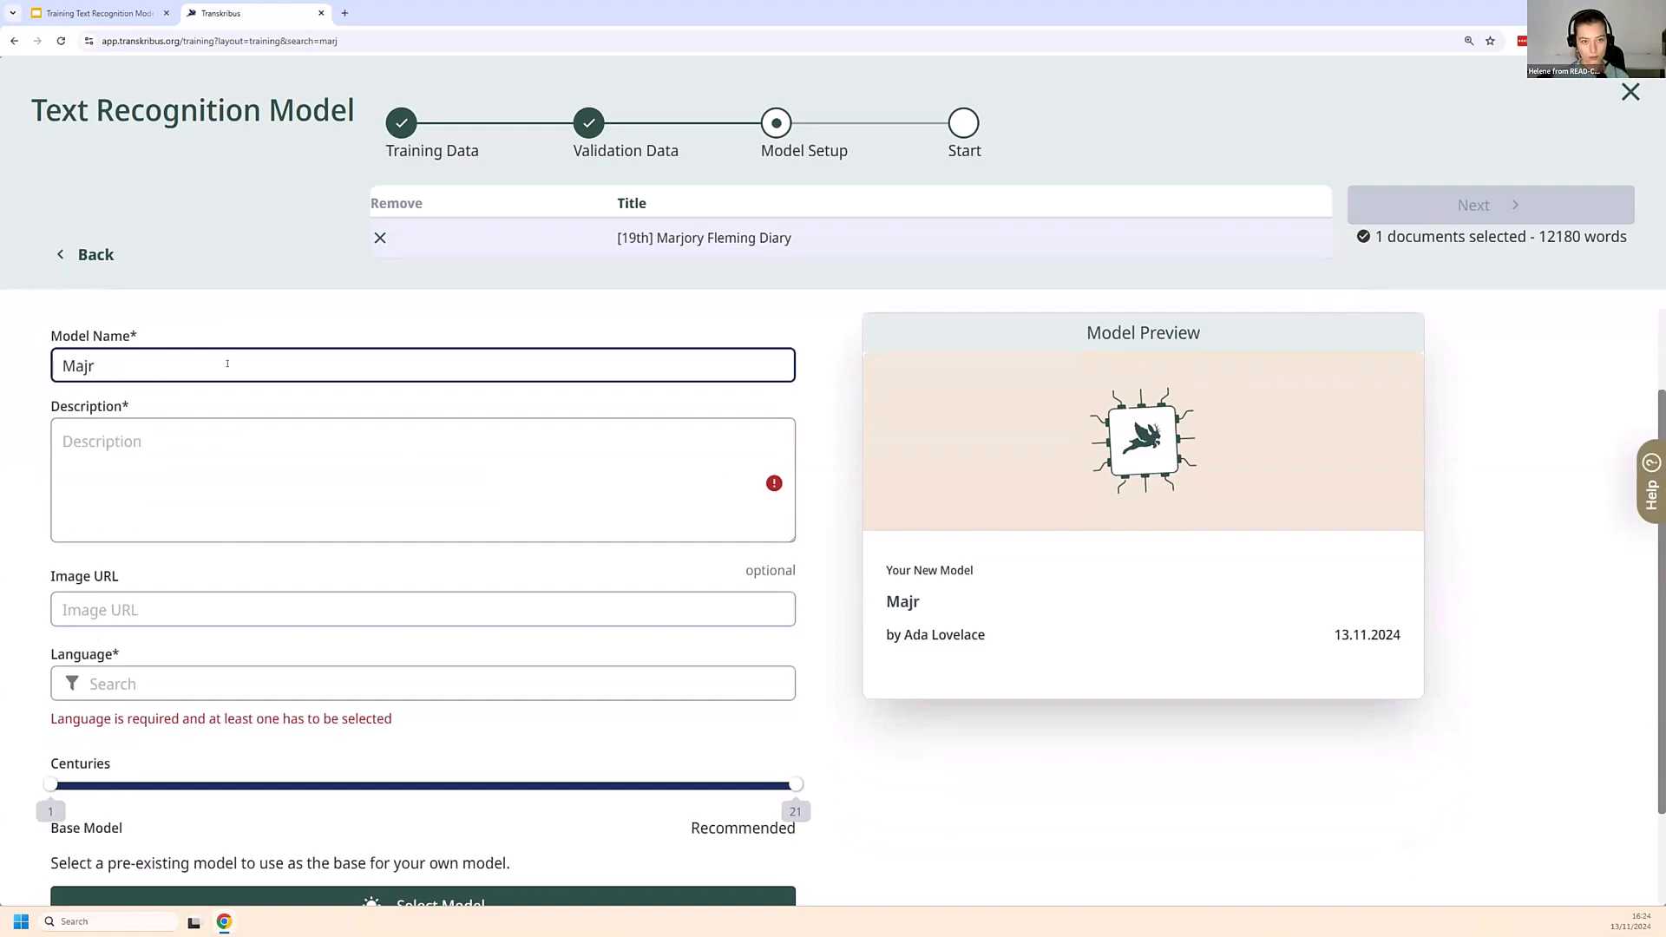
key(BackSpace)
text(ory Diar)
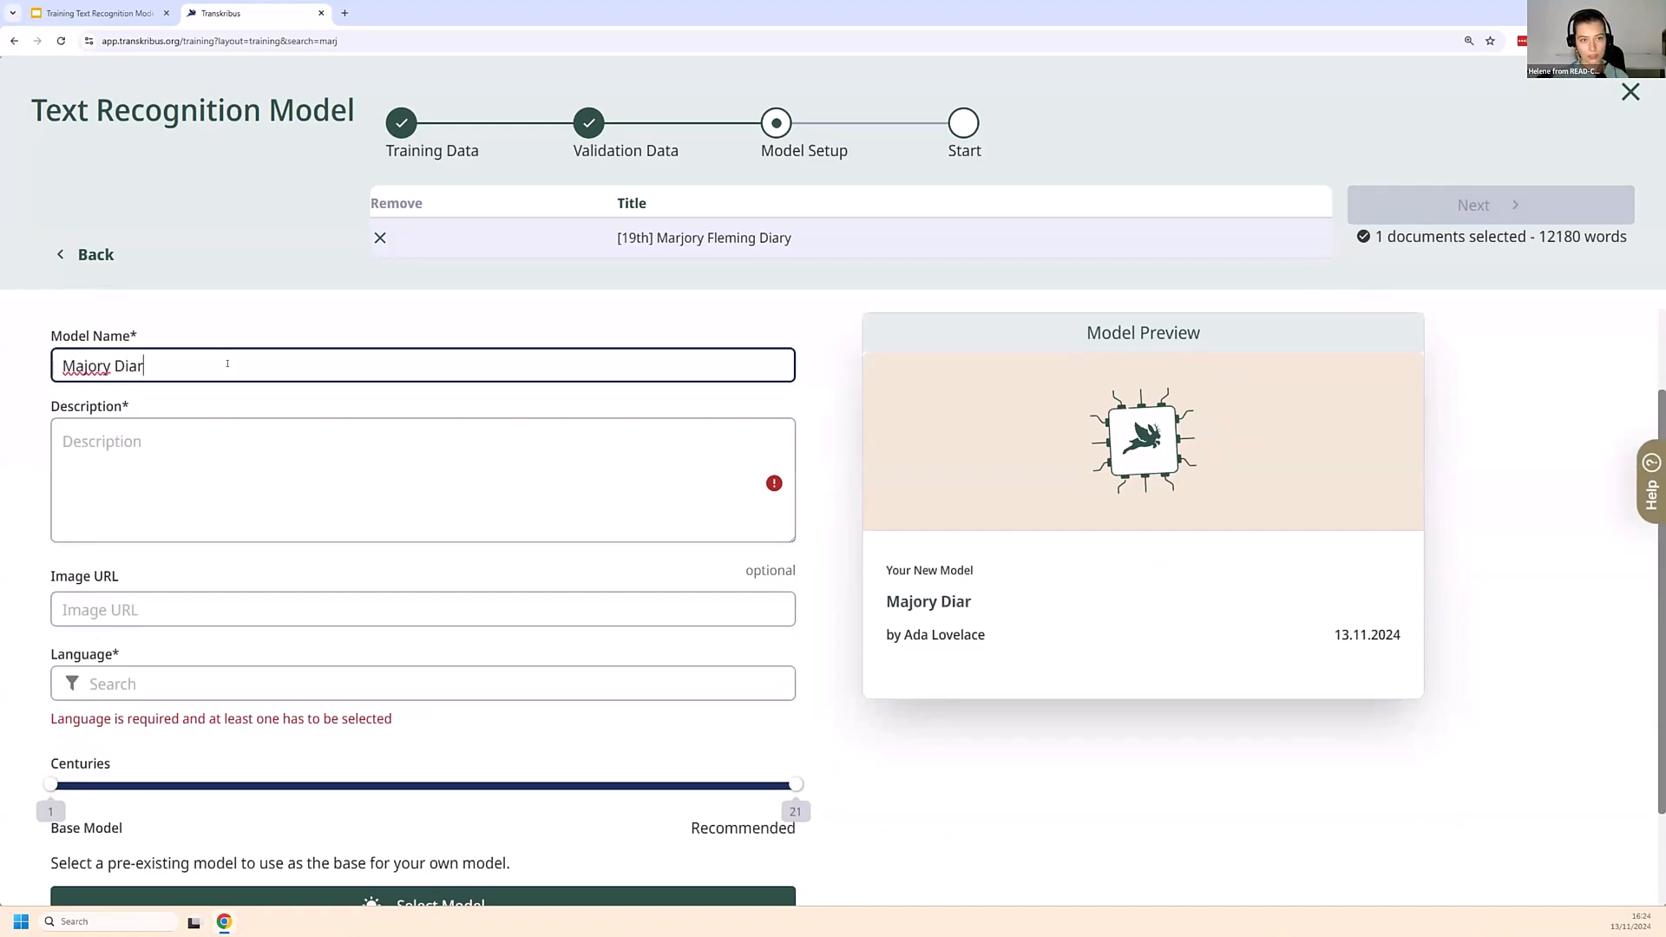
text(y)
click(225, 445)
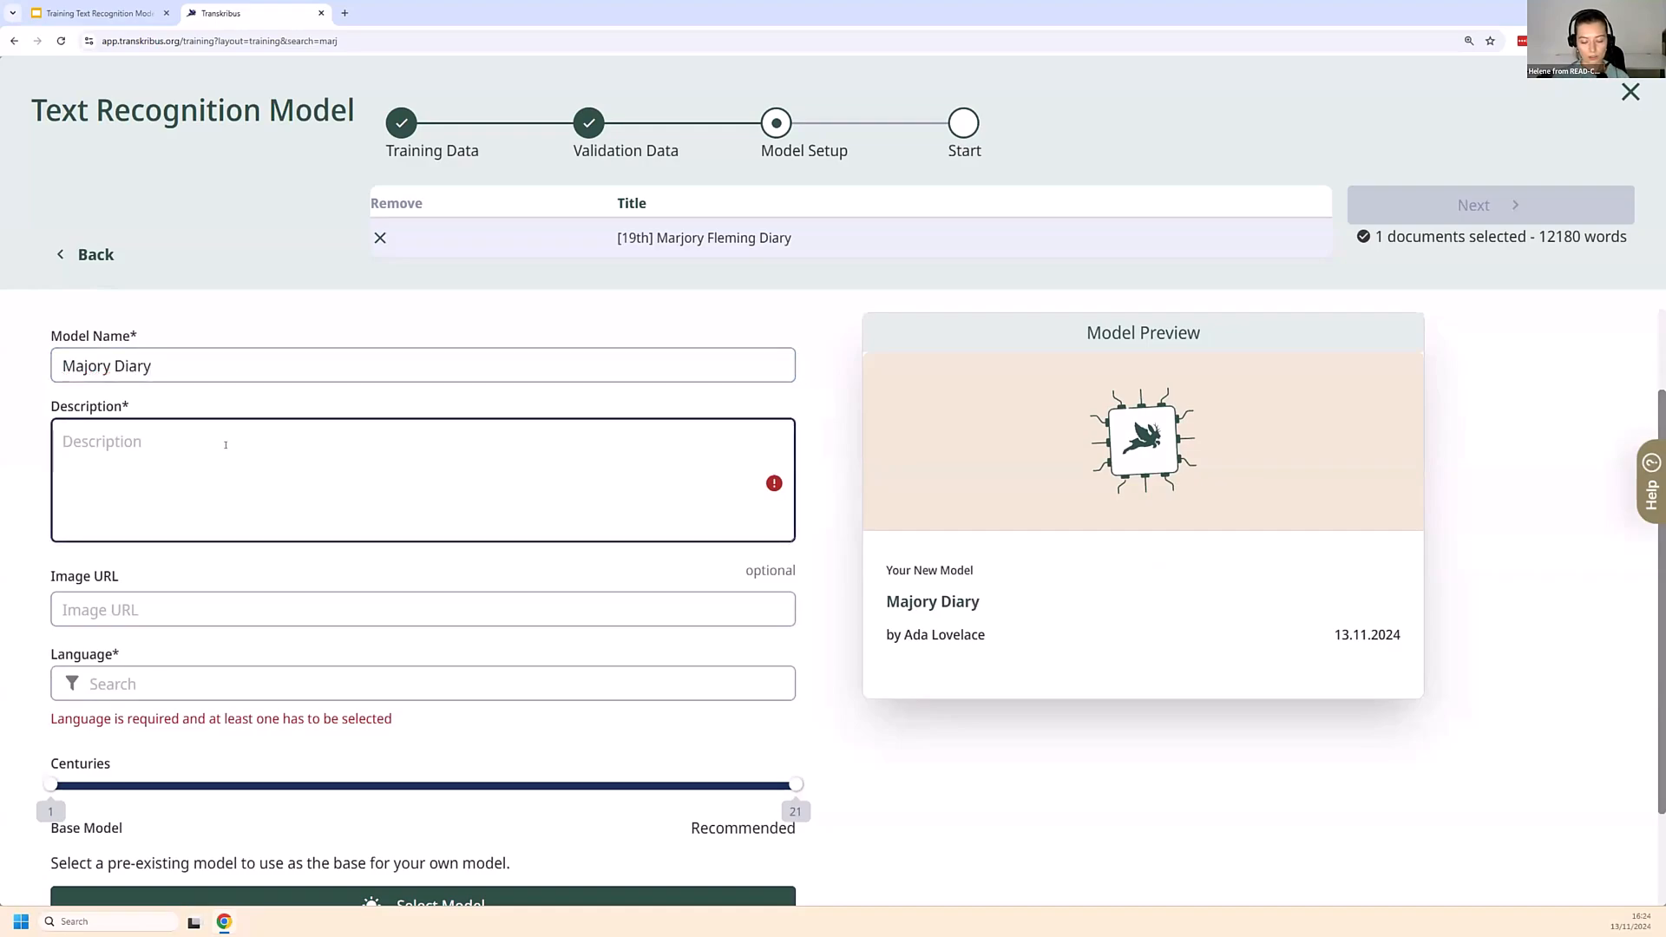
text(Webinar)
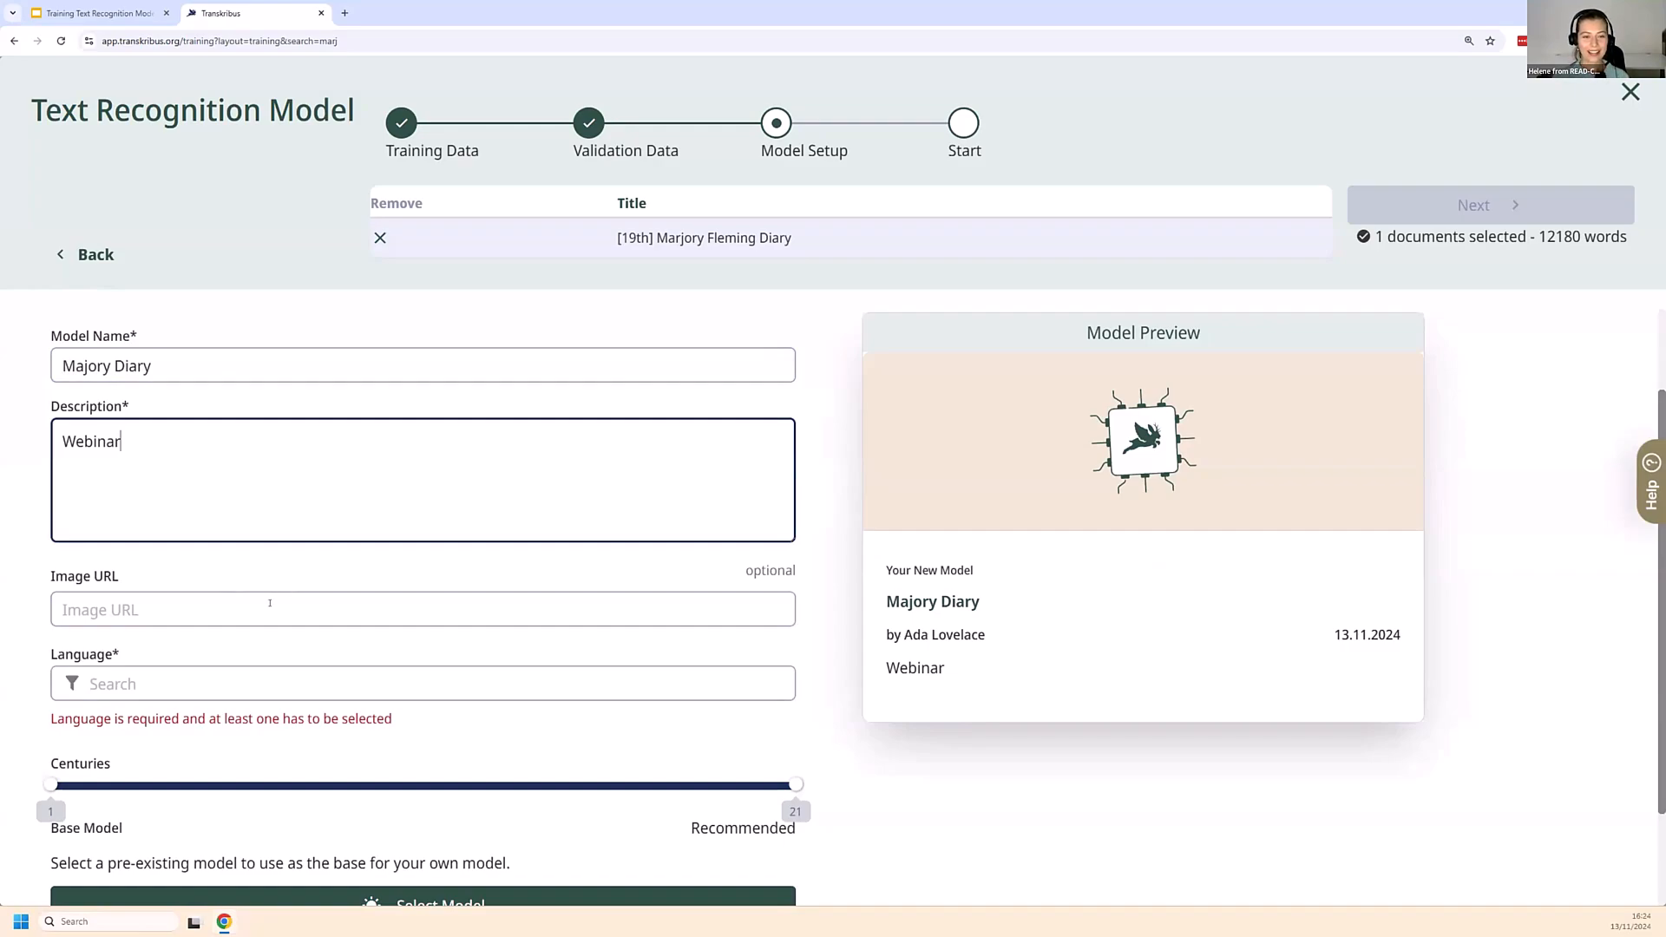
- Set the model's language to English
click(223, 676)
text(e)
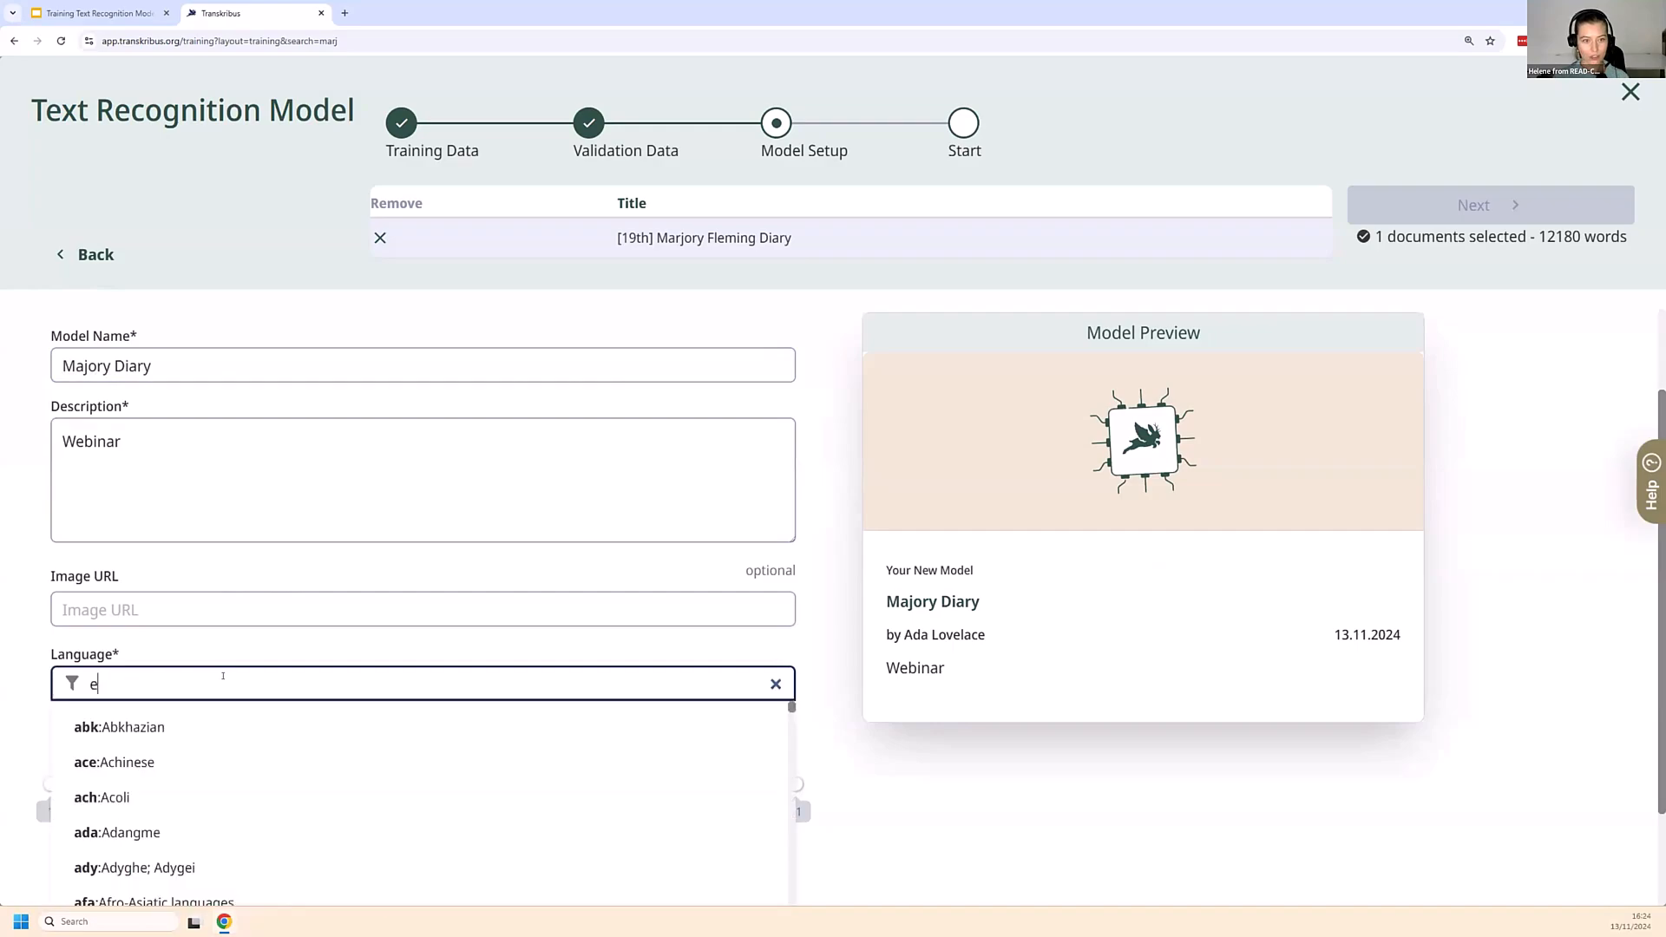
text(nglish)
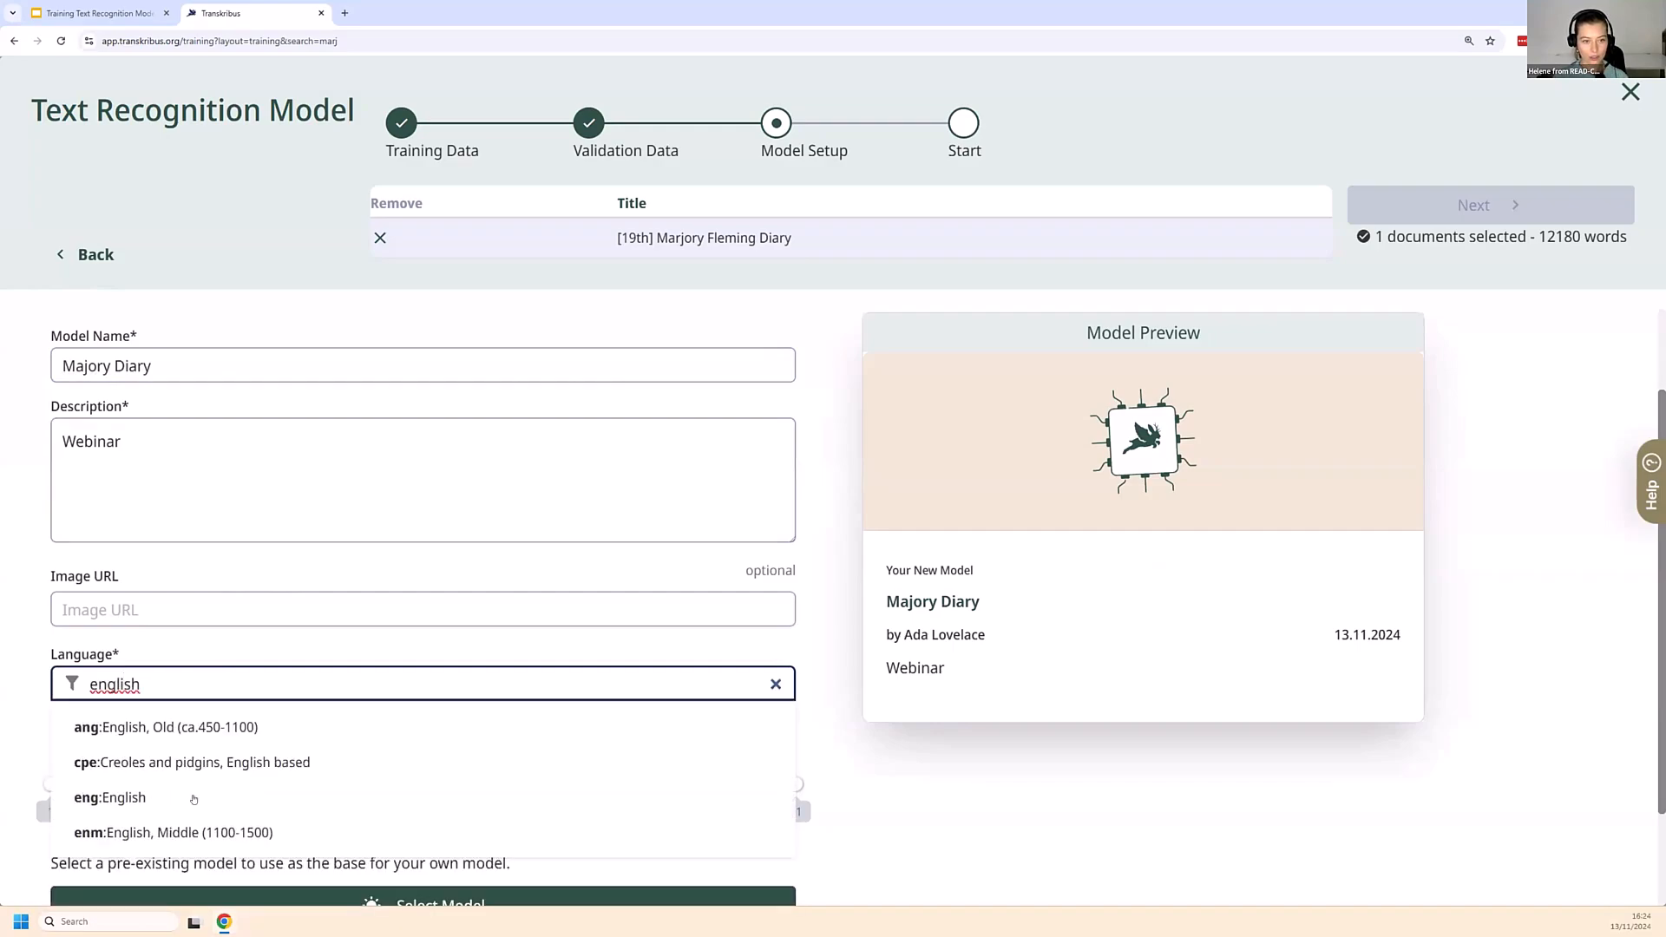
click(193, 796)
click(815, 742)
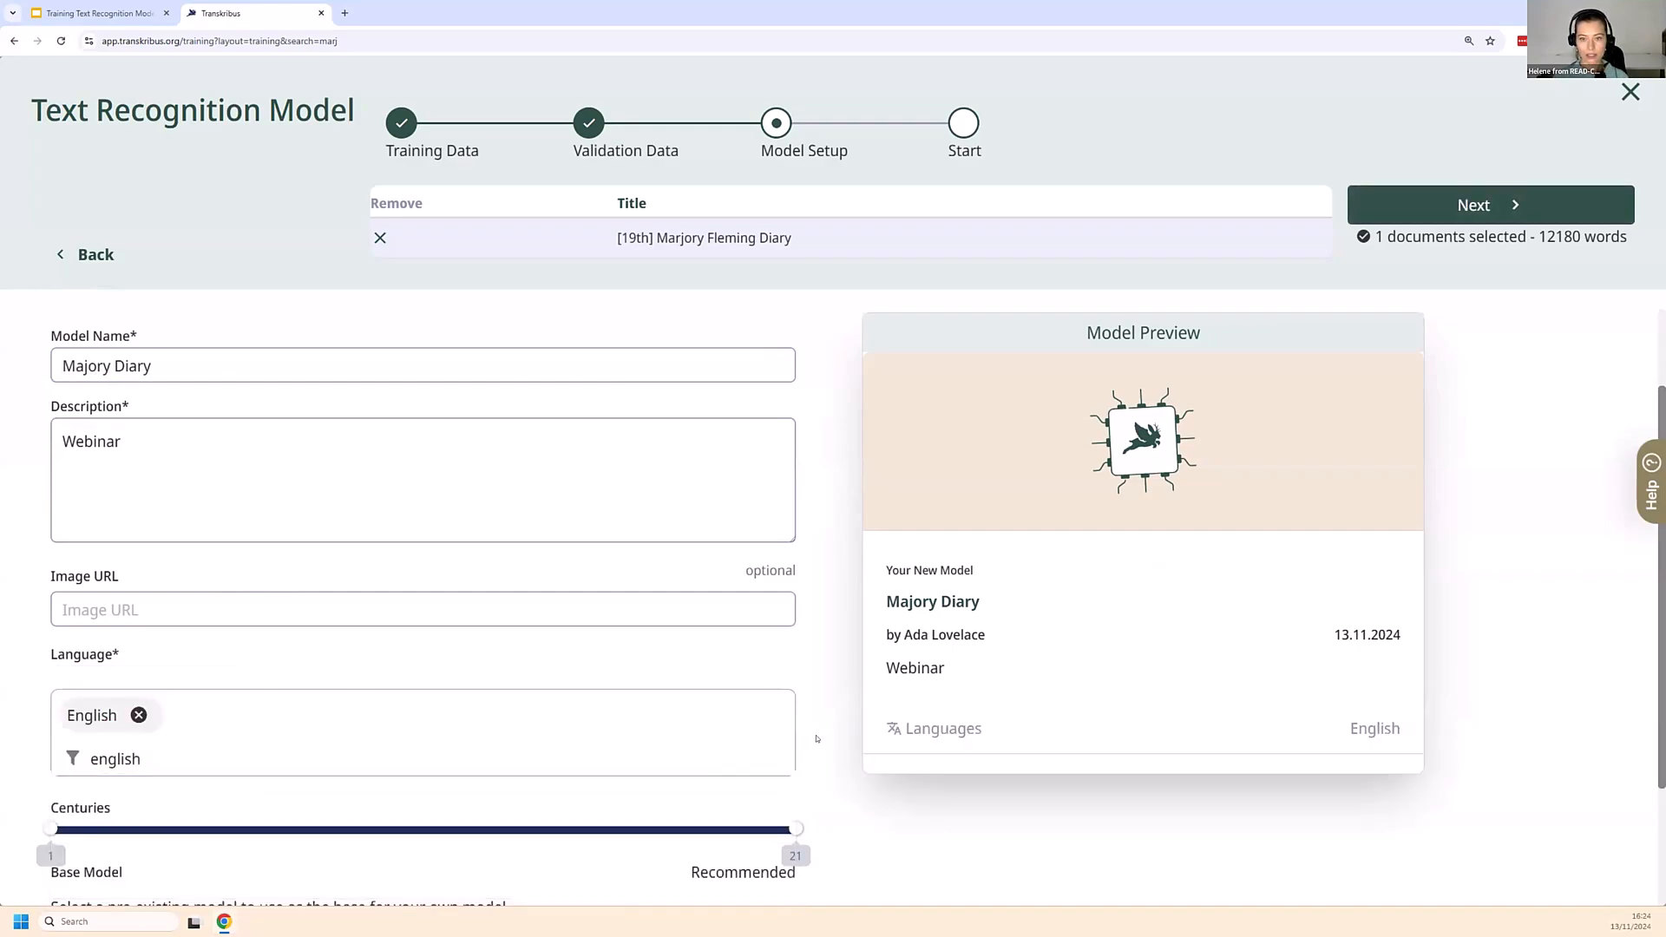
- Limit the model's centuries to the range from 15 to 21
scroll(812, 720, down, 2)
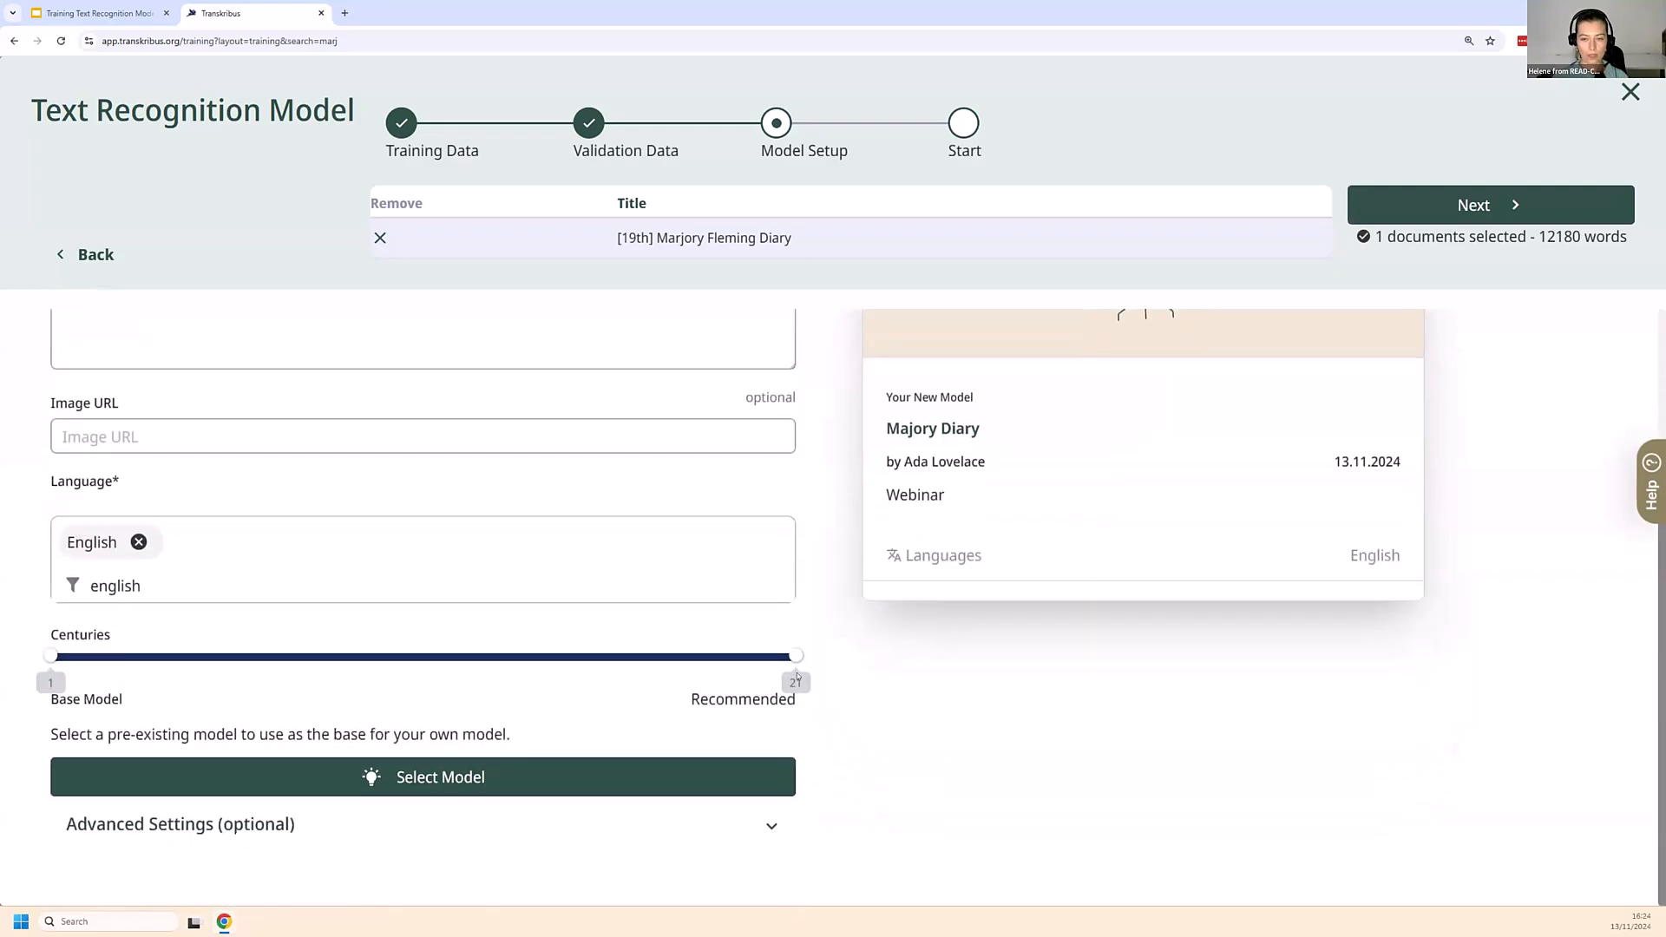
drag(50, 656, 525, 654)
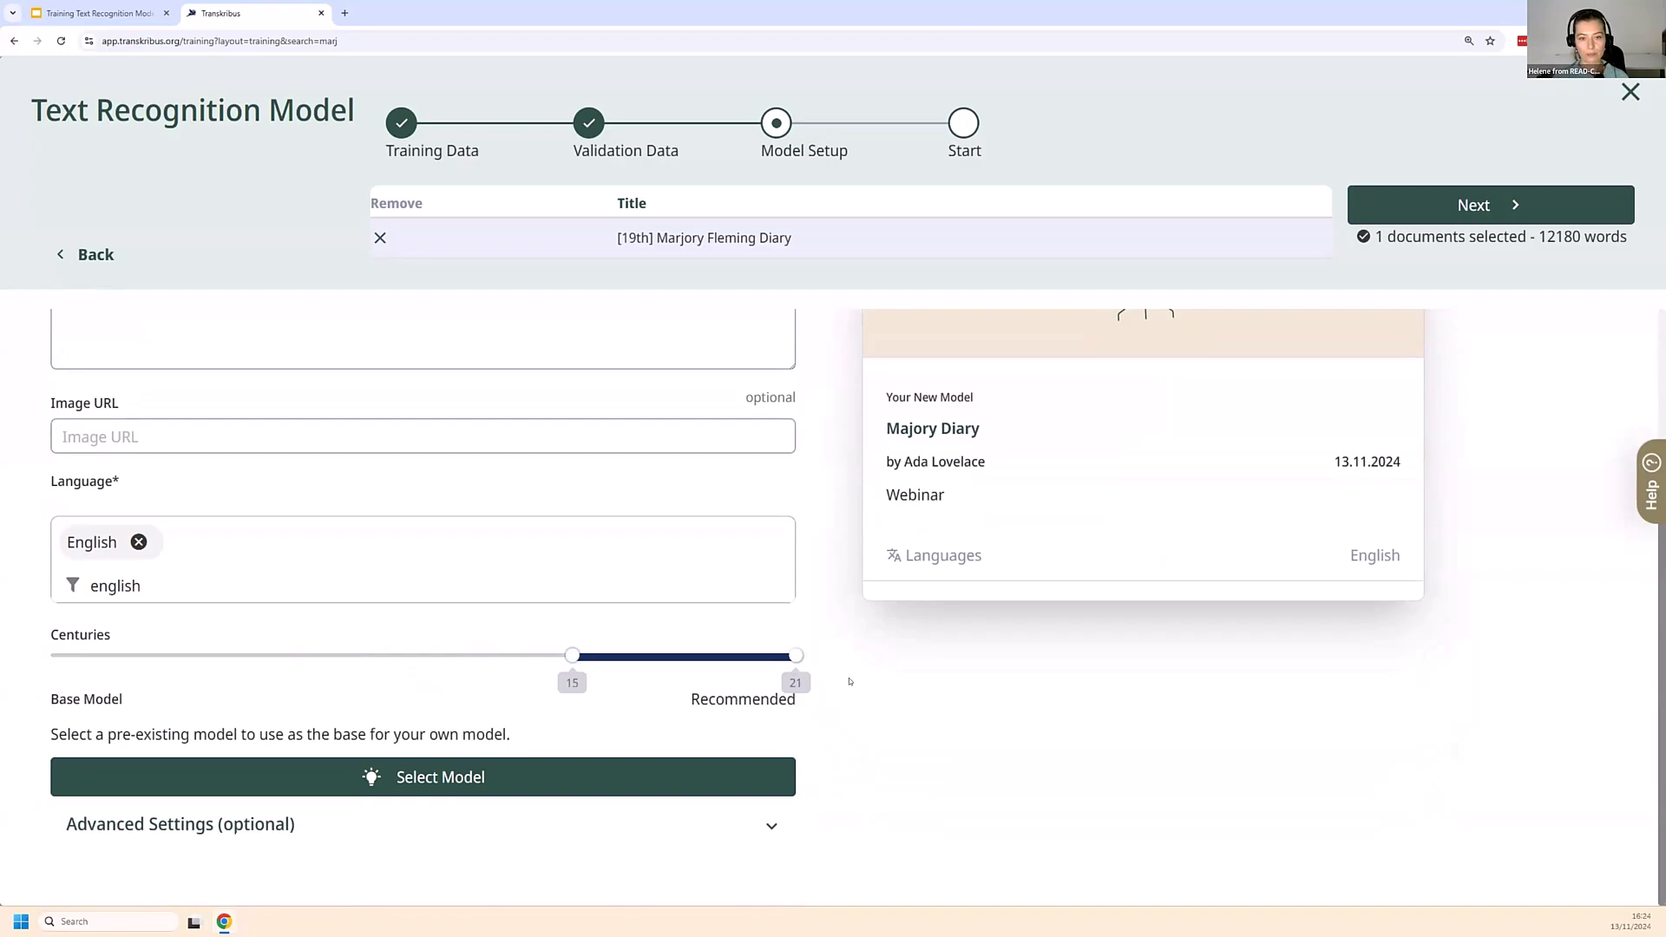
scroll(856, 696, up, 4)
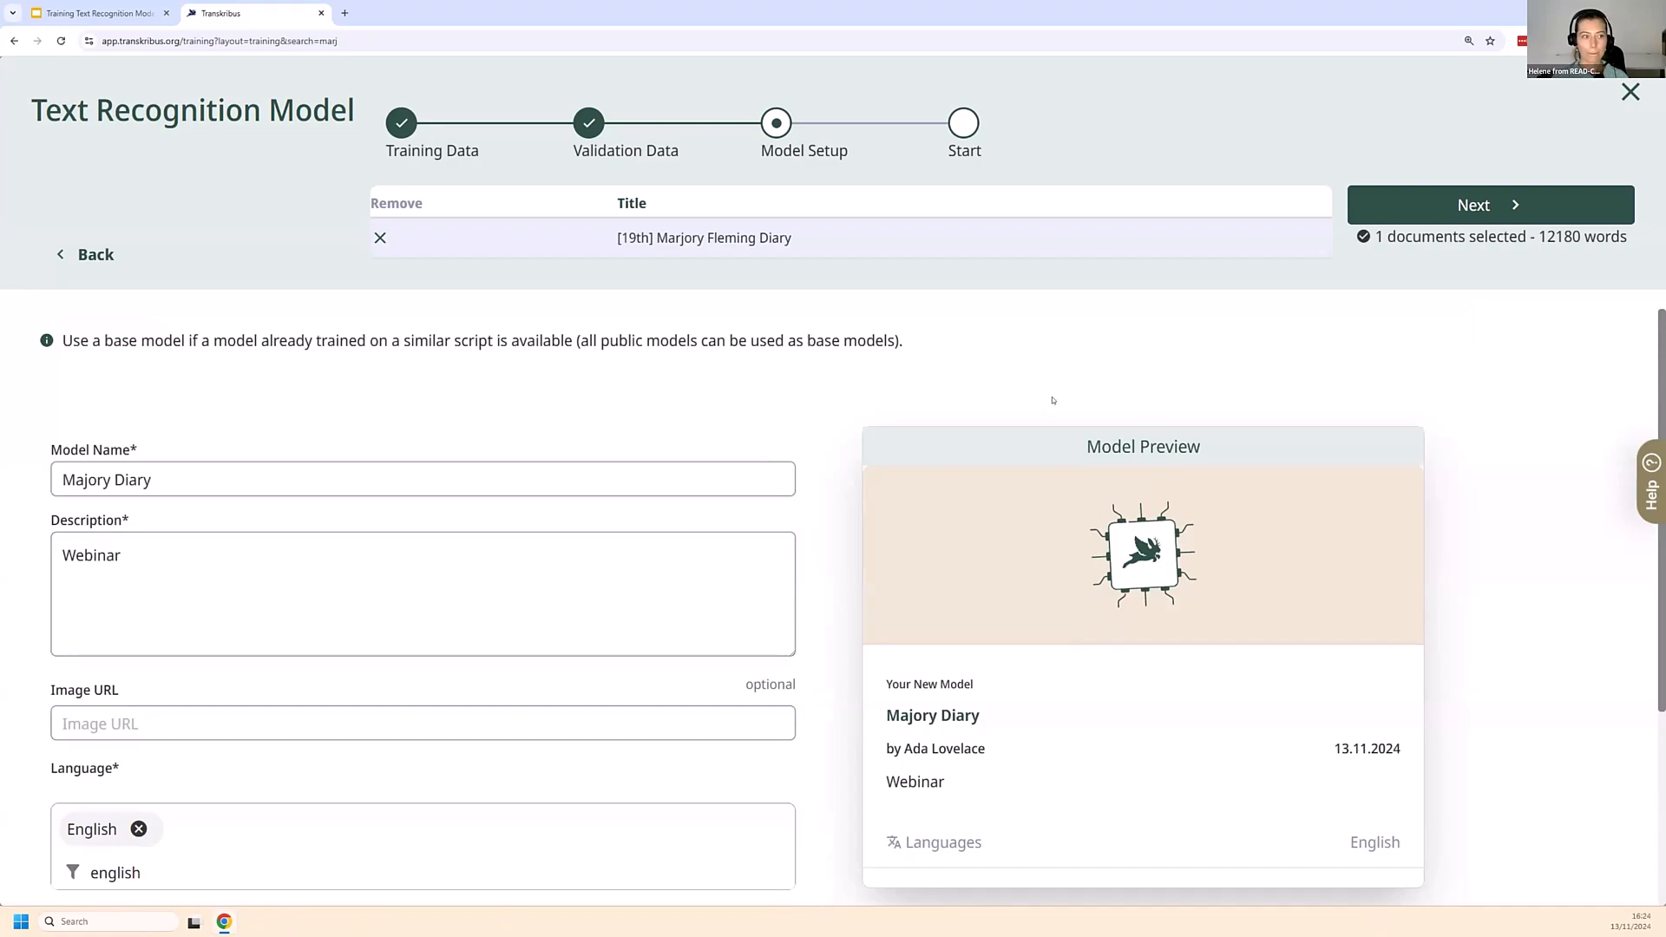
- Proceed to the final training stage and review the summary of data sets and model settings
click(1514, 200)
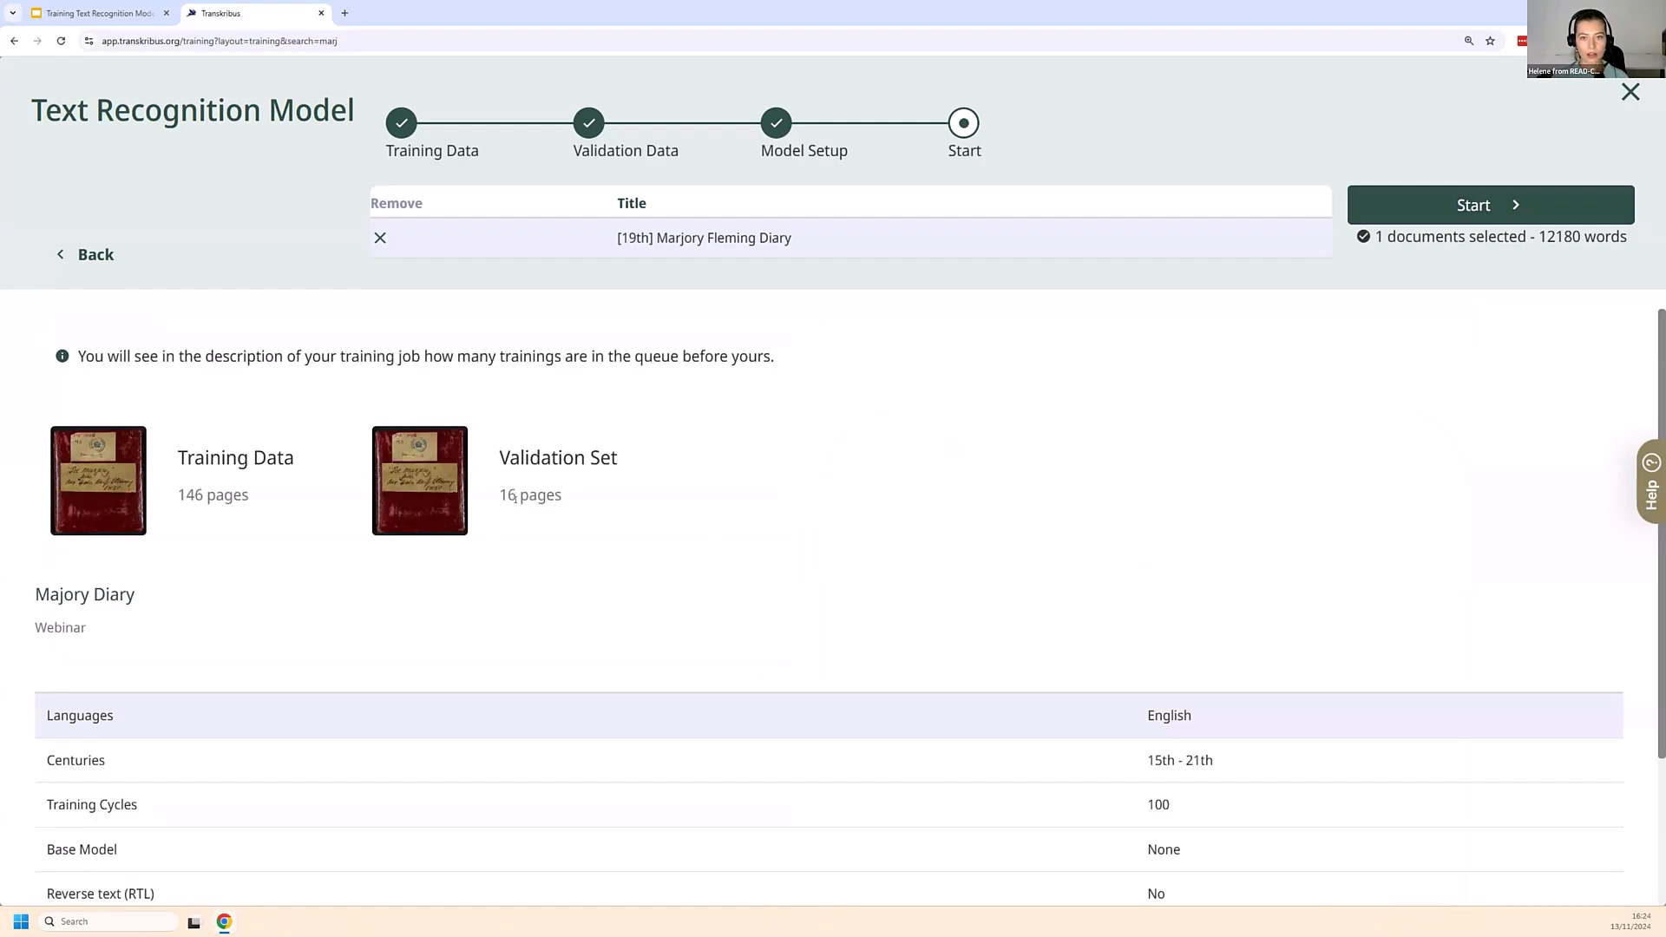
scroll(516, 498, down, 2)
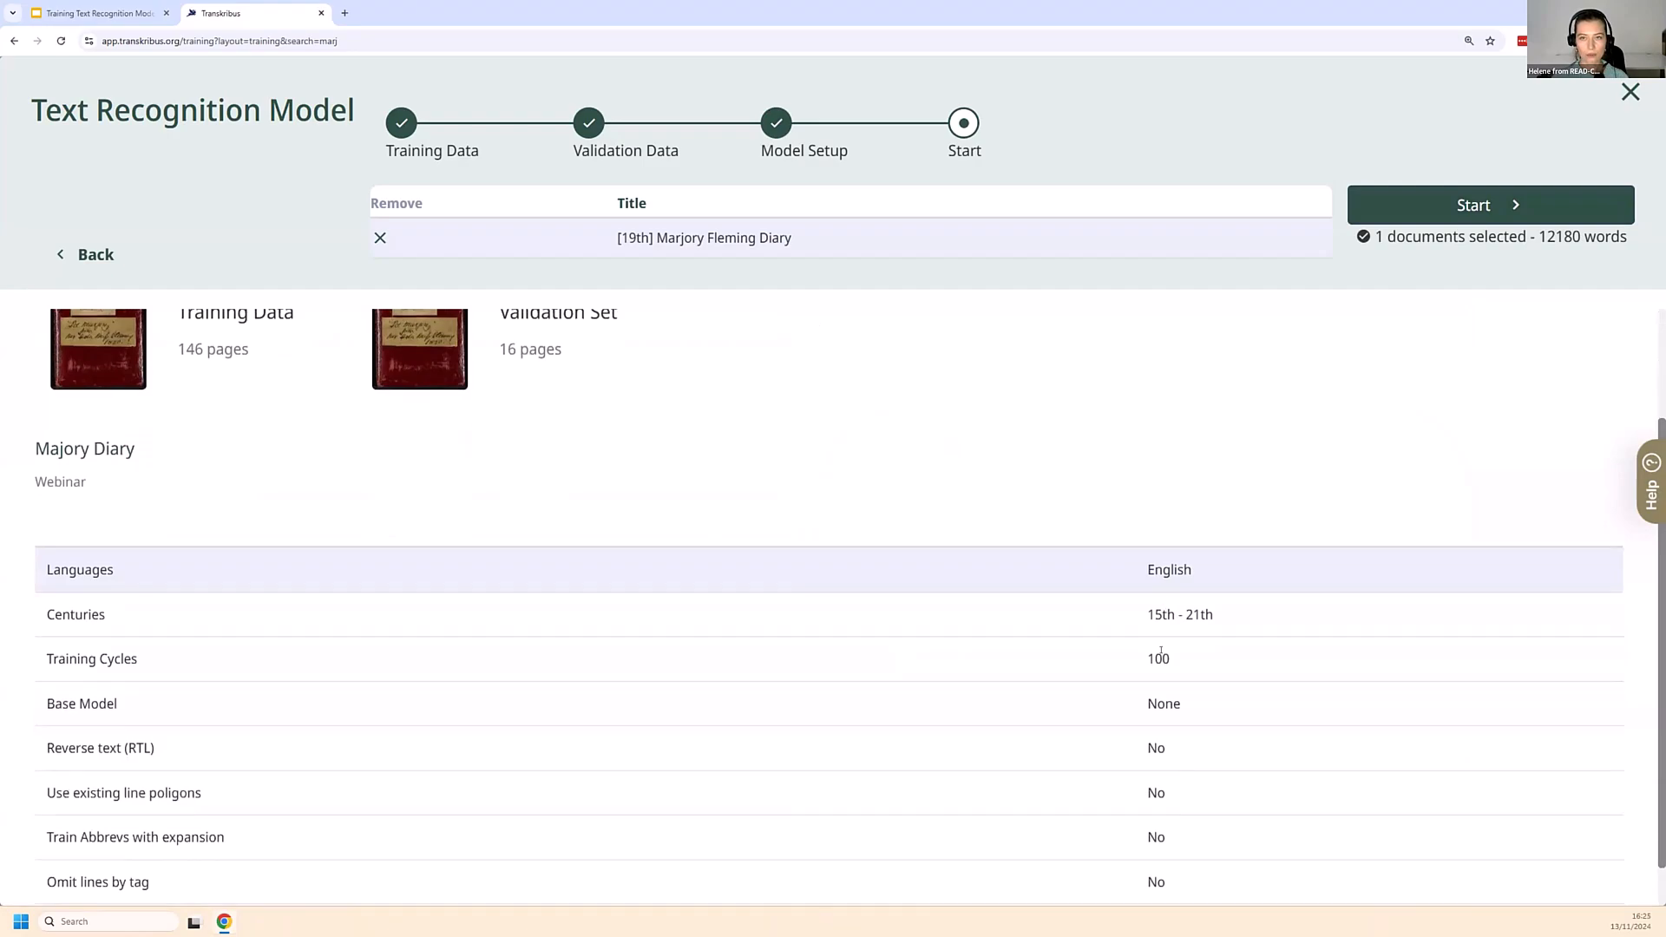
scroll(1160, 651, up, 2)
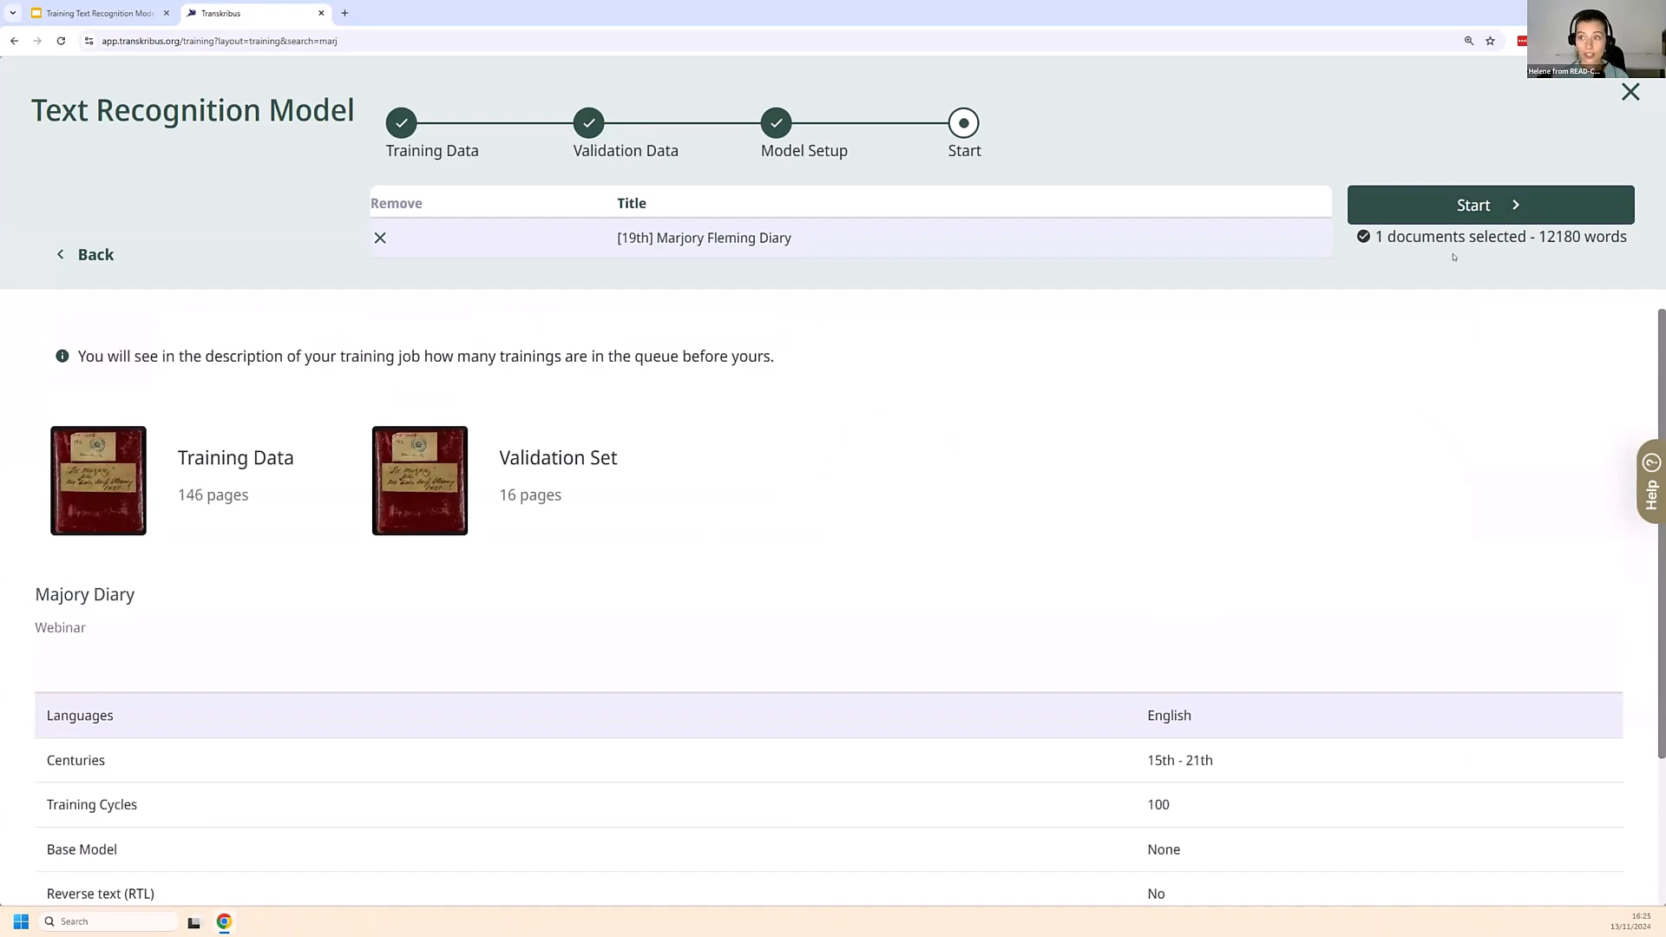
- Start the training of the Majory Diary text model and check its entry in the server jobs overview
click(1462, 221)
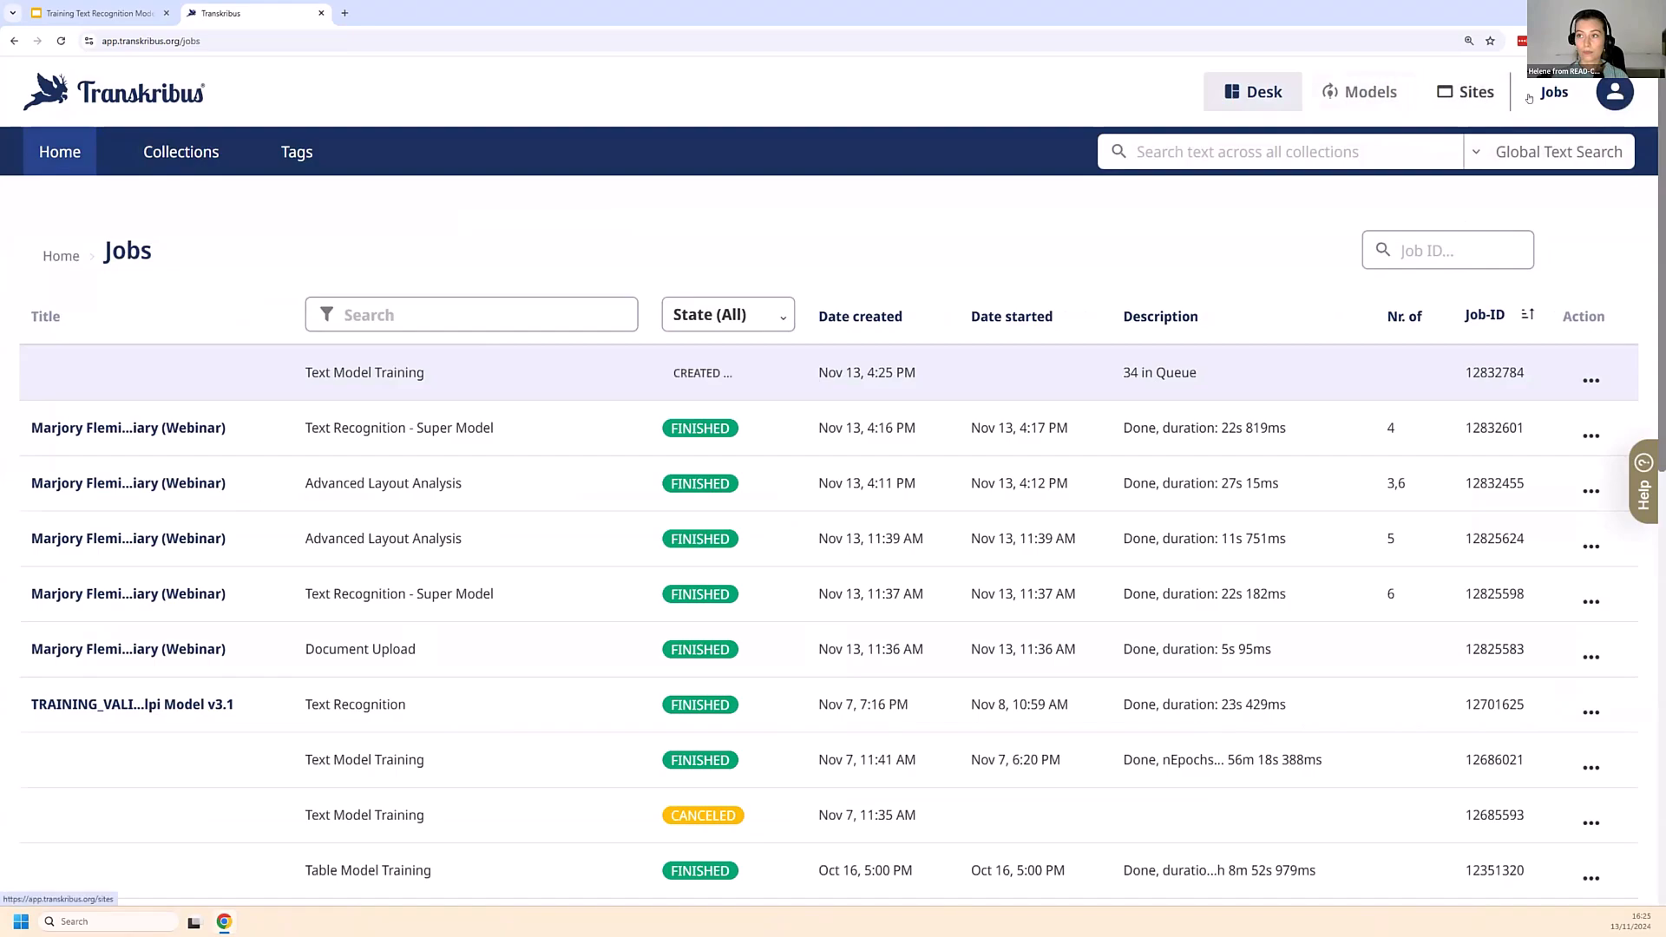
click(1554, 92)
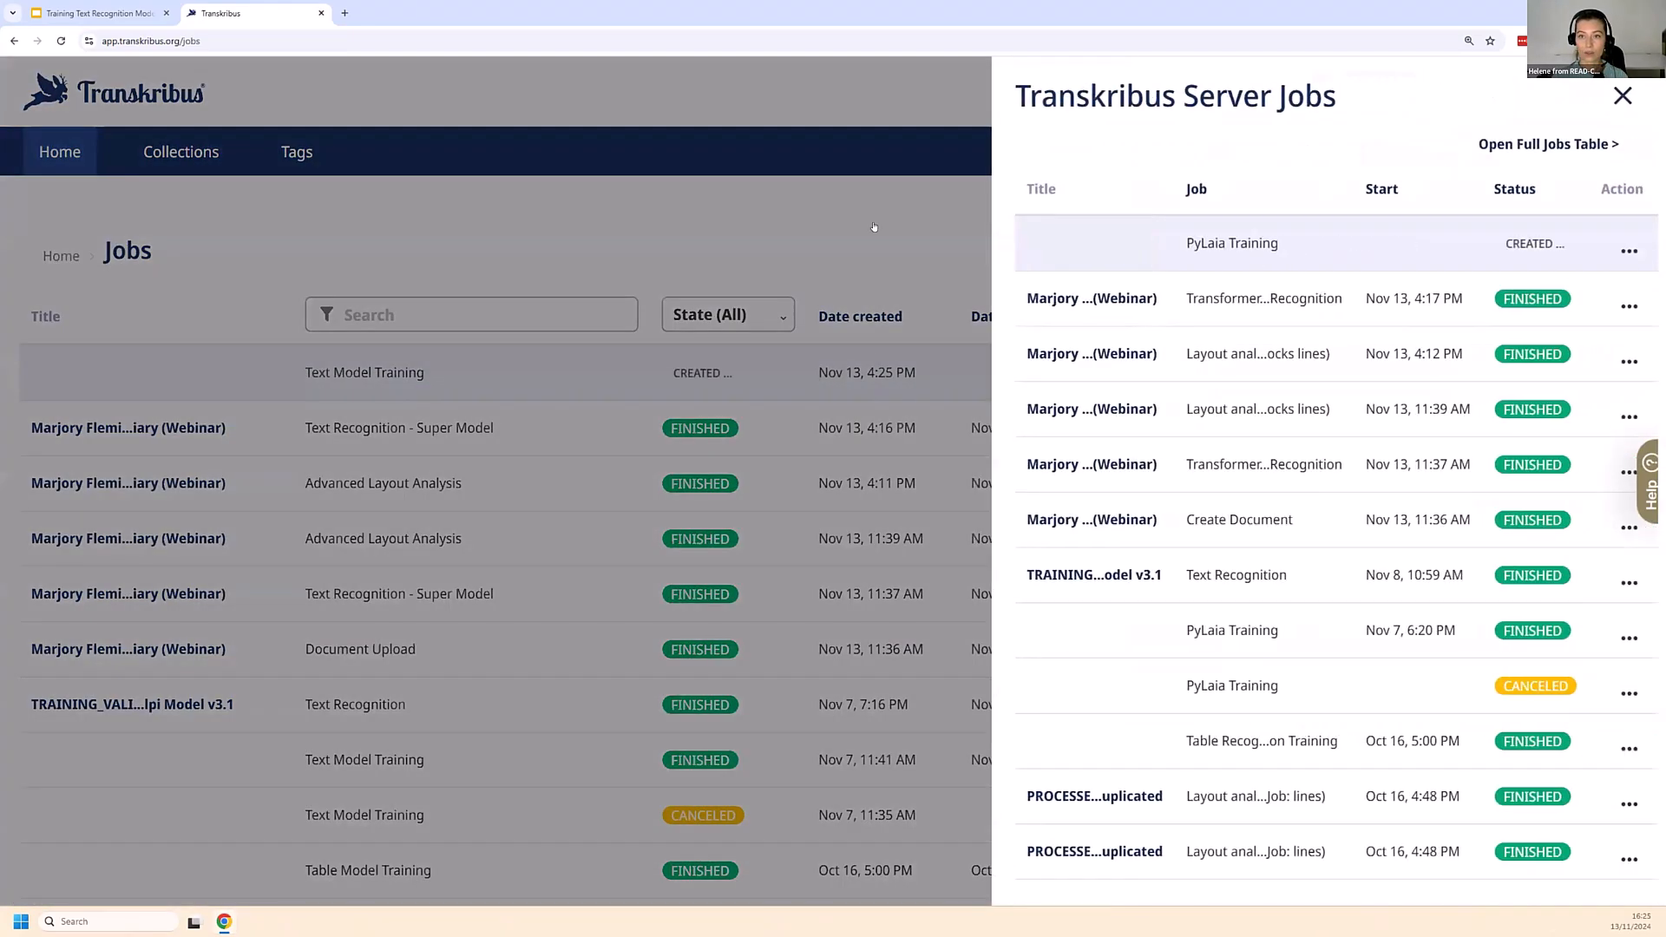
click(569, 347)
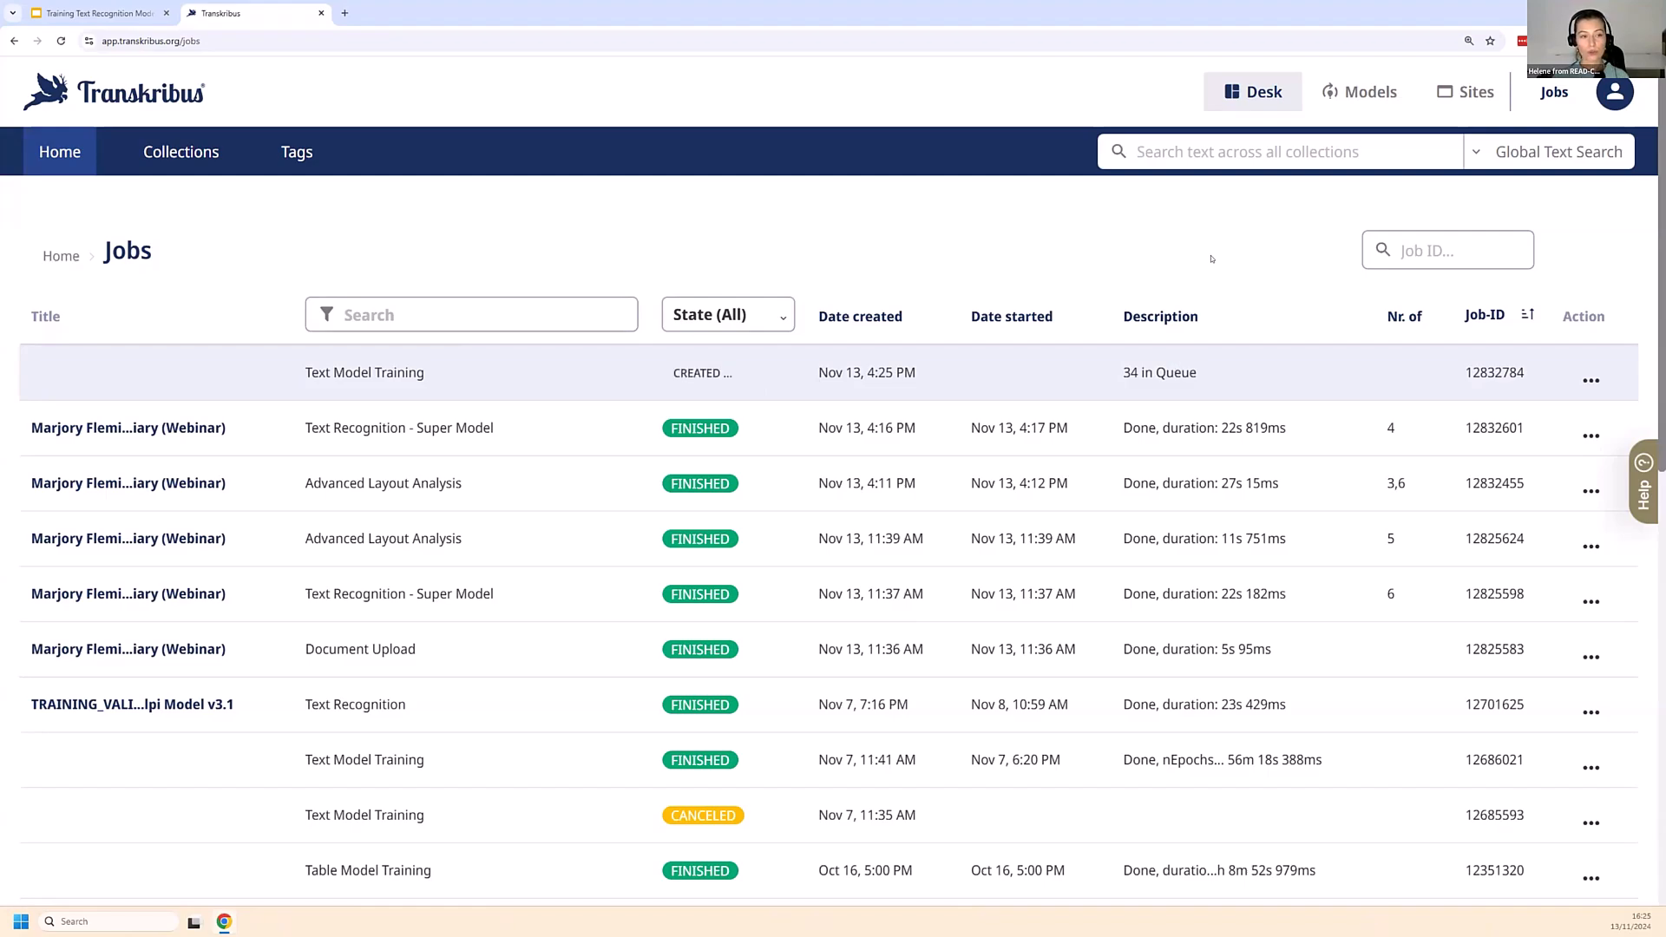
- Browse the trained models on the training dashboard and the private text recognition models in the models gallery
click(1347, 92)
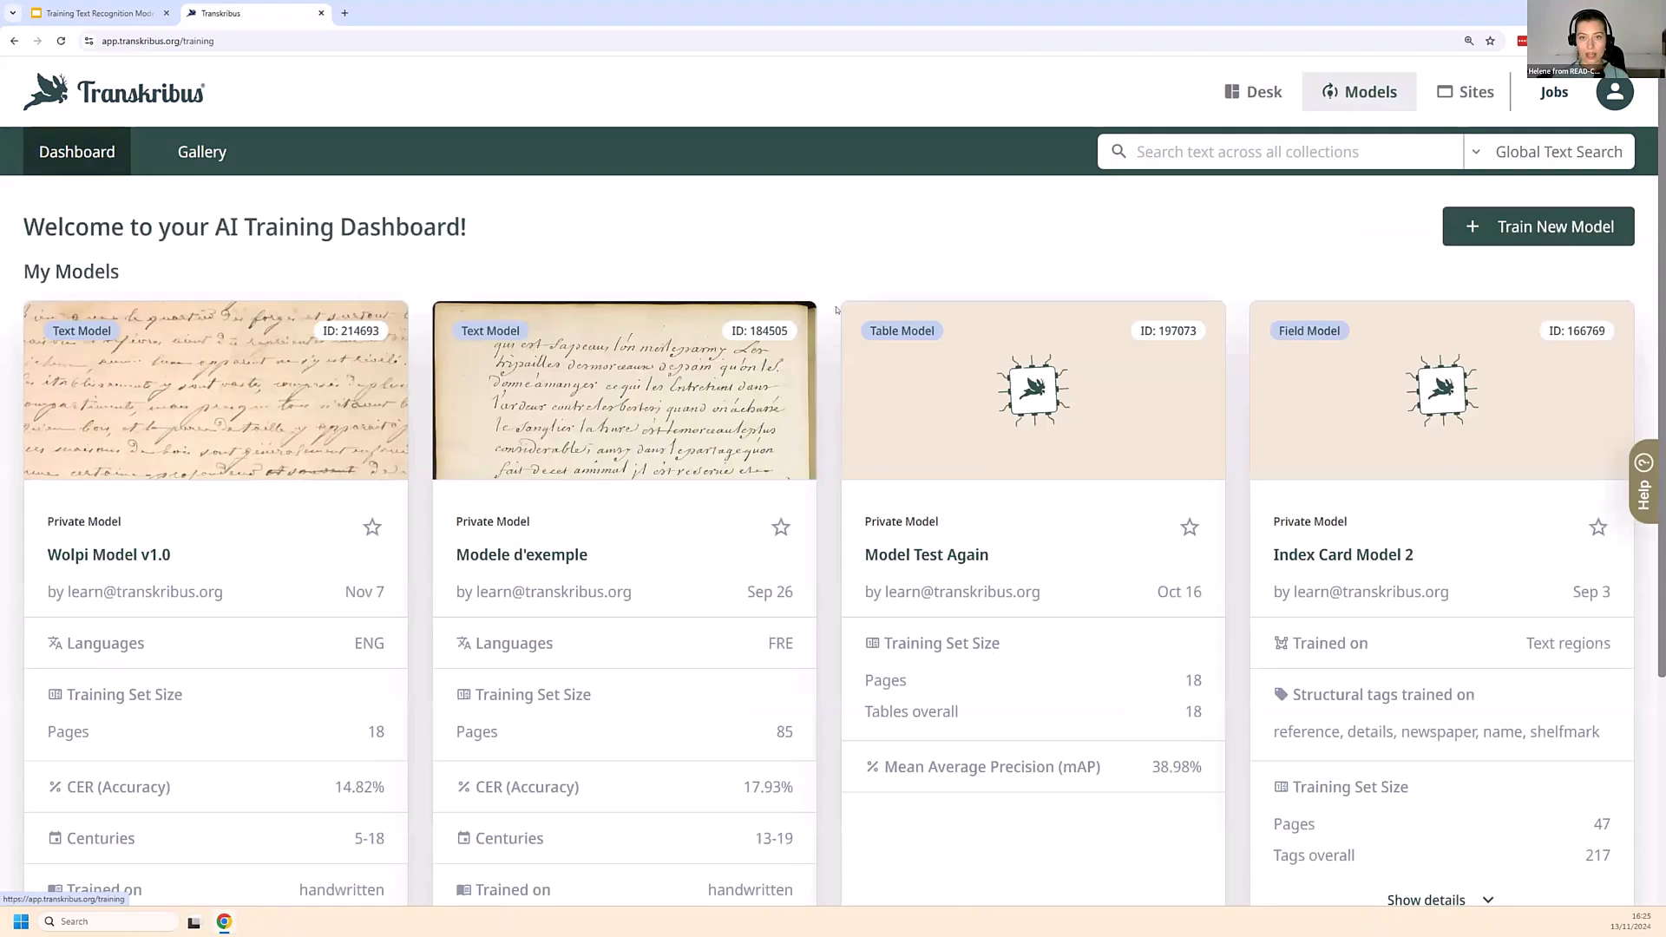
scroll(547, 326, down, 1)
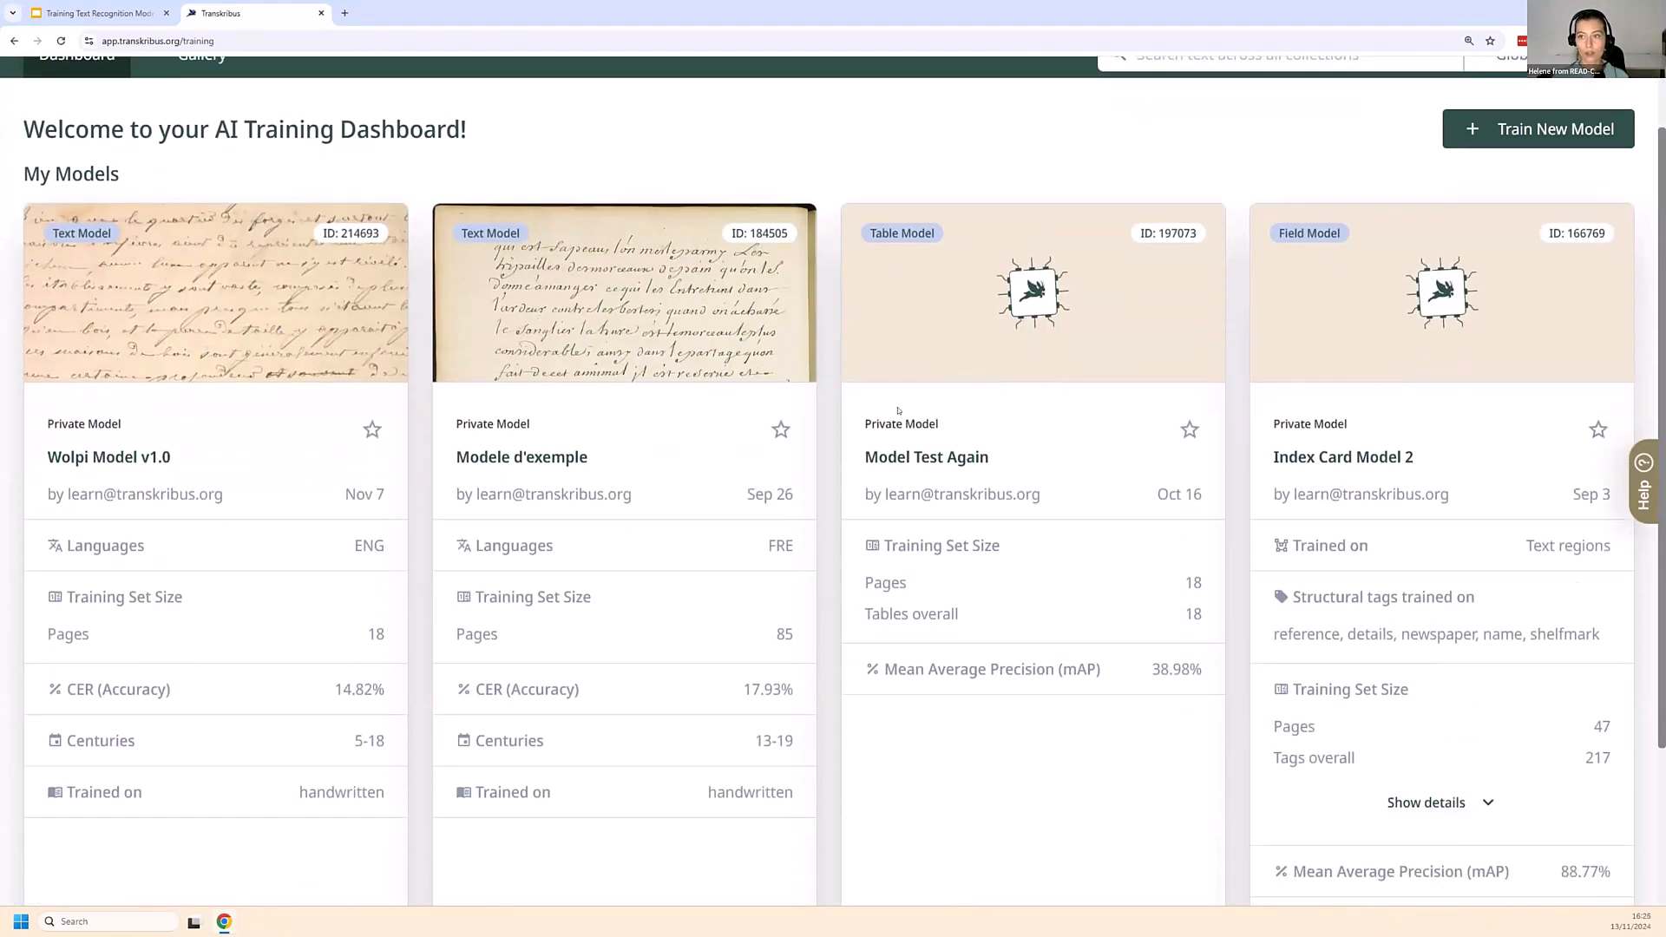
scroll(932, 411, up, 1)
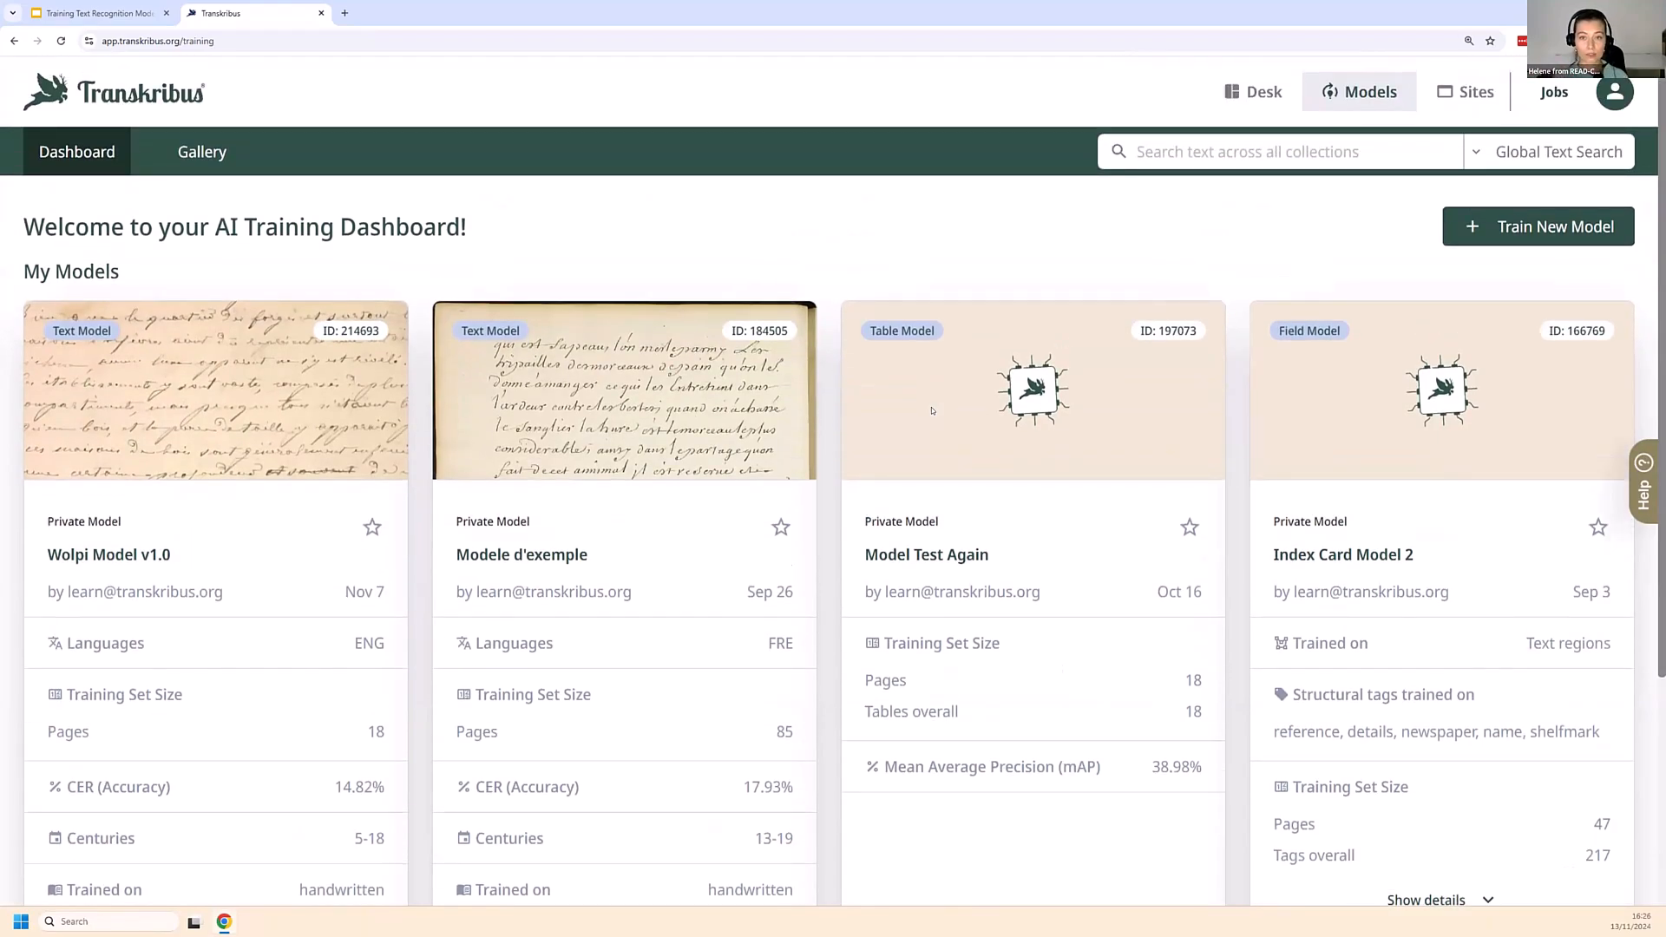
click(215, 154)
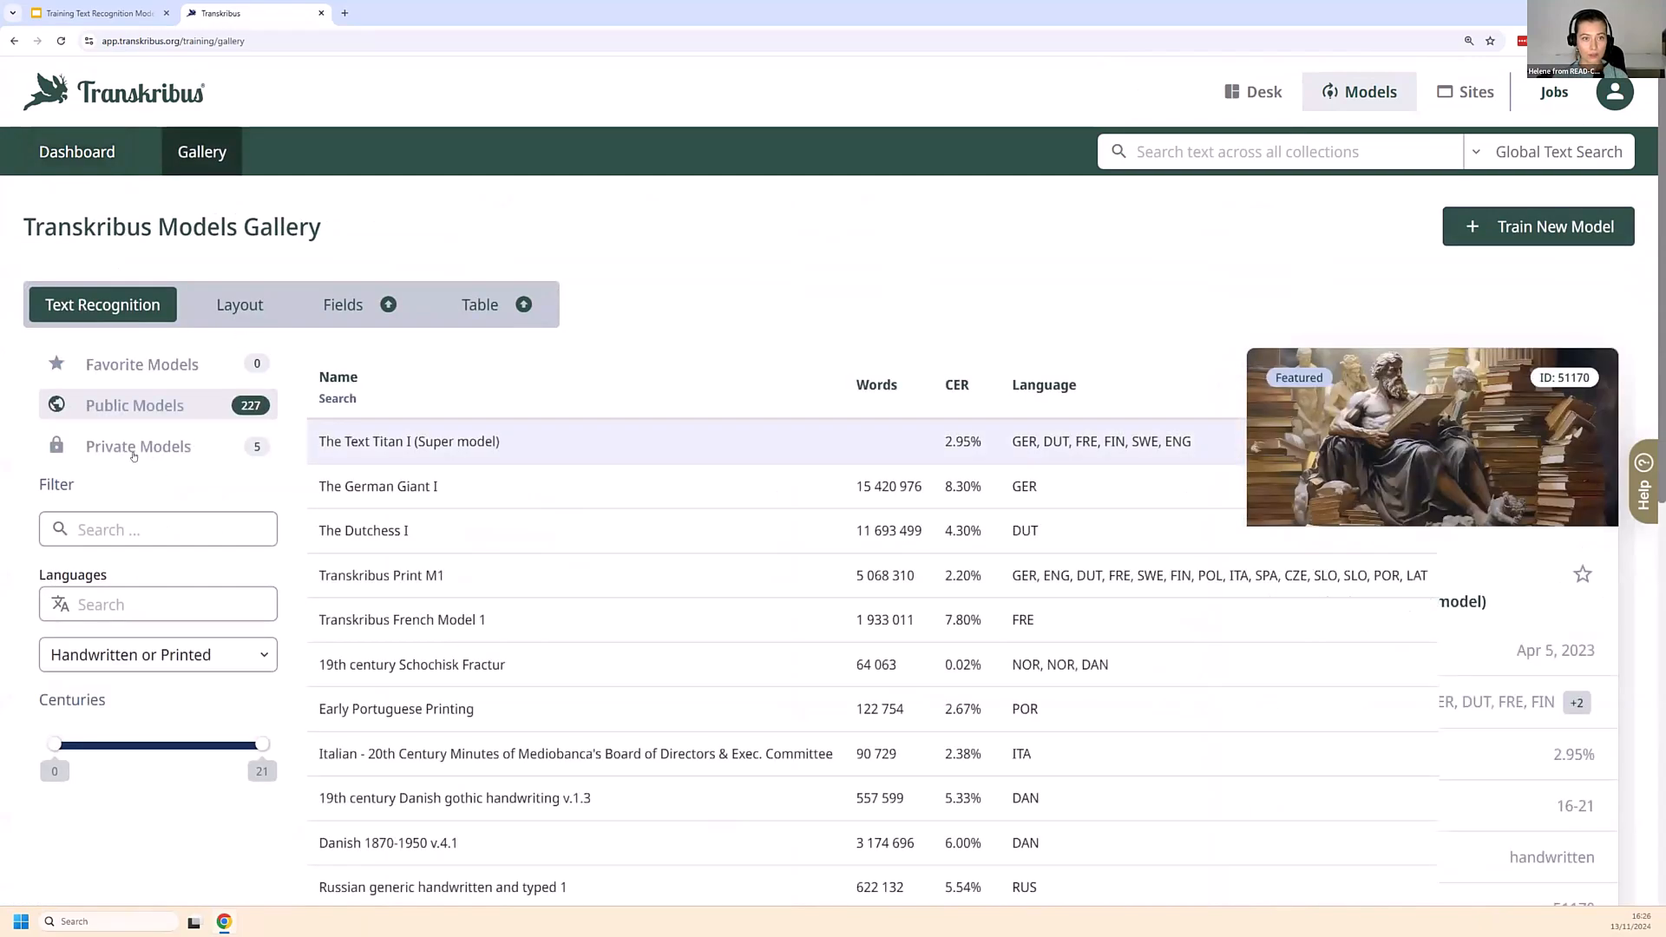
click(134, 449)
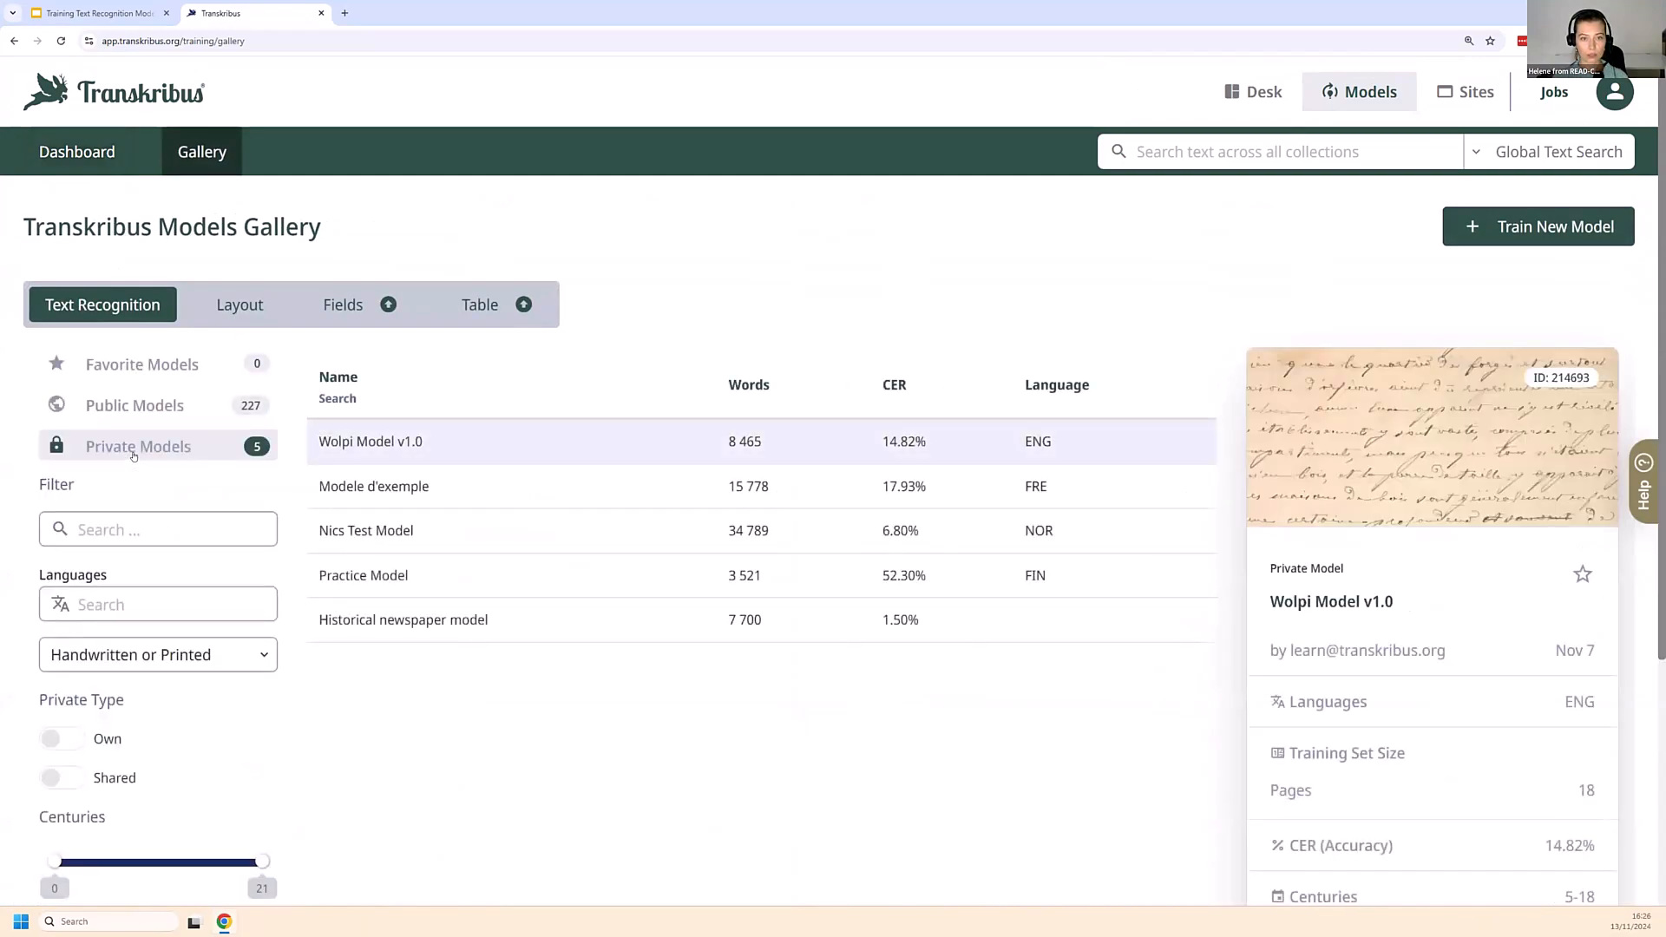
scroll(457, 531, down, 1)
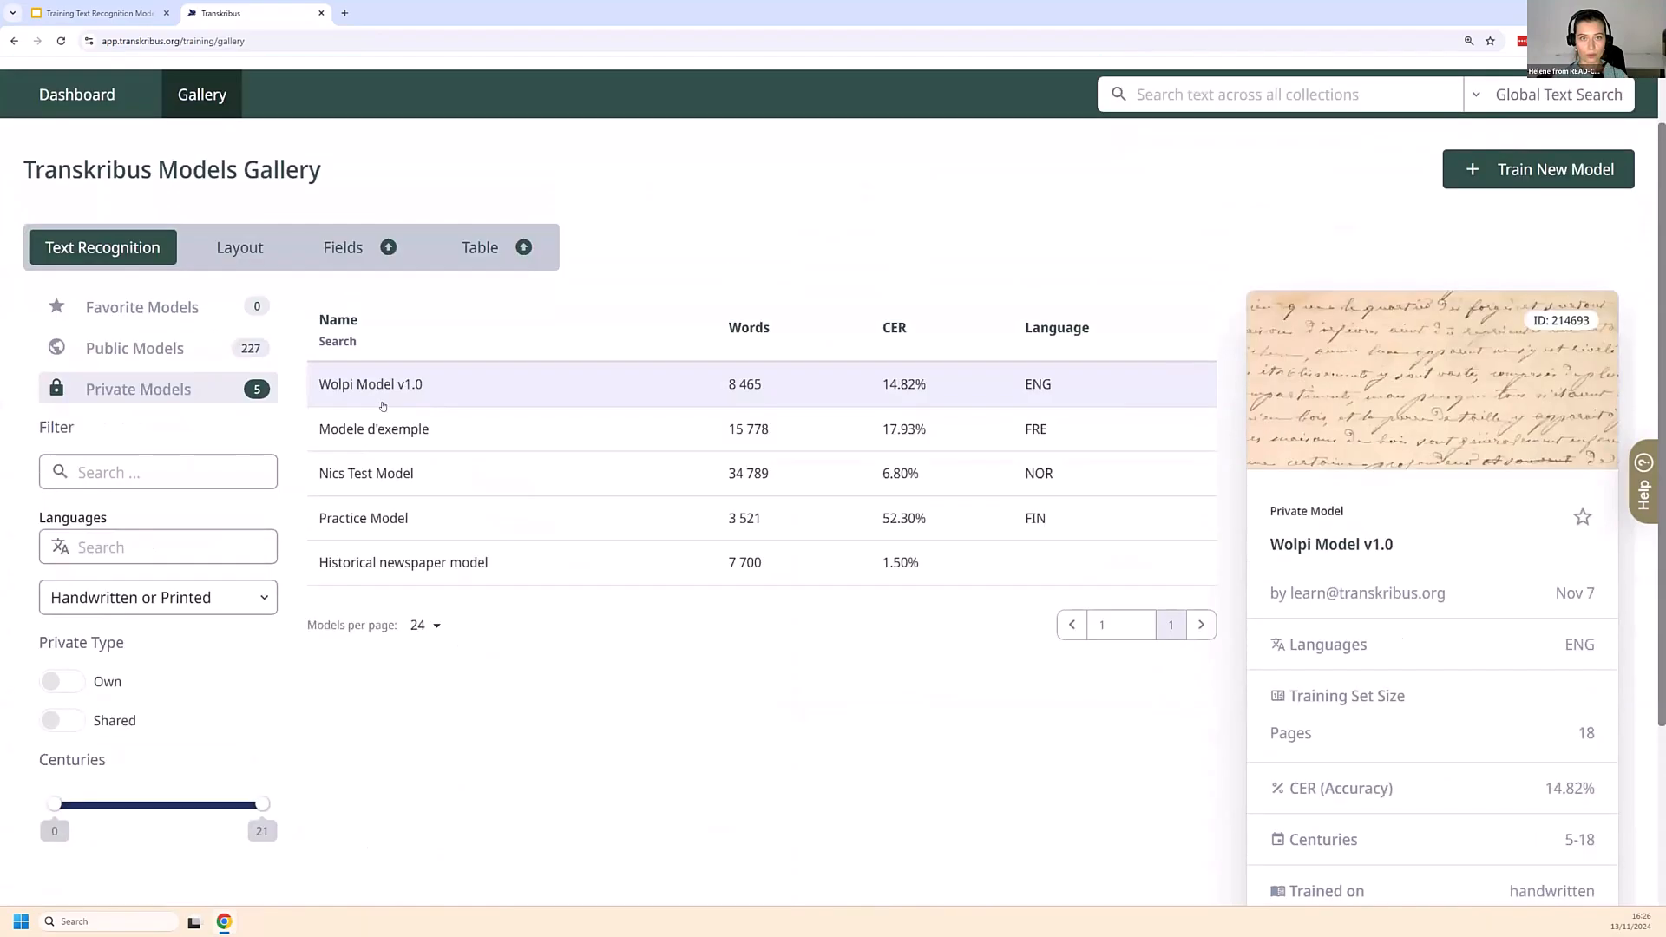
scroll(383, 402, up, 1)
- Open the description of Wolpi Model v1.0 from the training dashboard and inspect its CER value
click(103, 146)
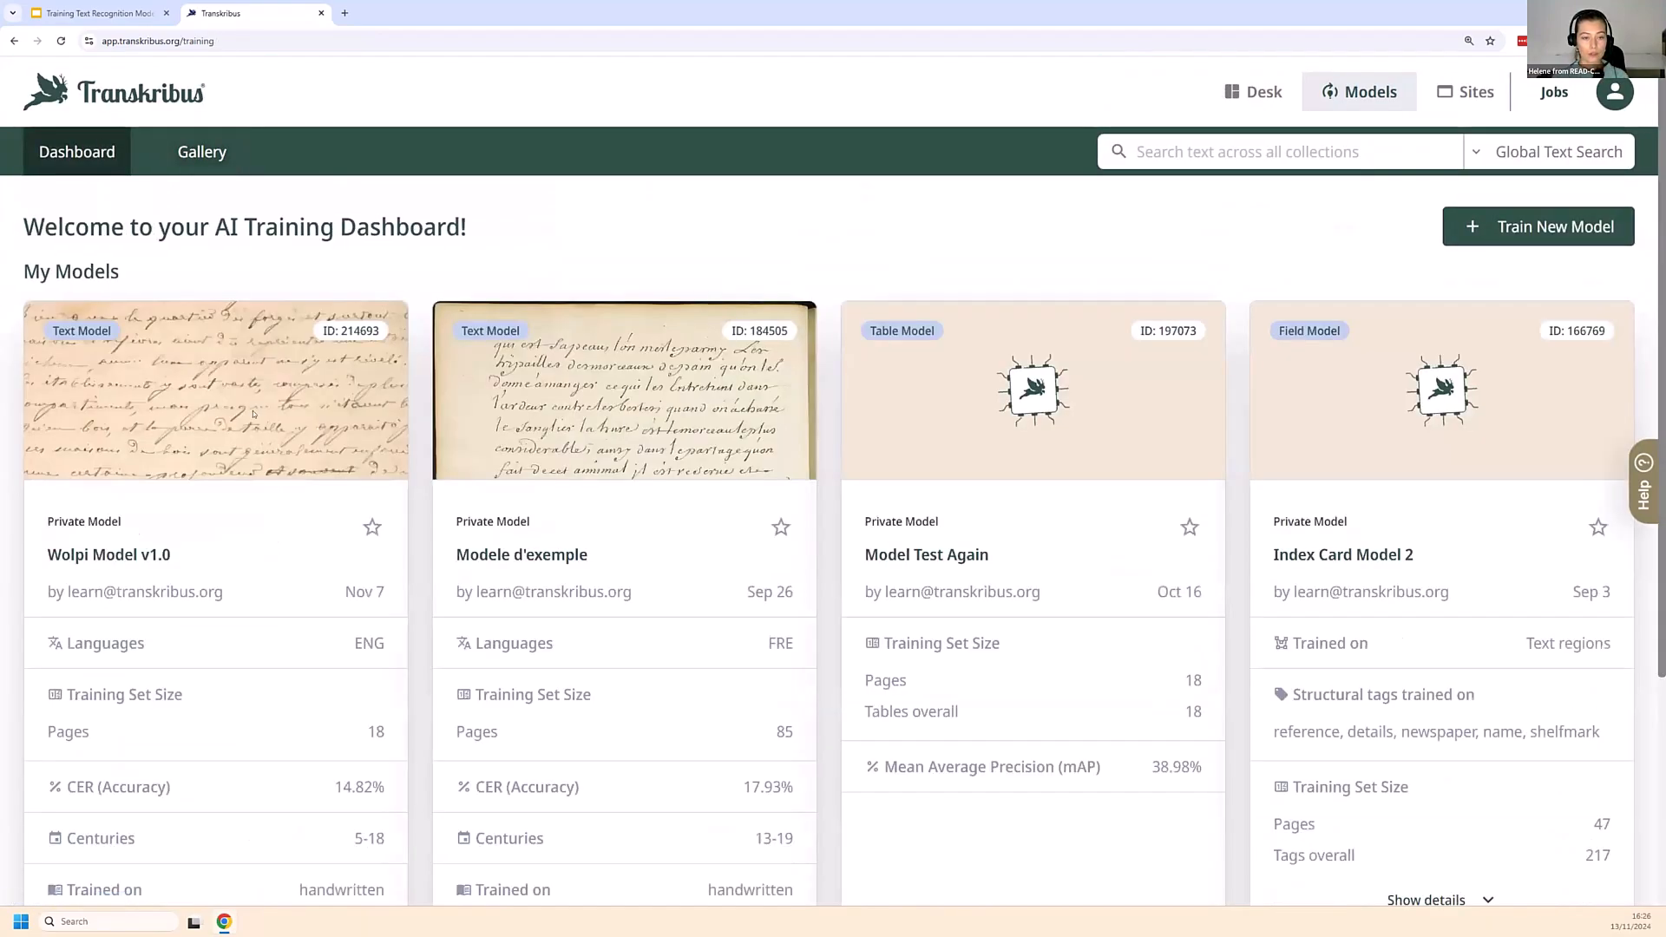
scroll(253, 414, down, 3)
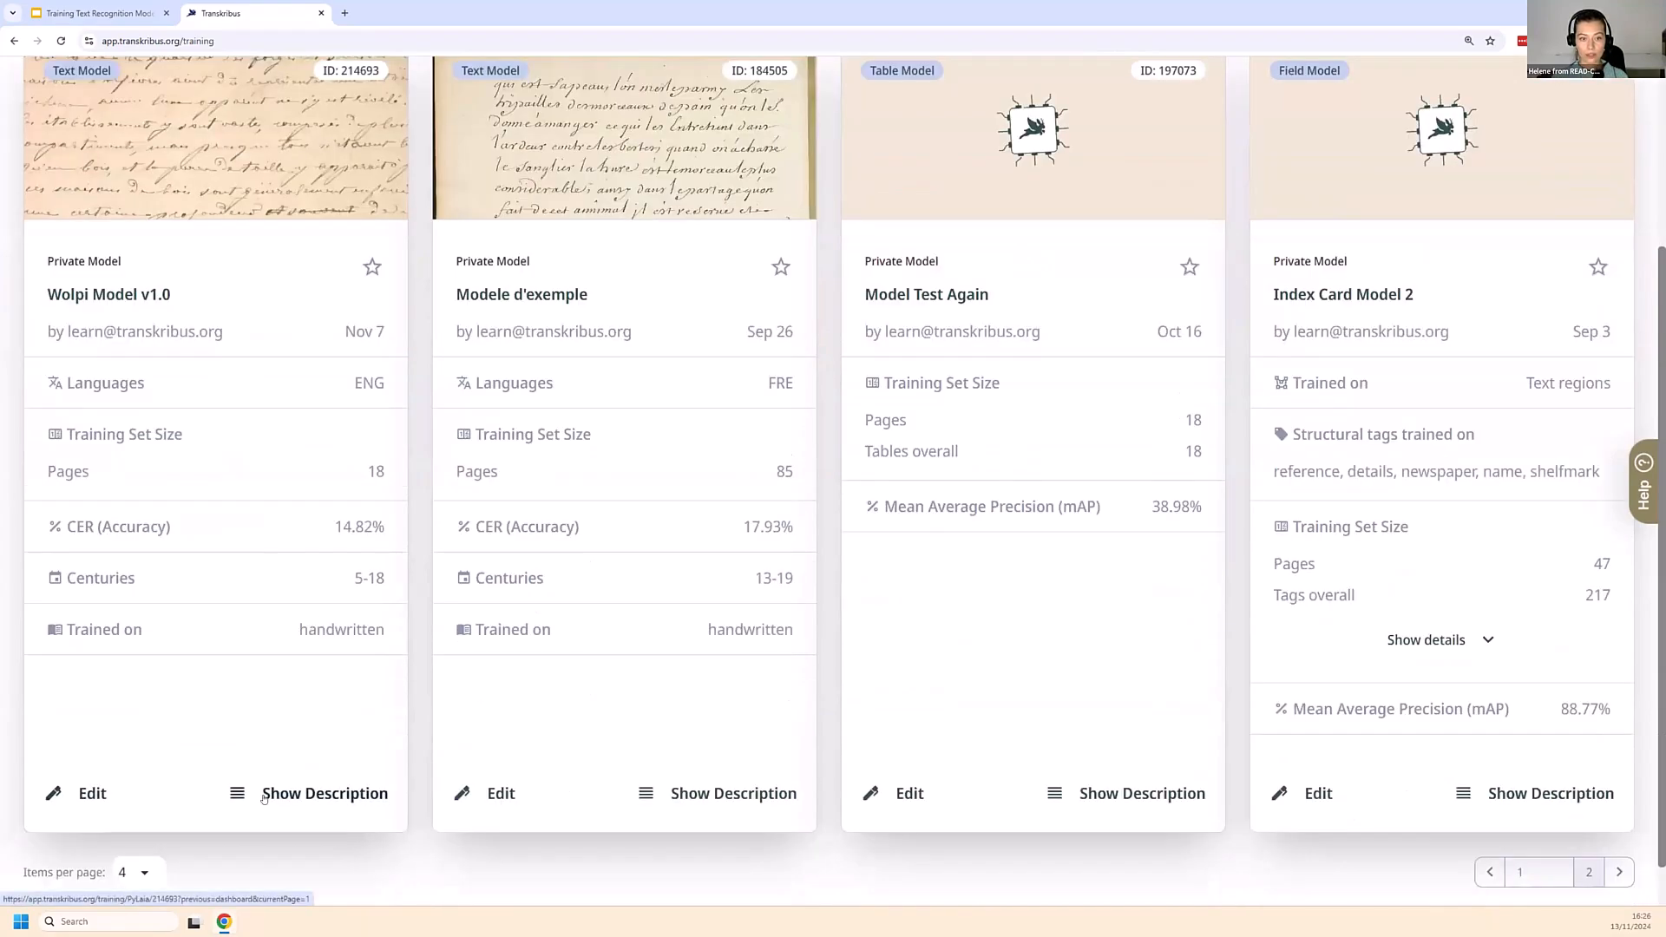
click(265, 797)
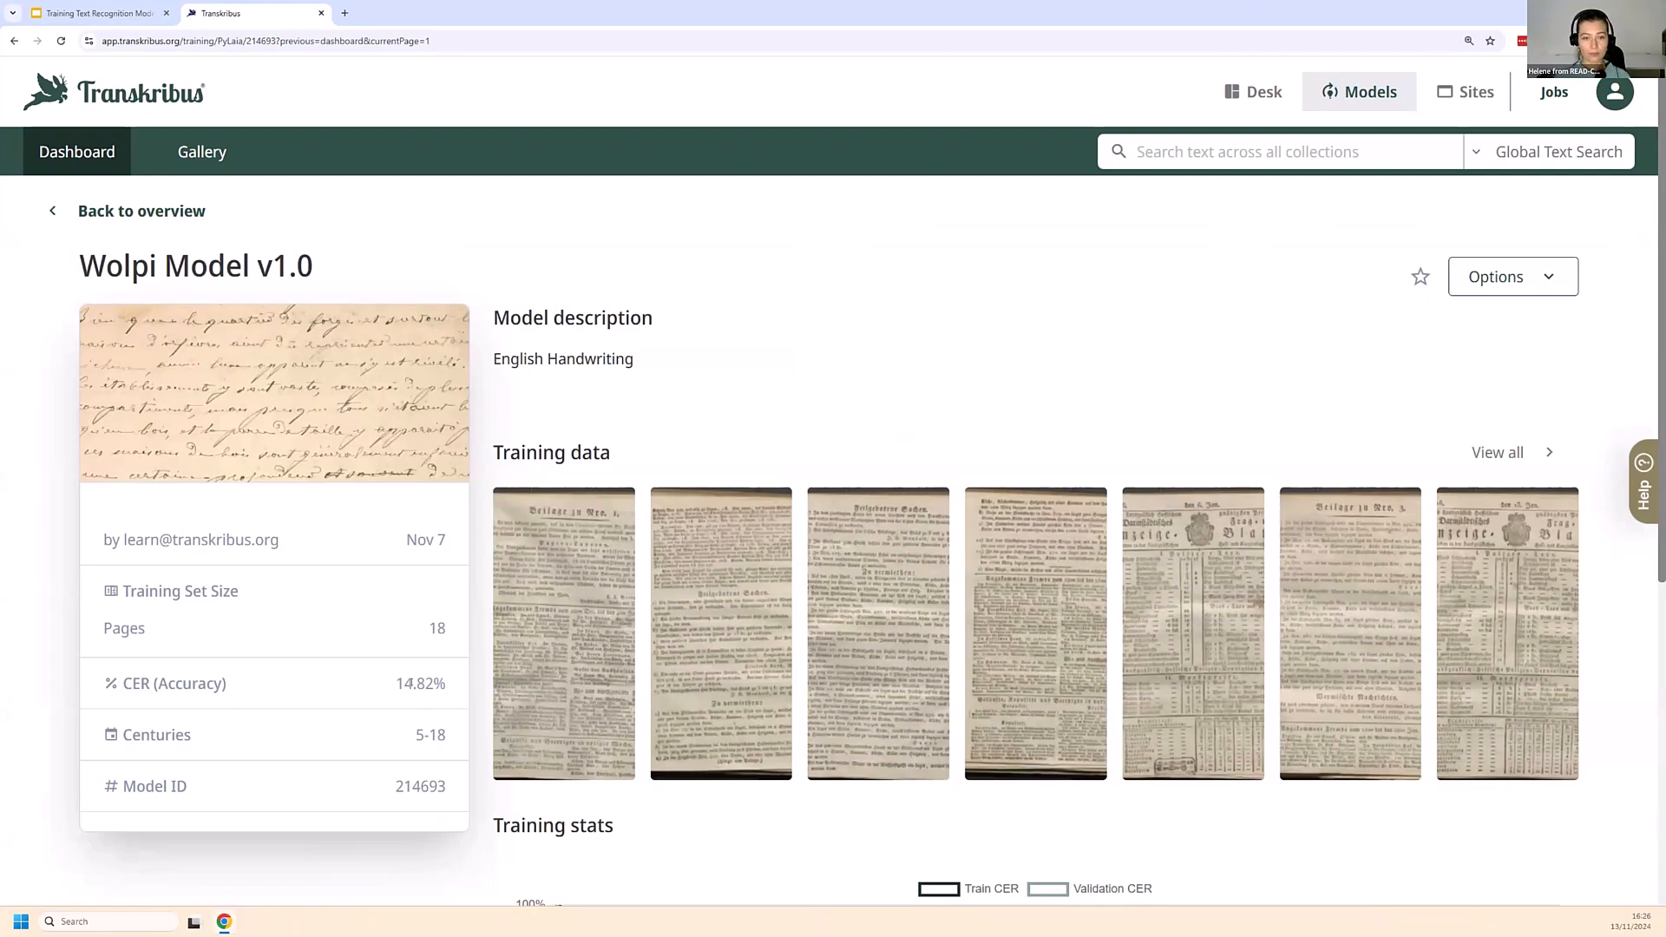
drag(392, 683, 435, 684)
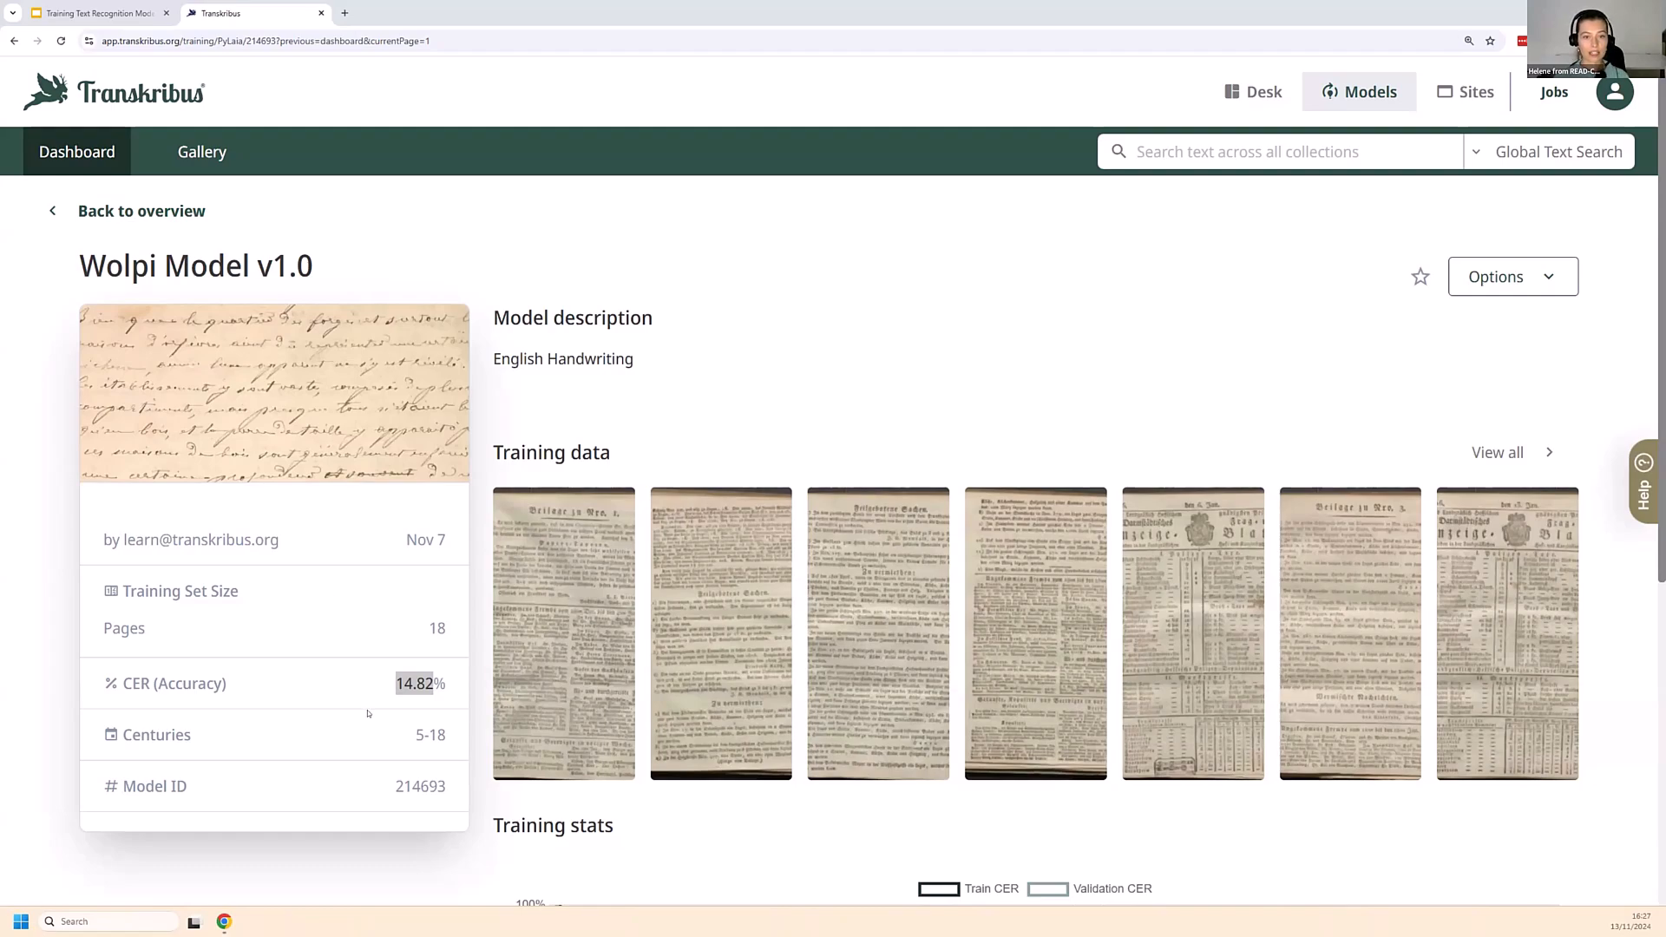
click(388, 681)
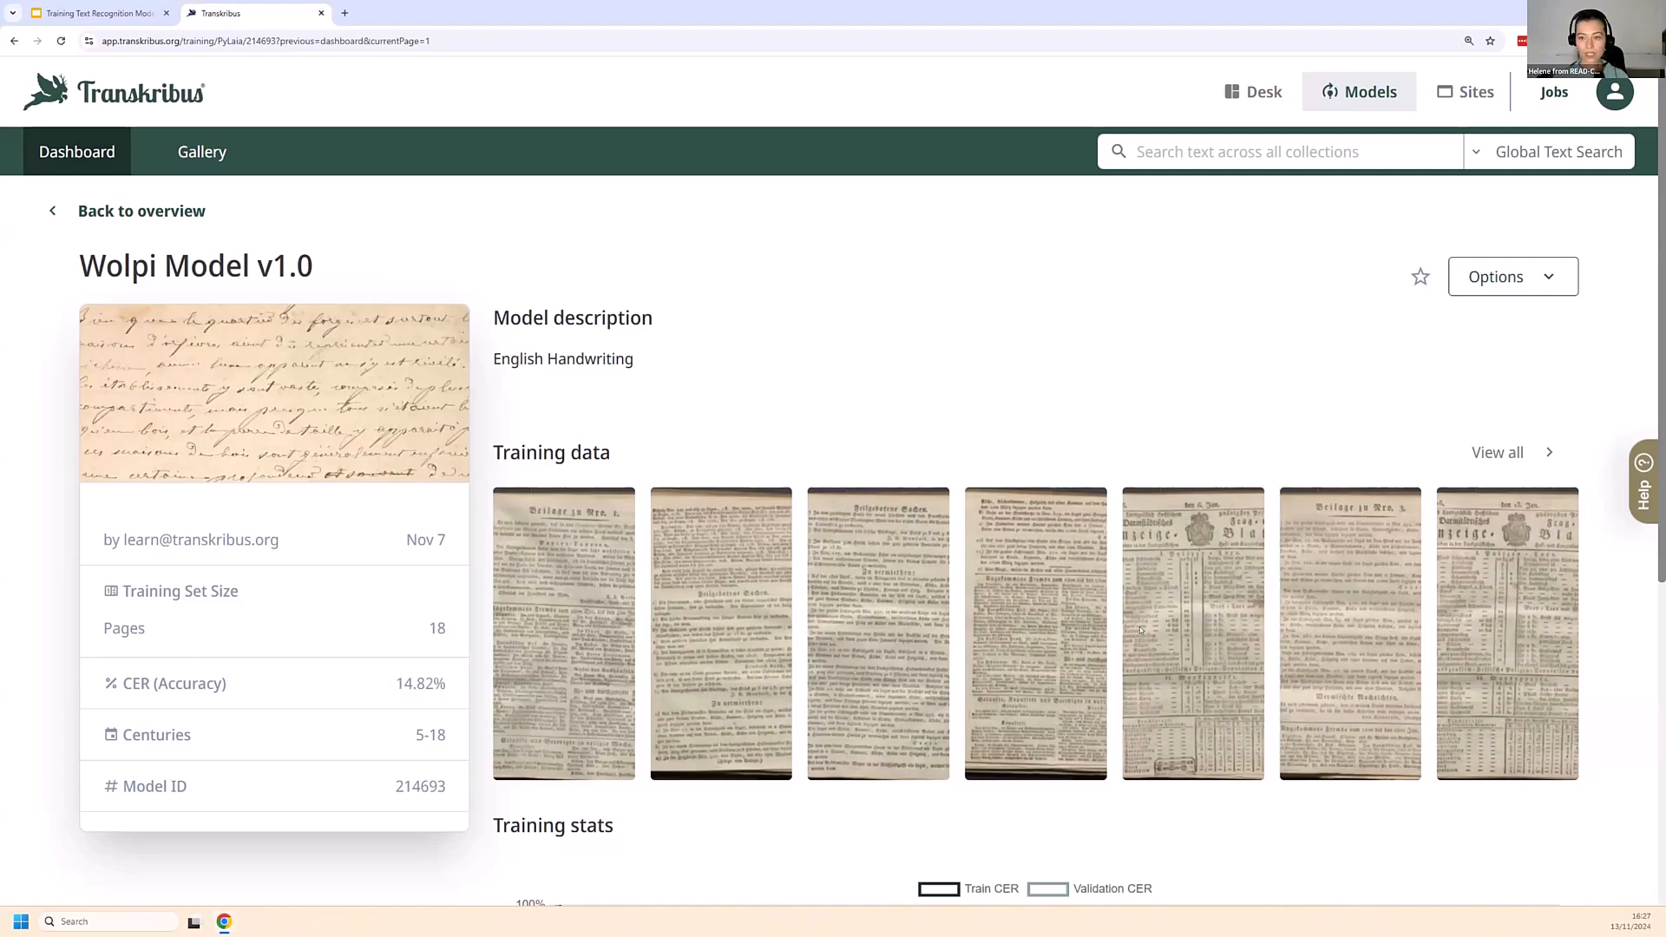
- Examine the train and validation CER curves in the training stats of Wolpi Model v1.0
scroll(1140, 630, down, 6)
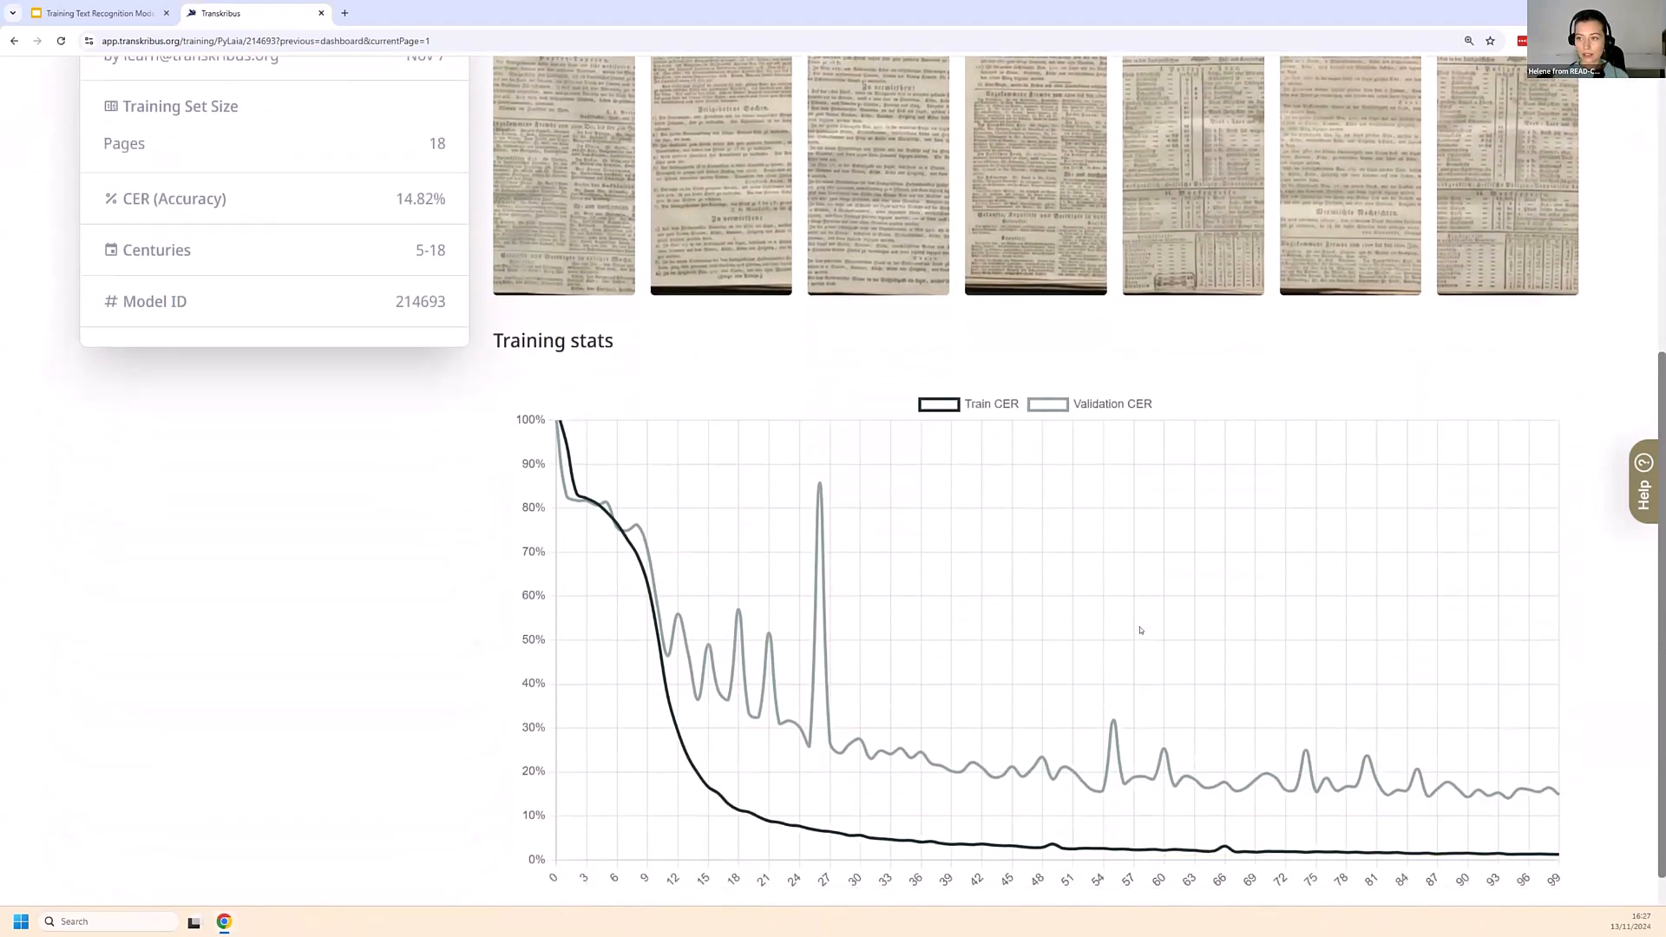
scroll(1140, 630, down, 1)
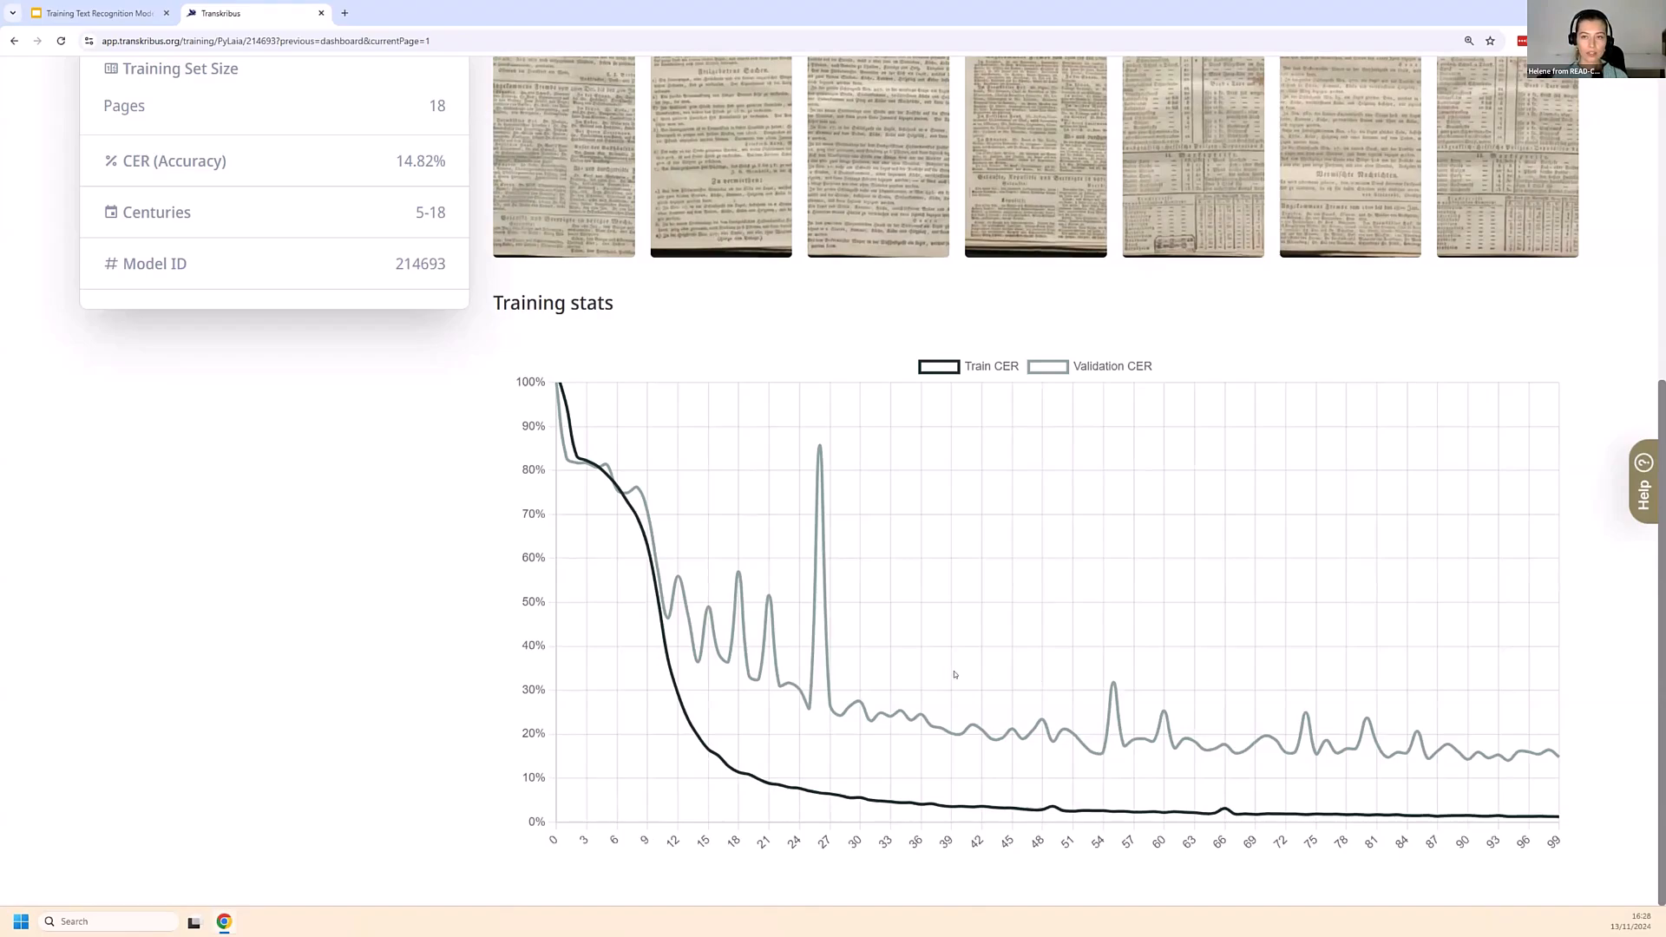
scroll(845, 695, up, 1)
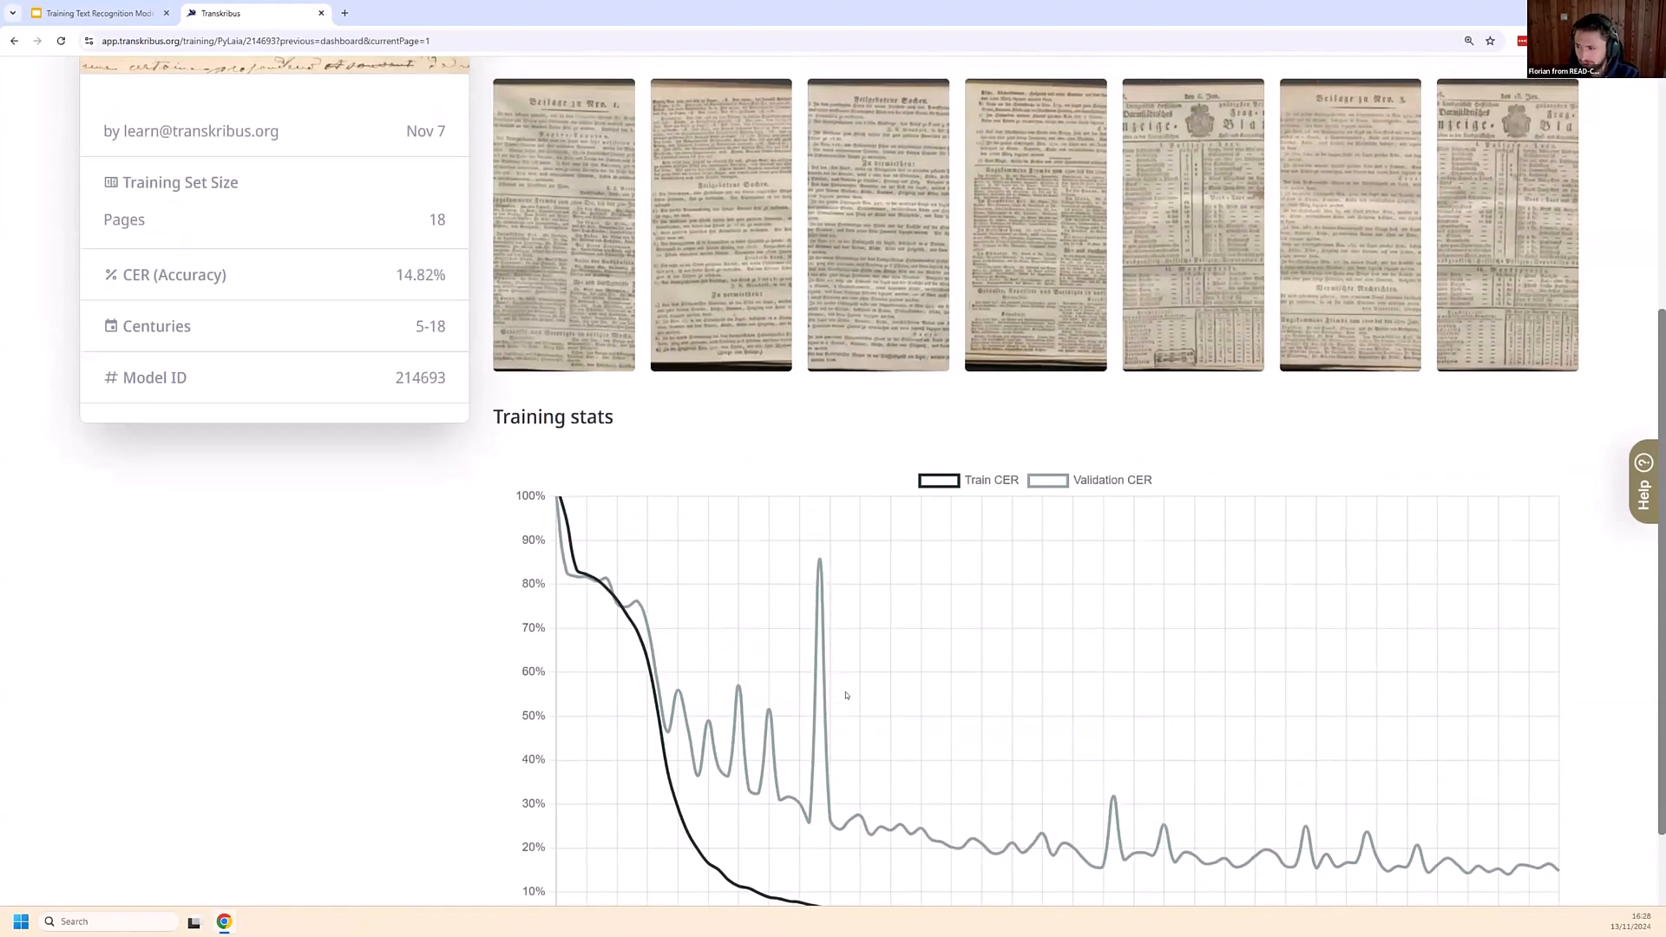
scroll(846, 694, down, 1)
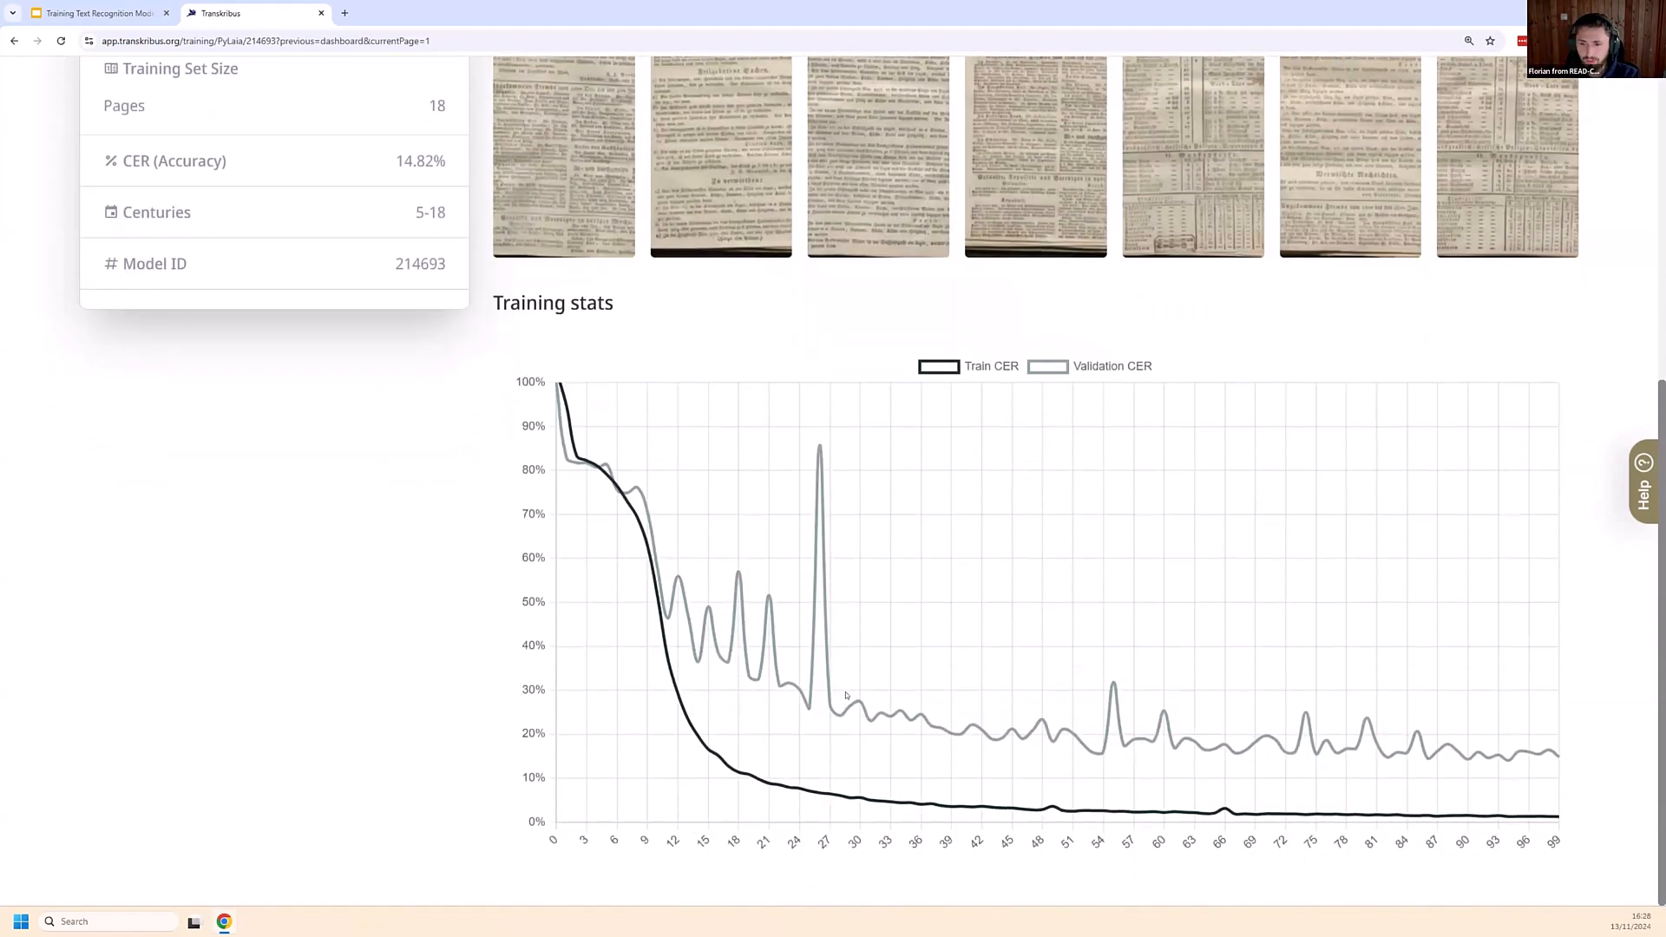
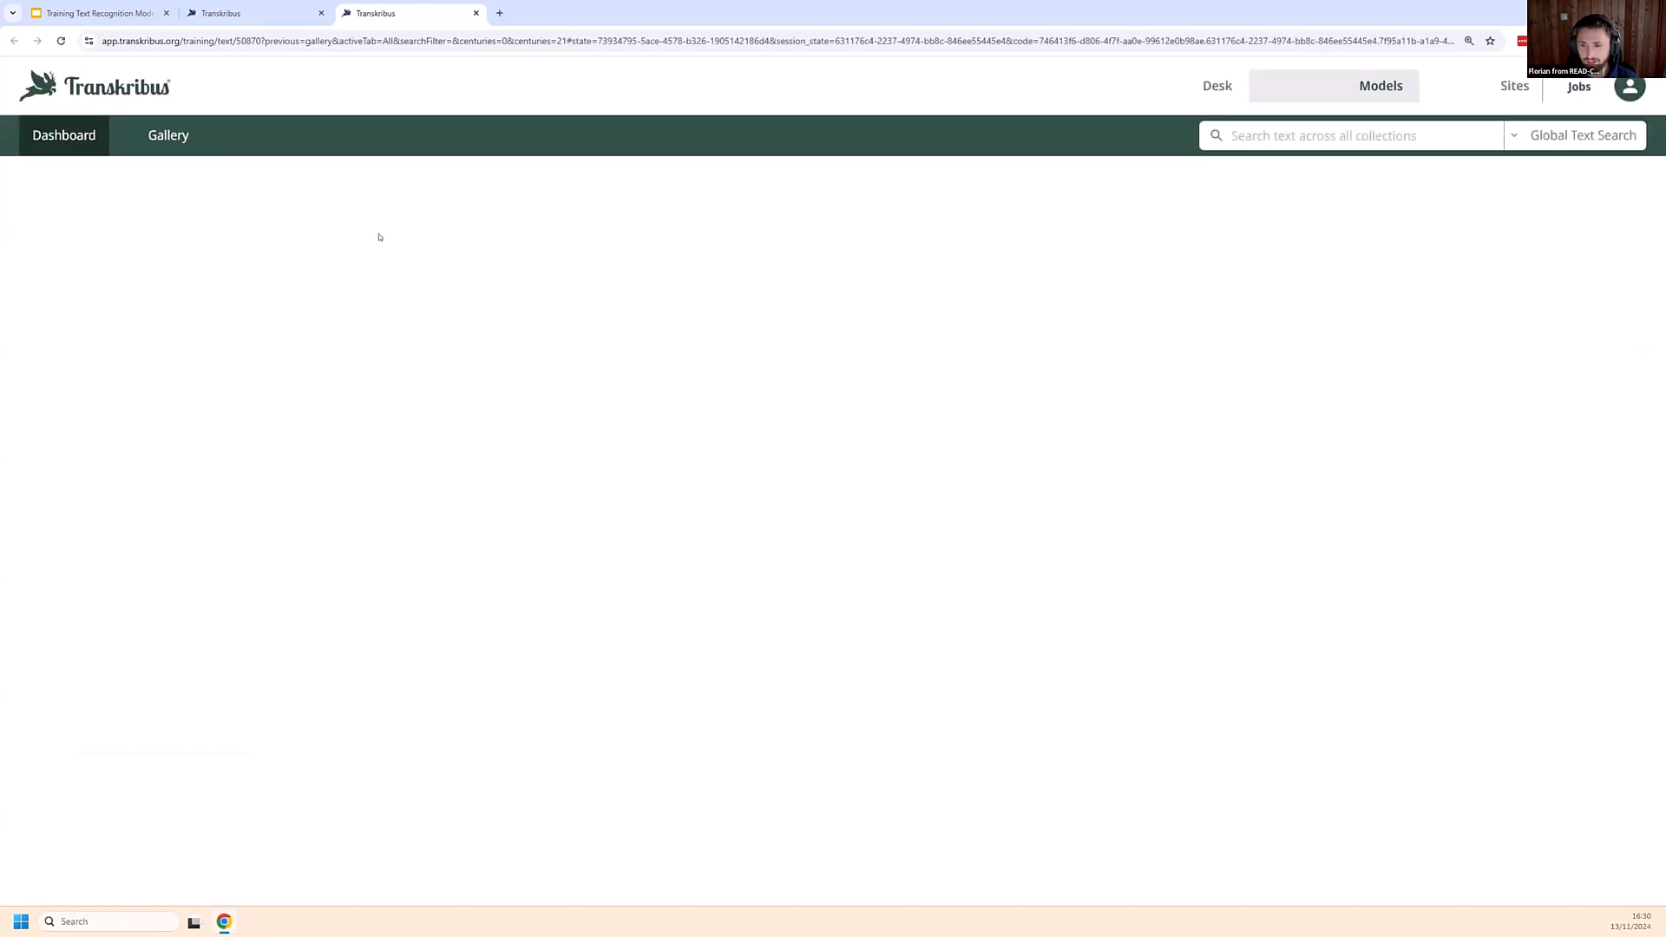
- Compare the training stats of the public models The German Giant I and Early Portuguese Printing
scroll(907, 601, down, 2)
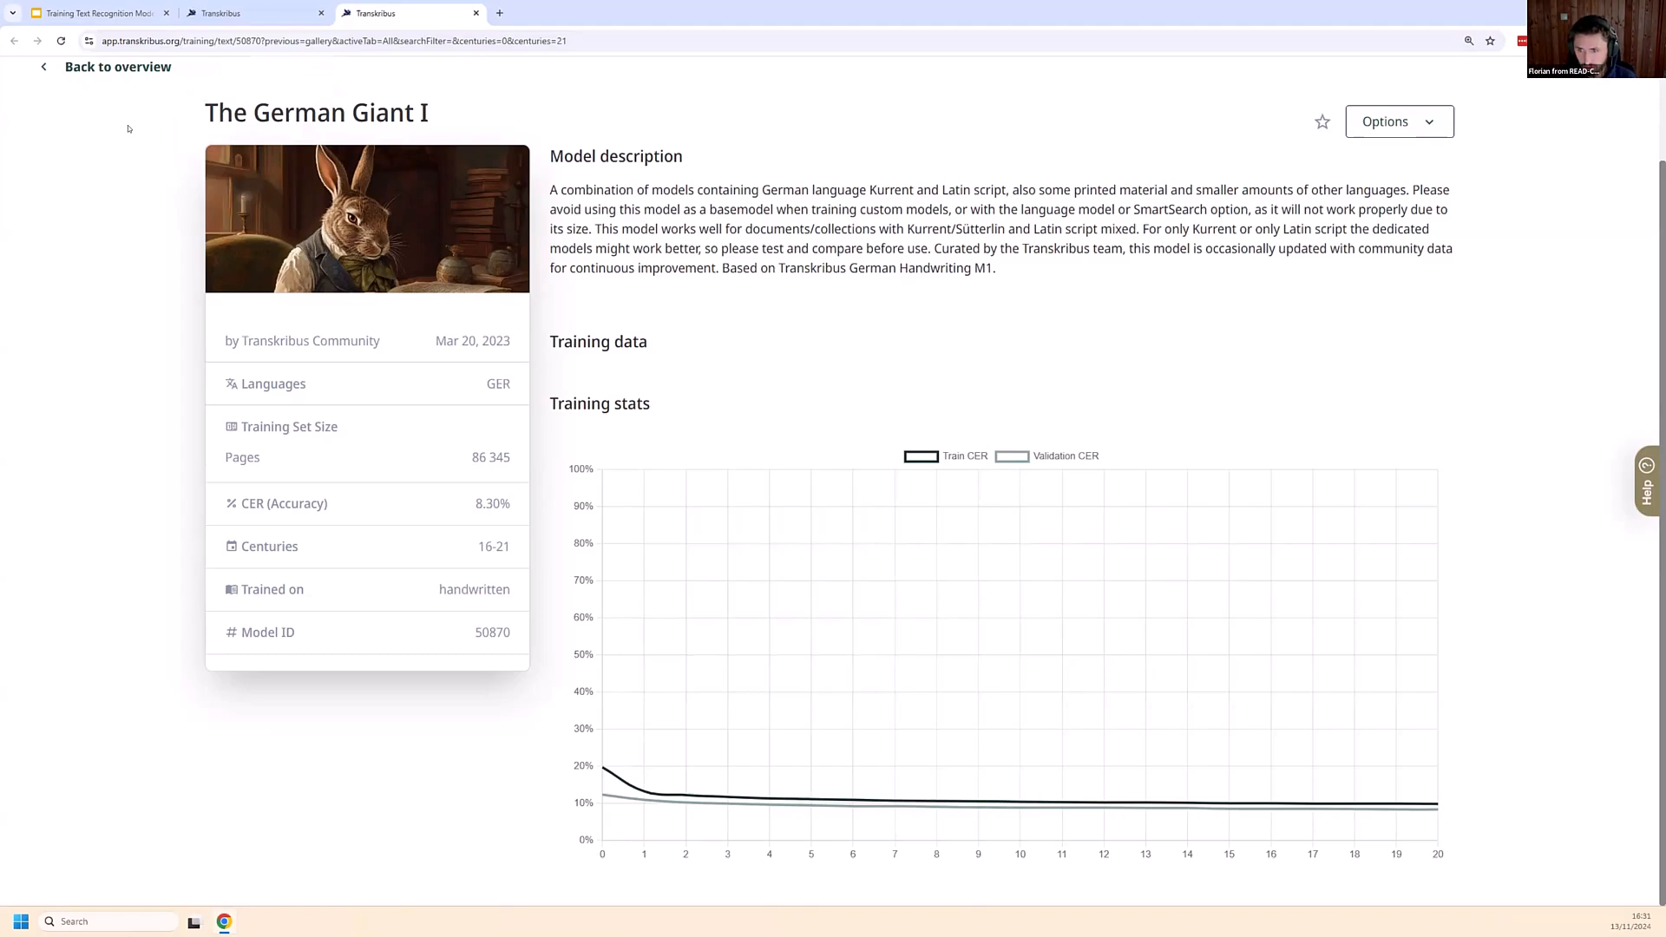
click(113, 76)
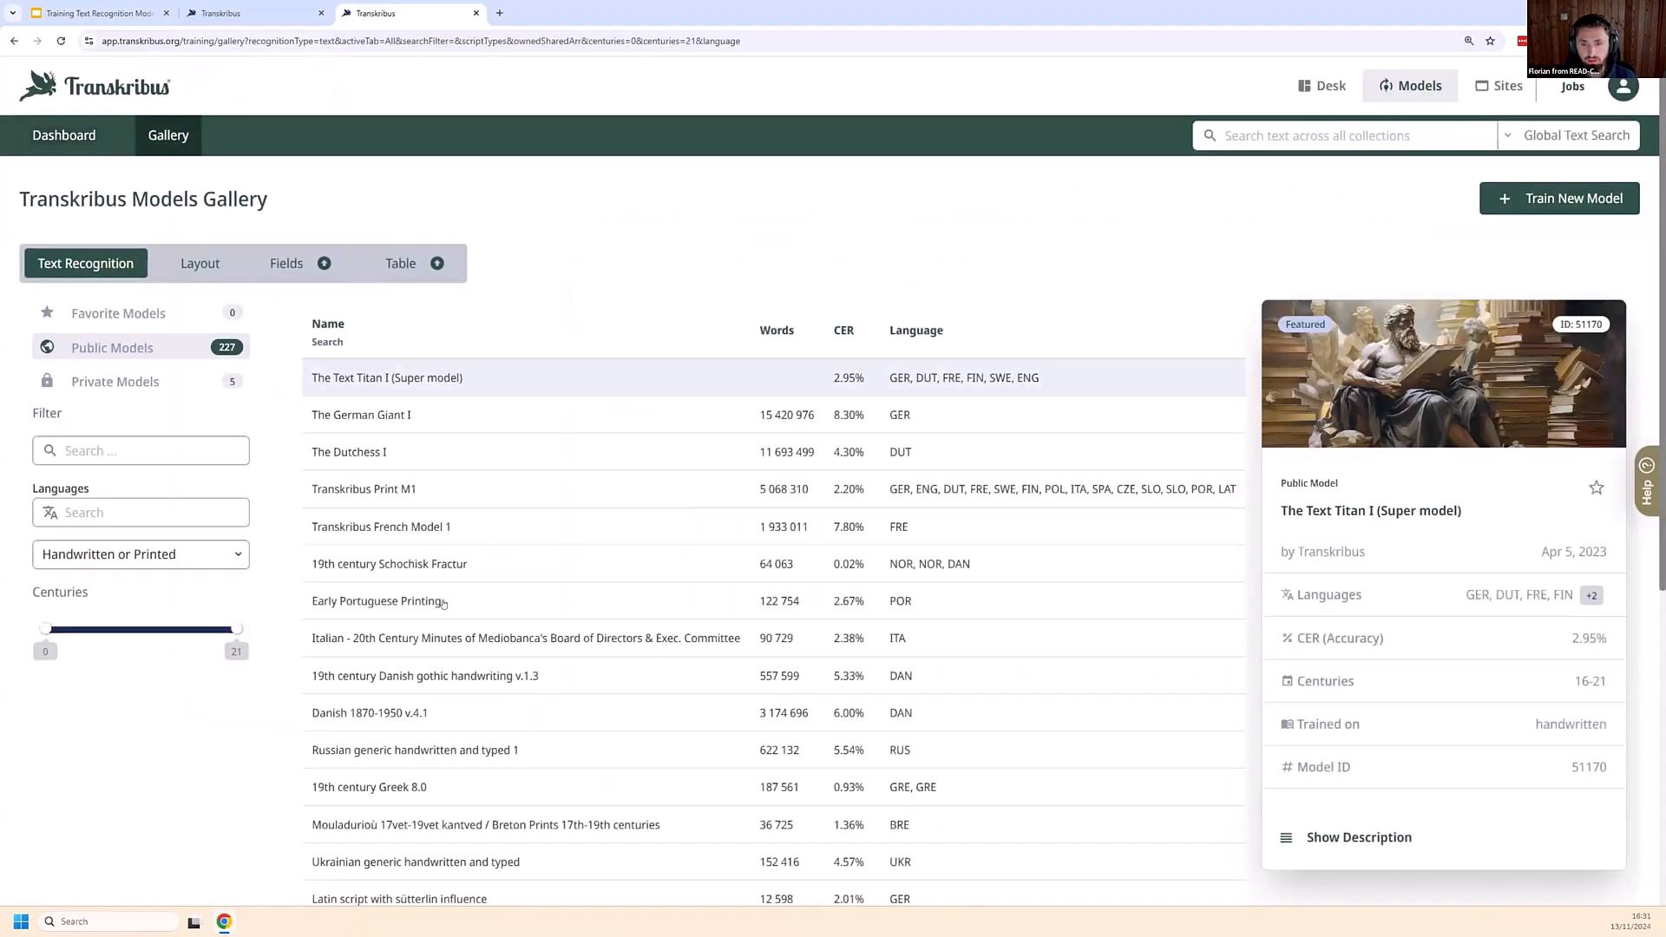
click(443, 603)
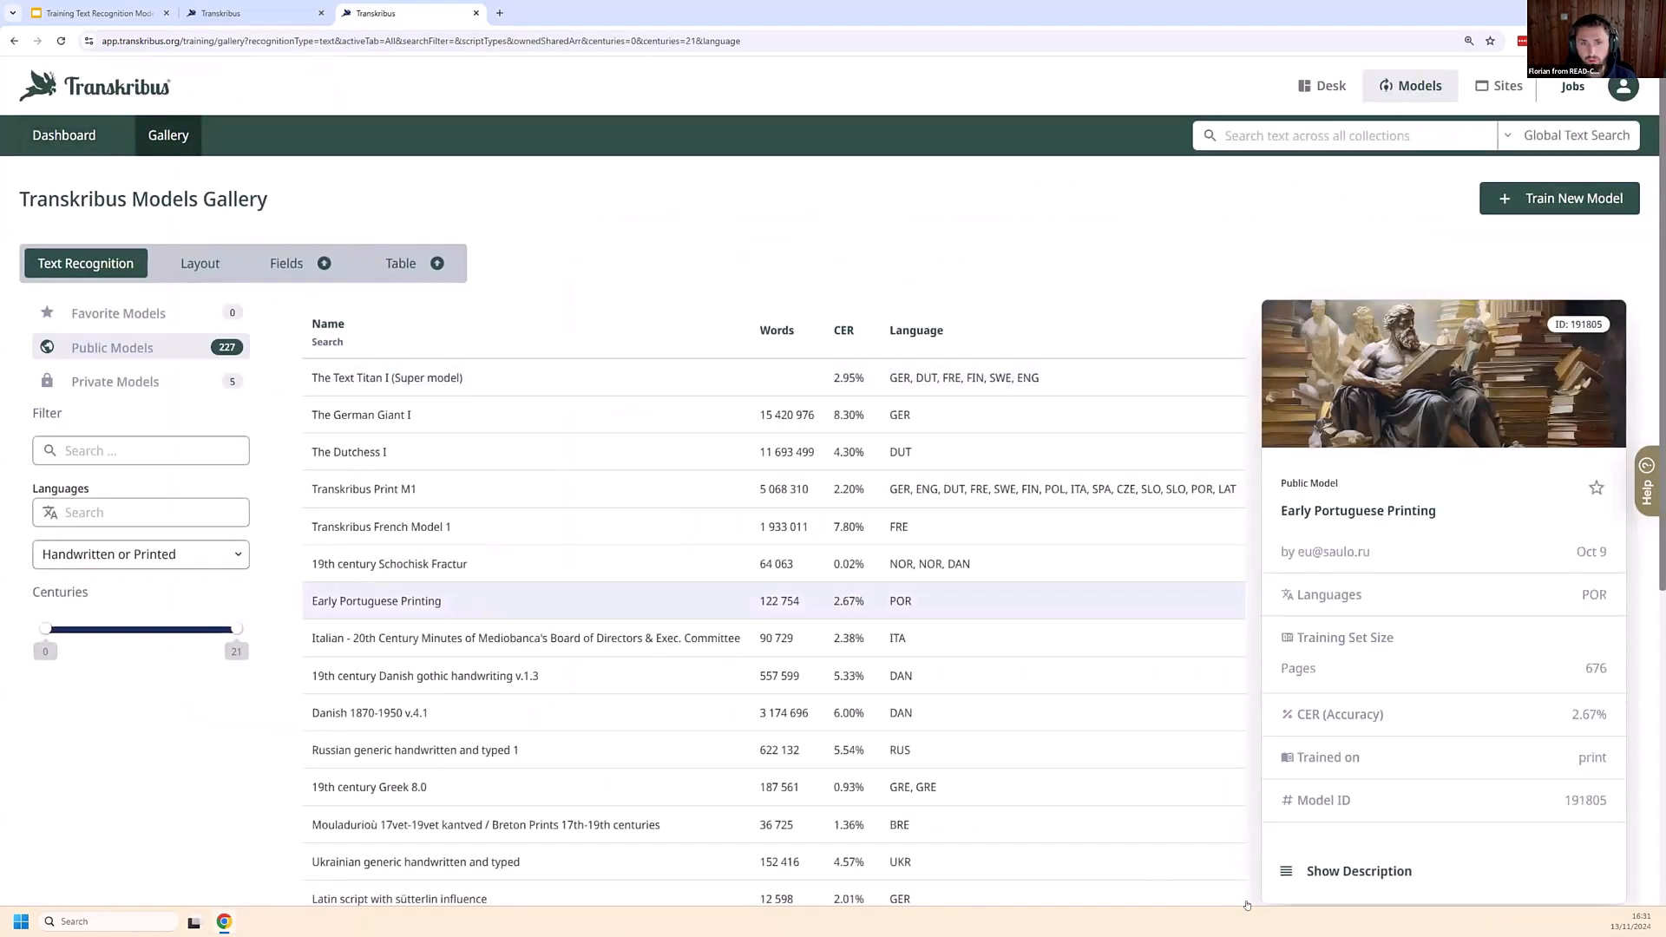
click(1303, 872)
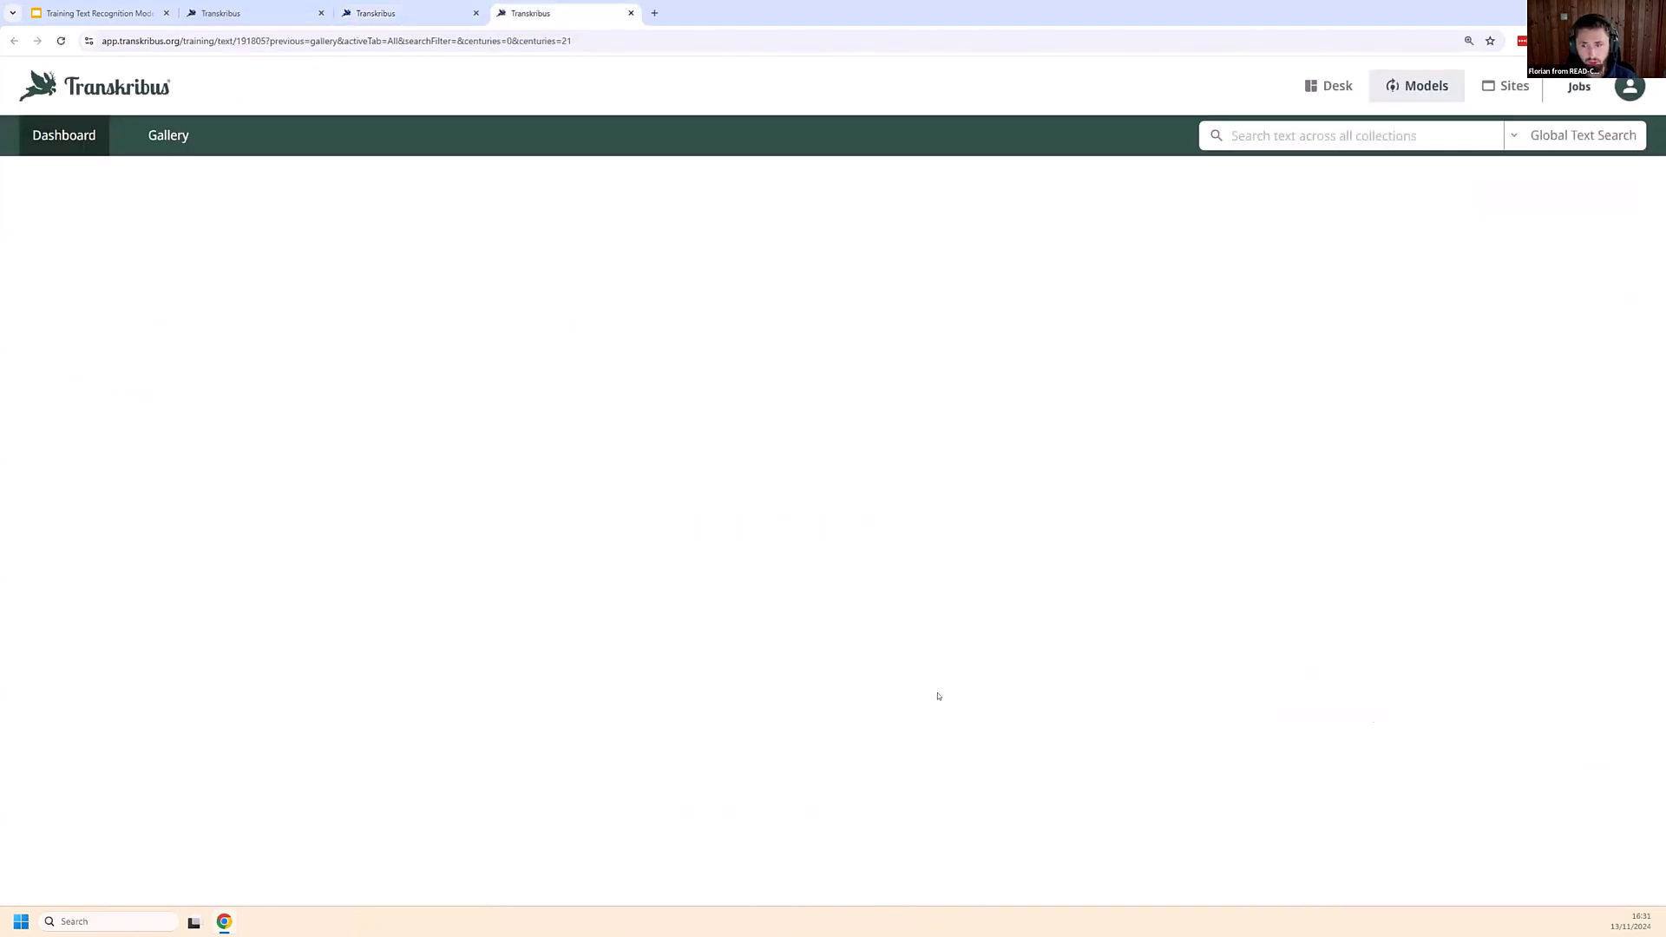
scroll(929, 798, down, 2)
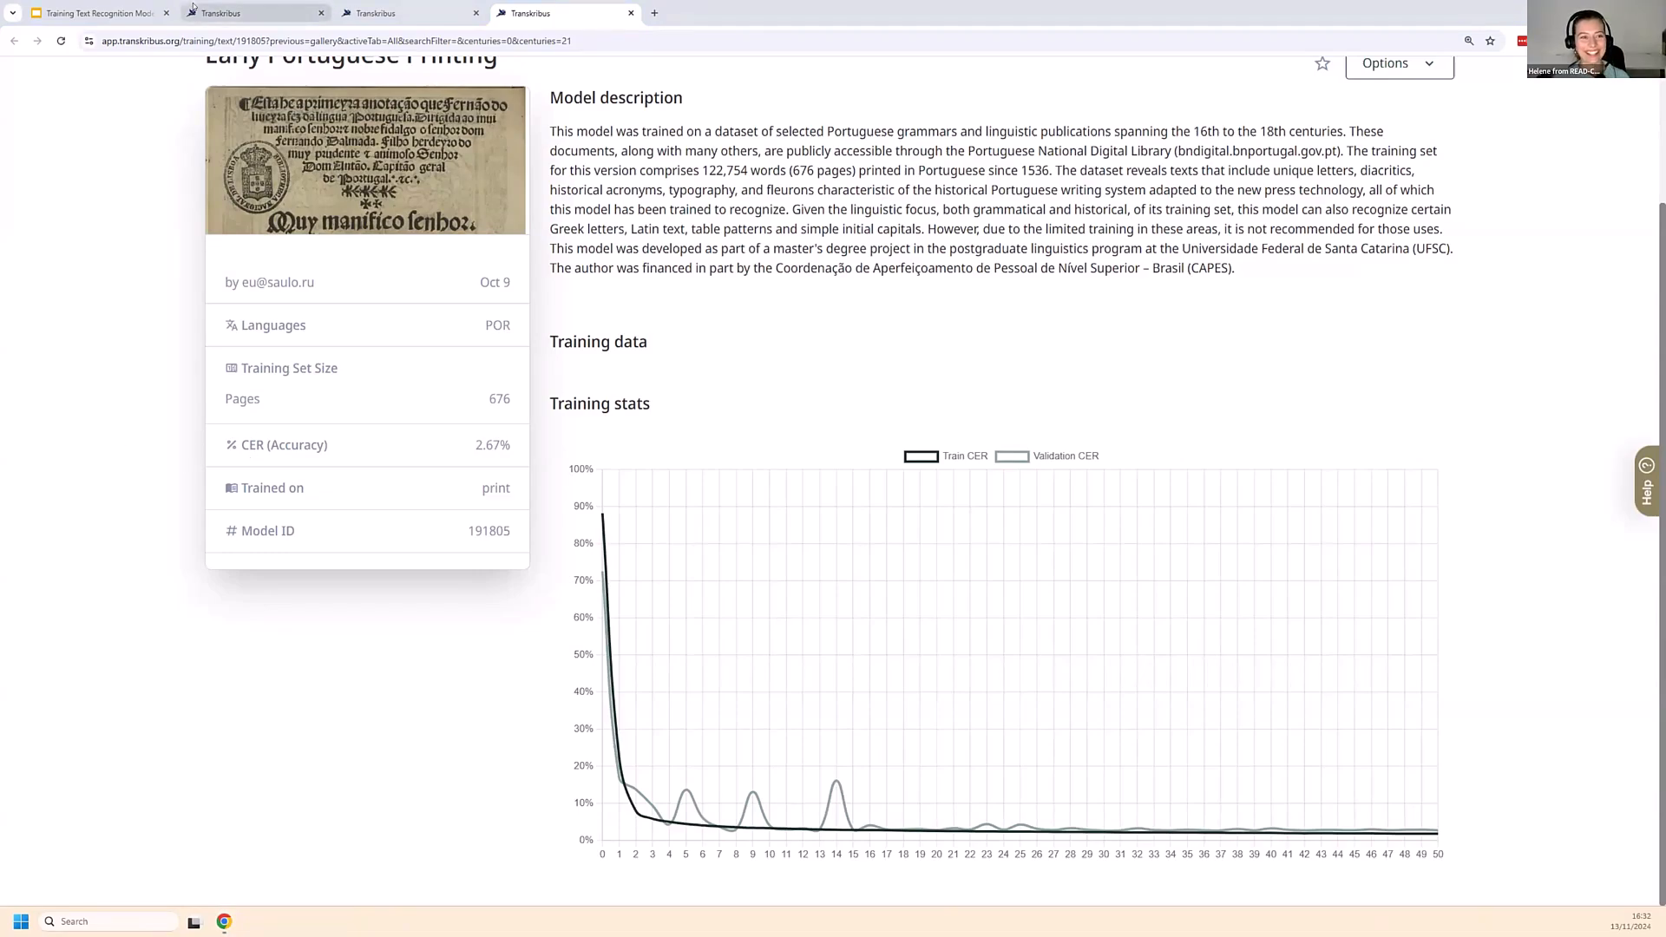
- Return to the desk from the models gallery and open the Marjory Fleming Diary (Webinar) document
click(252, 13)
scroll(622, 391, up, 3)
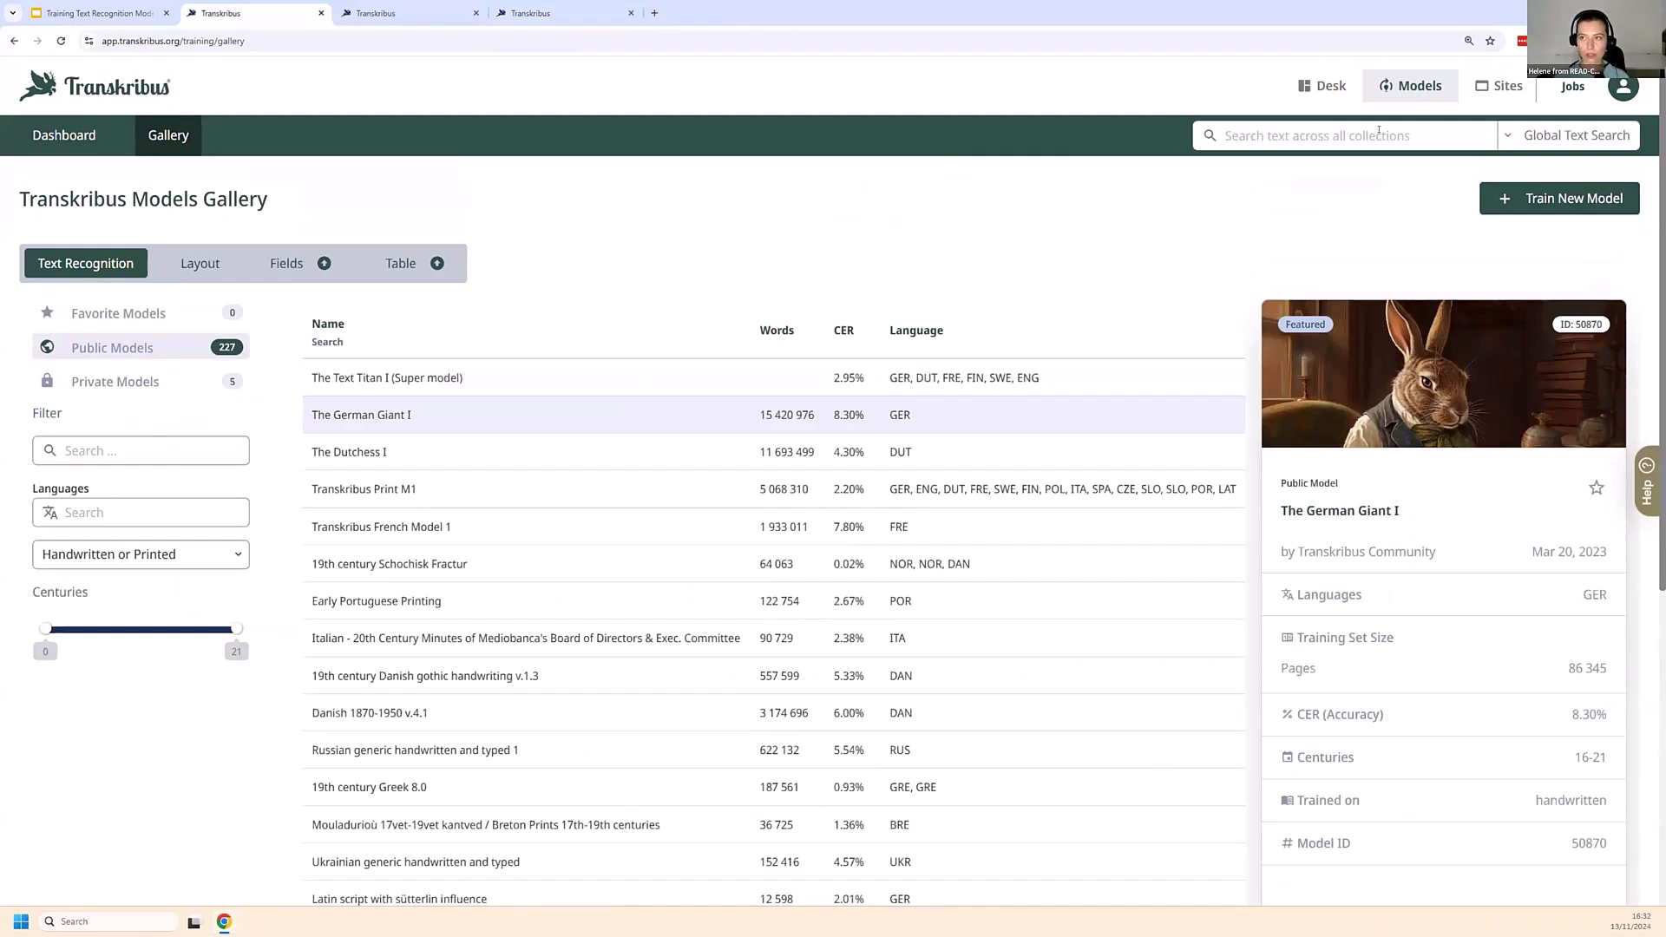
click(1303, 84)
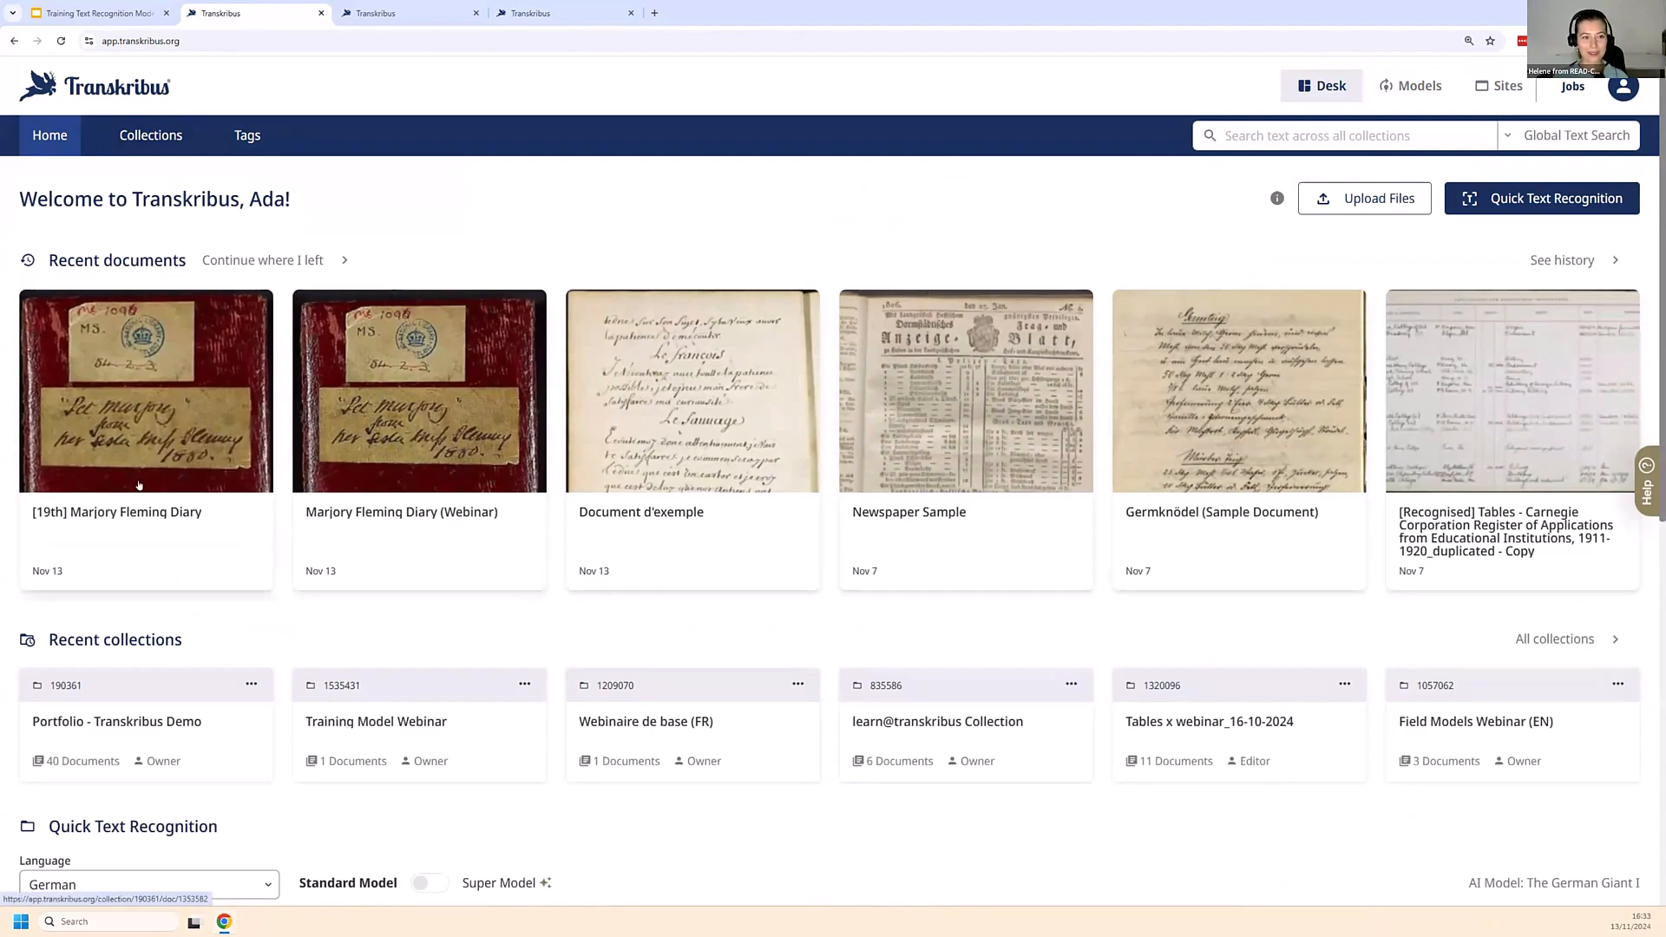
click(392, 460)
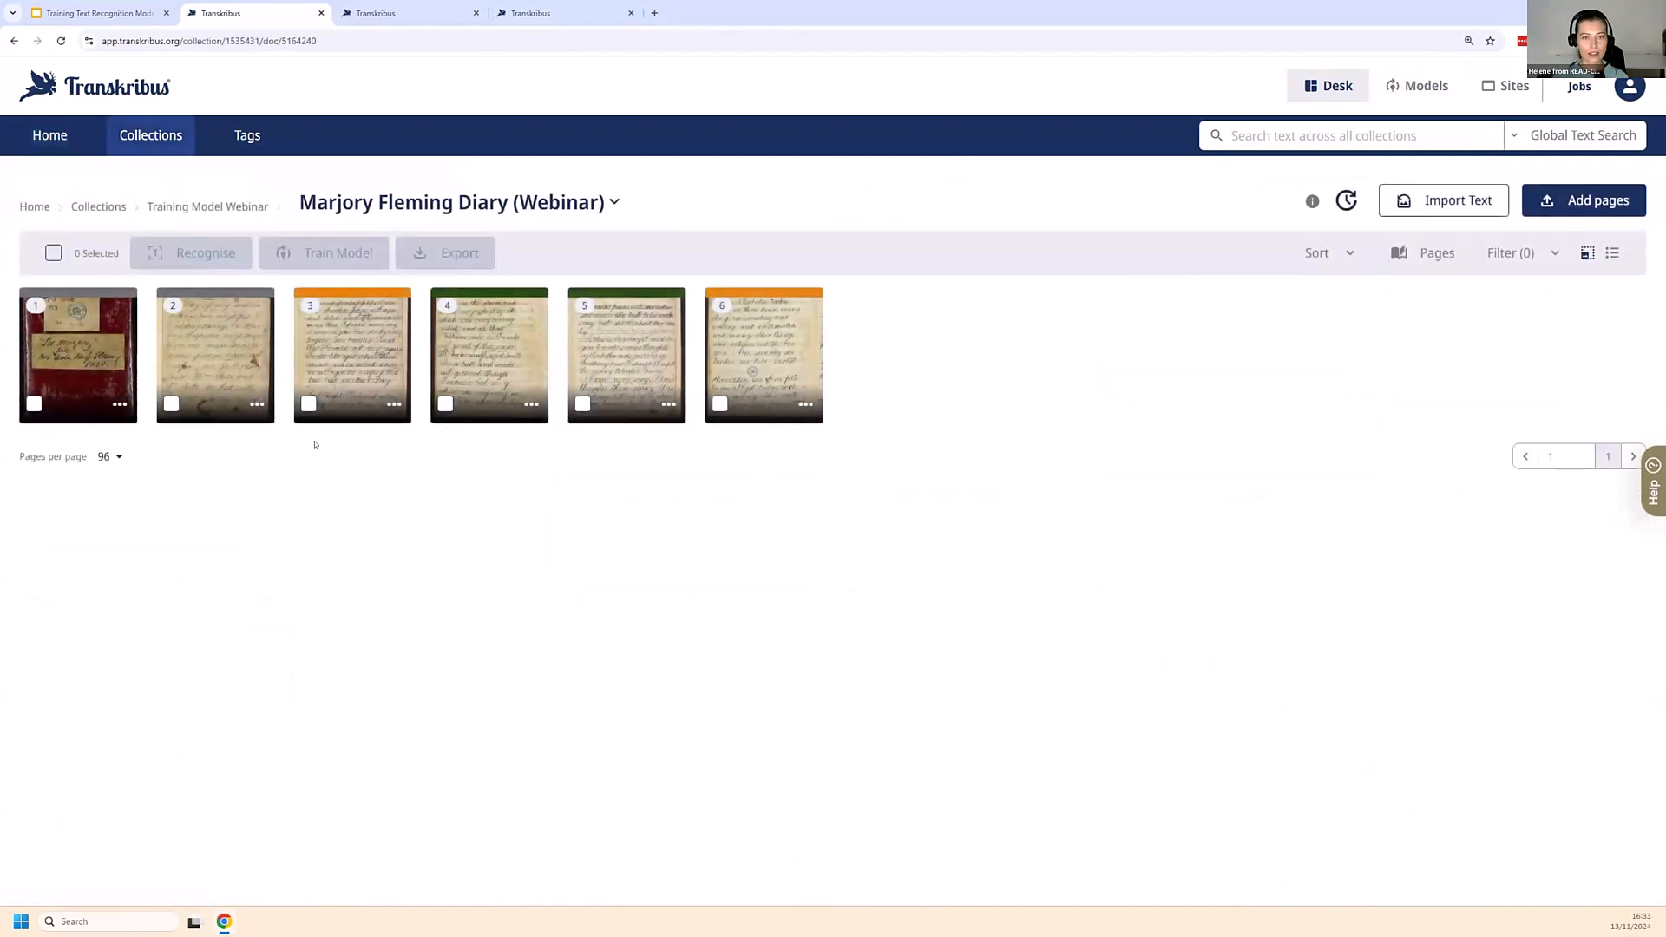
- Start text recognition on page 2 of the diary with the private model Wolpi Model v1.0
click(171, 406)
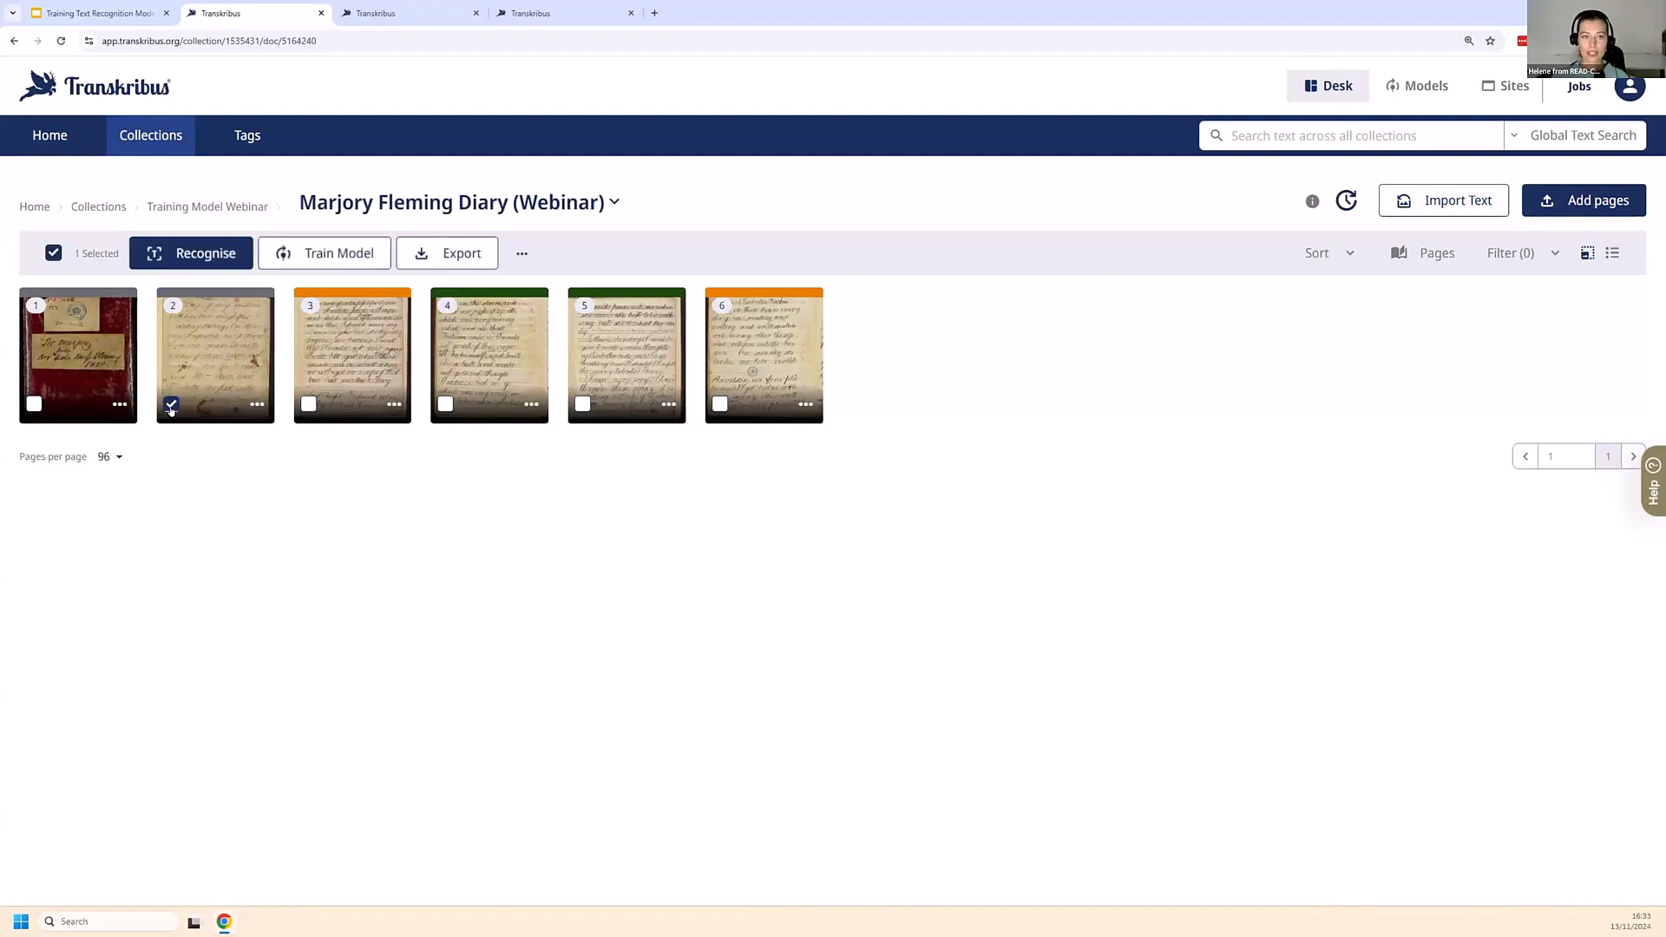
click(174, 250)
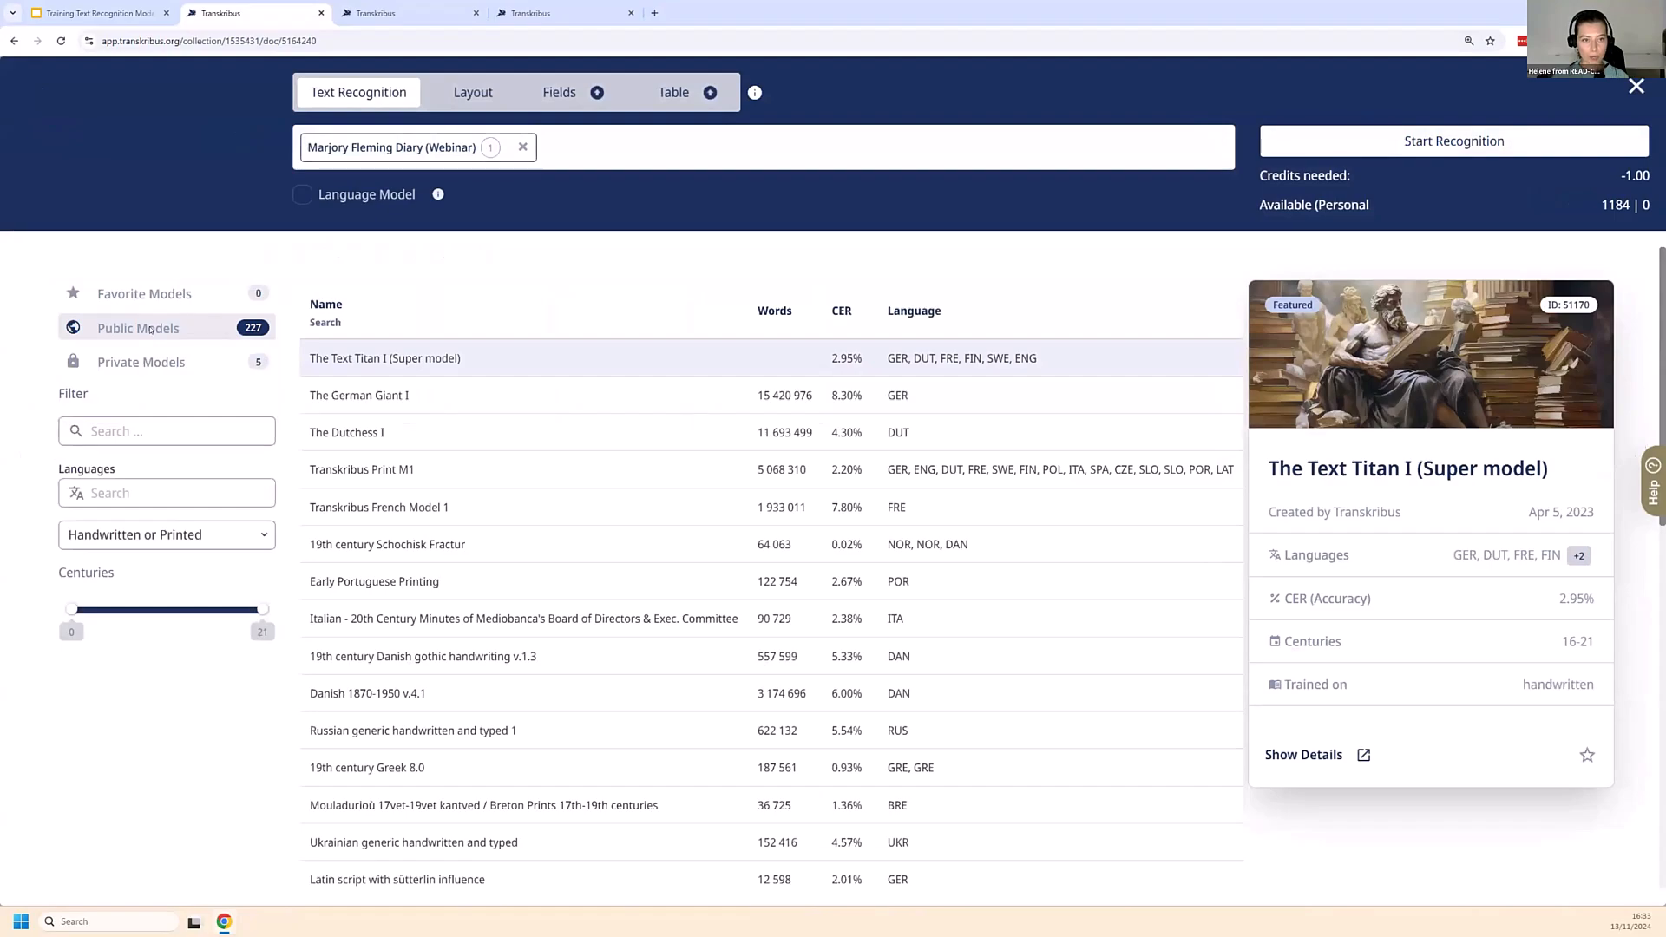
click(172, 368)
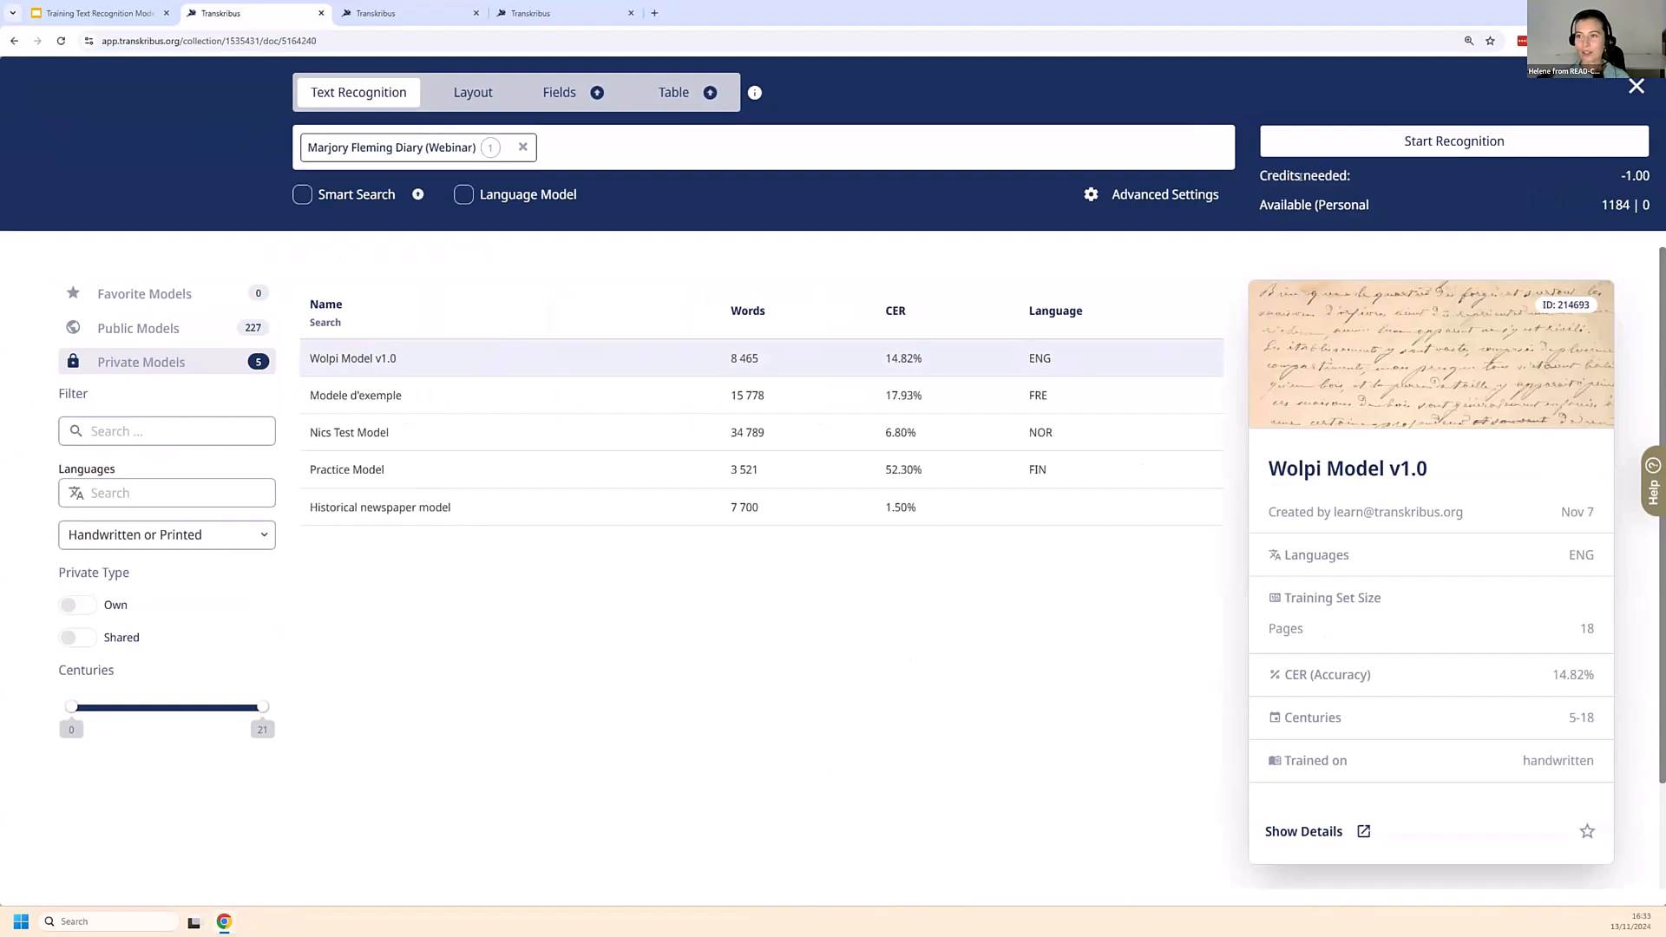
click(1412, 142)
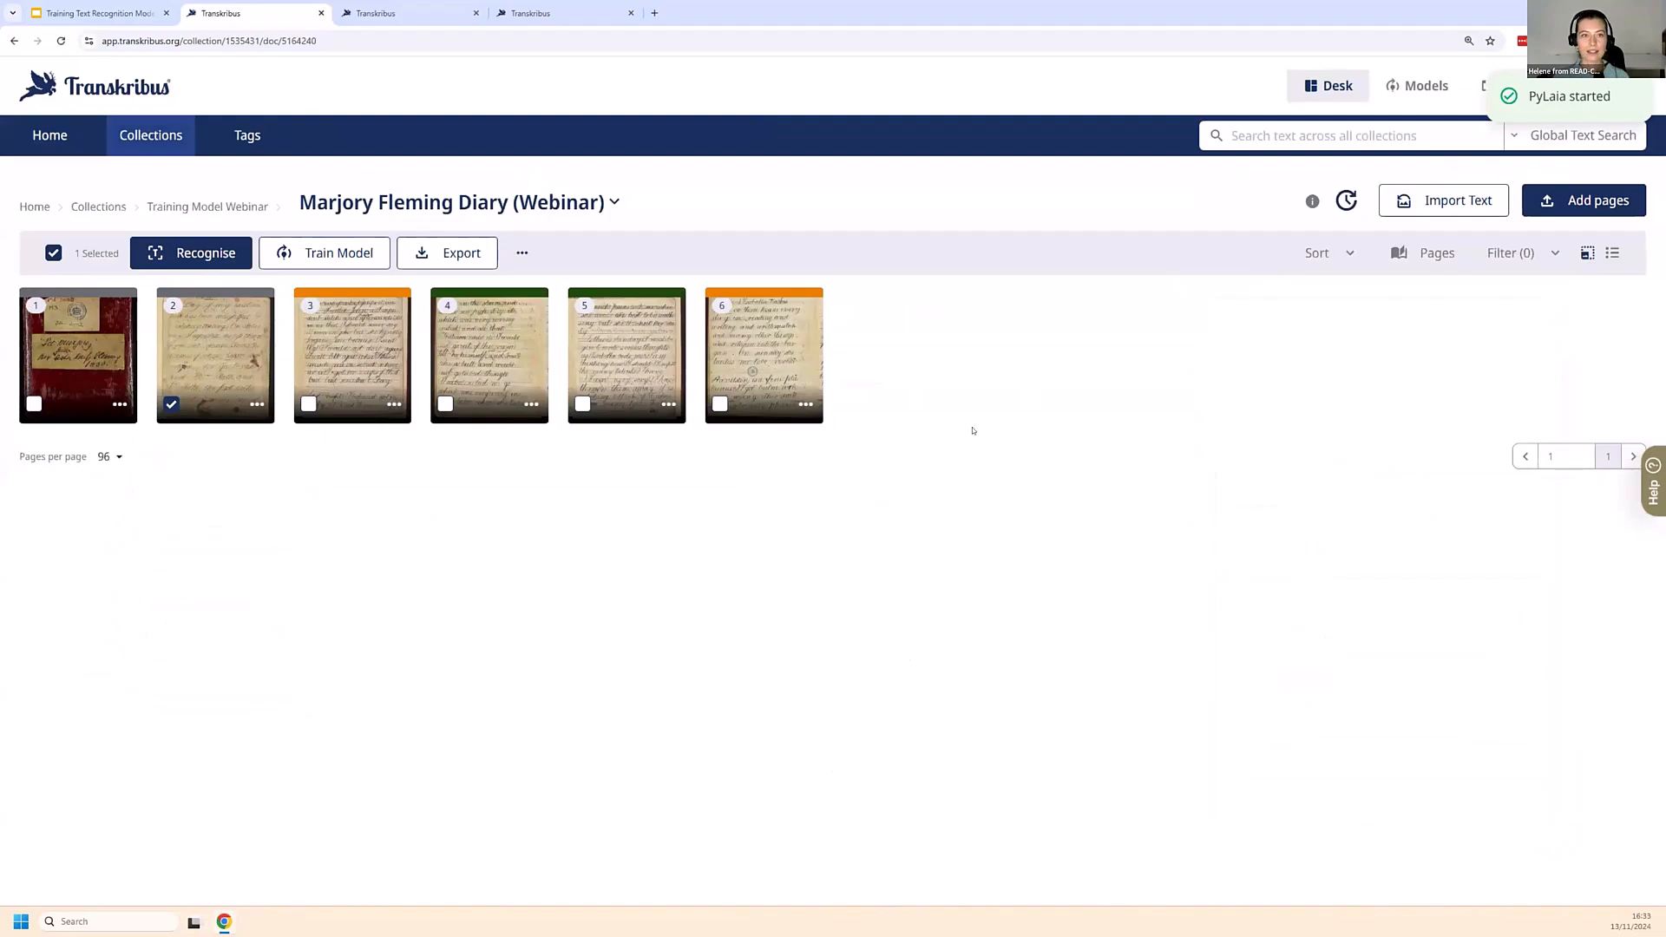